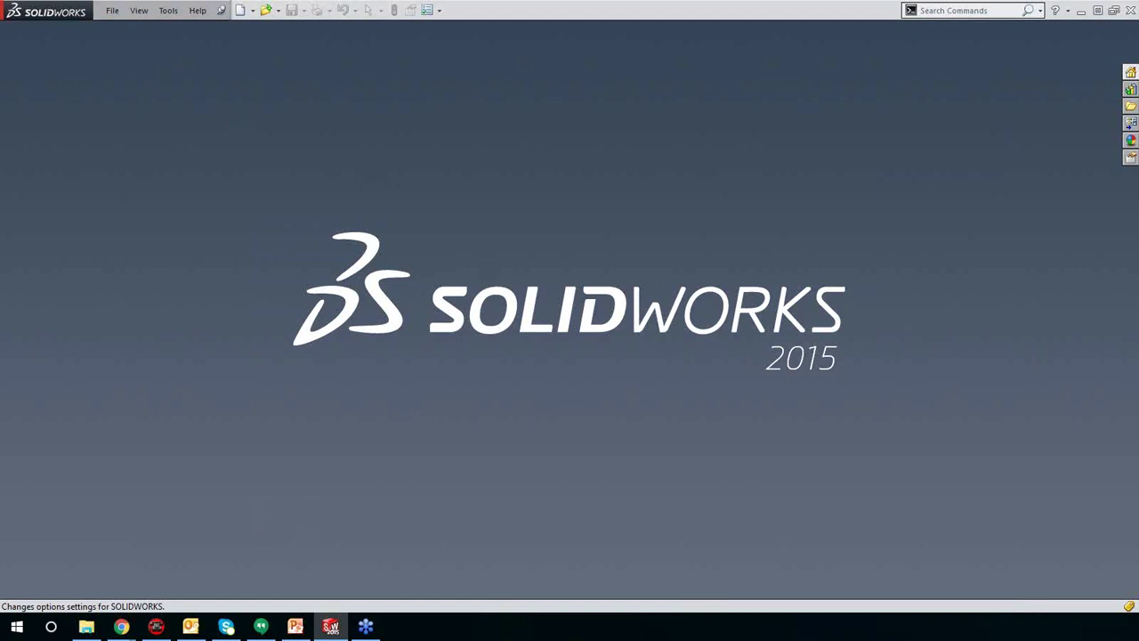
Step: Switch to File Explorer and open the english folder inside lang in SolidWorks Data 2015 on drive E
click(86, 627)
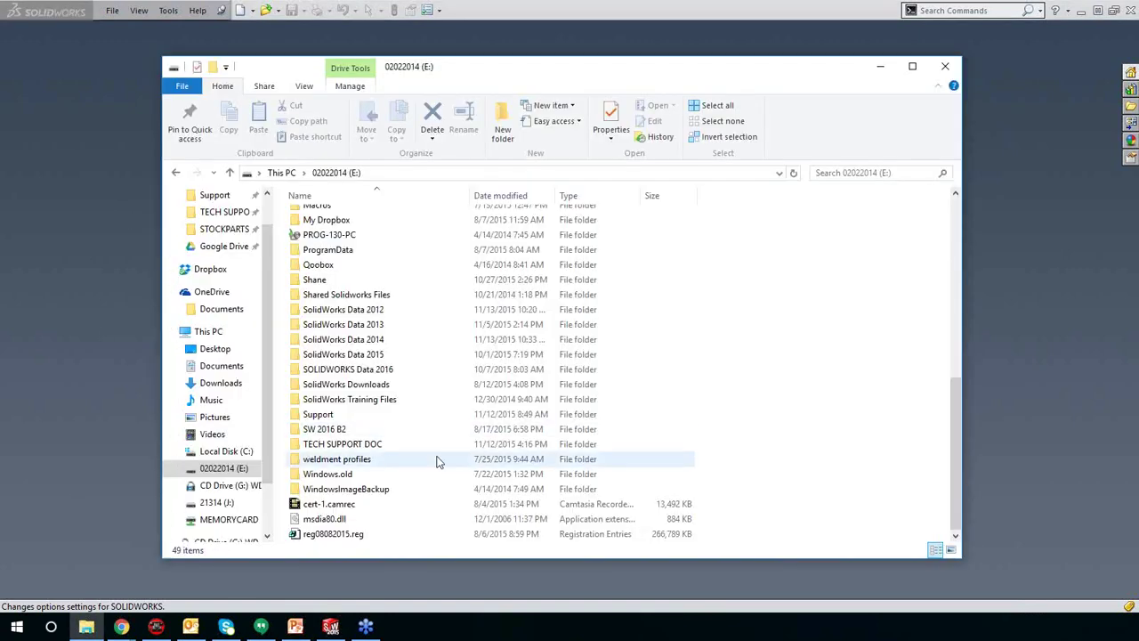
double_click(349, 355)
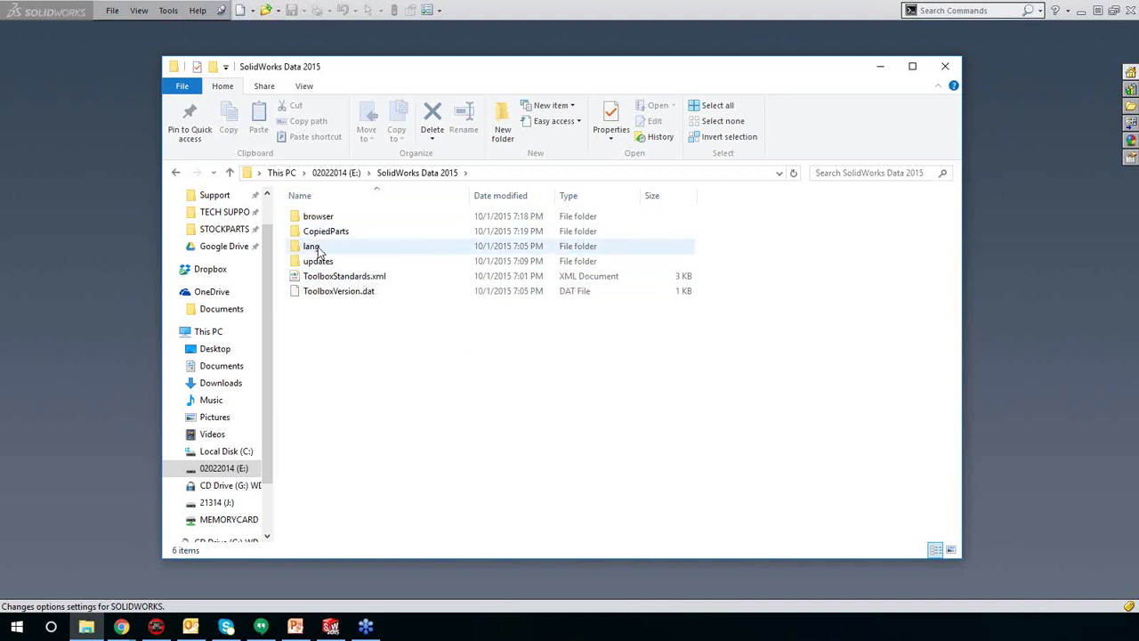
click(319, 249)
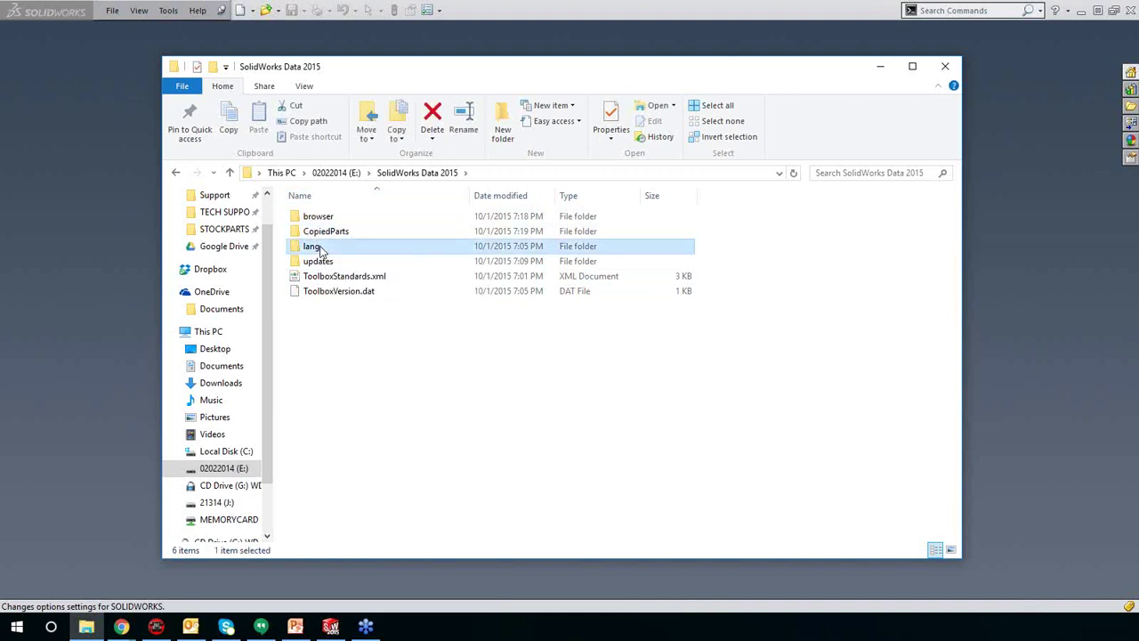
click(311, 250)
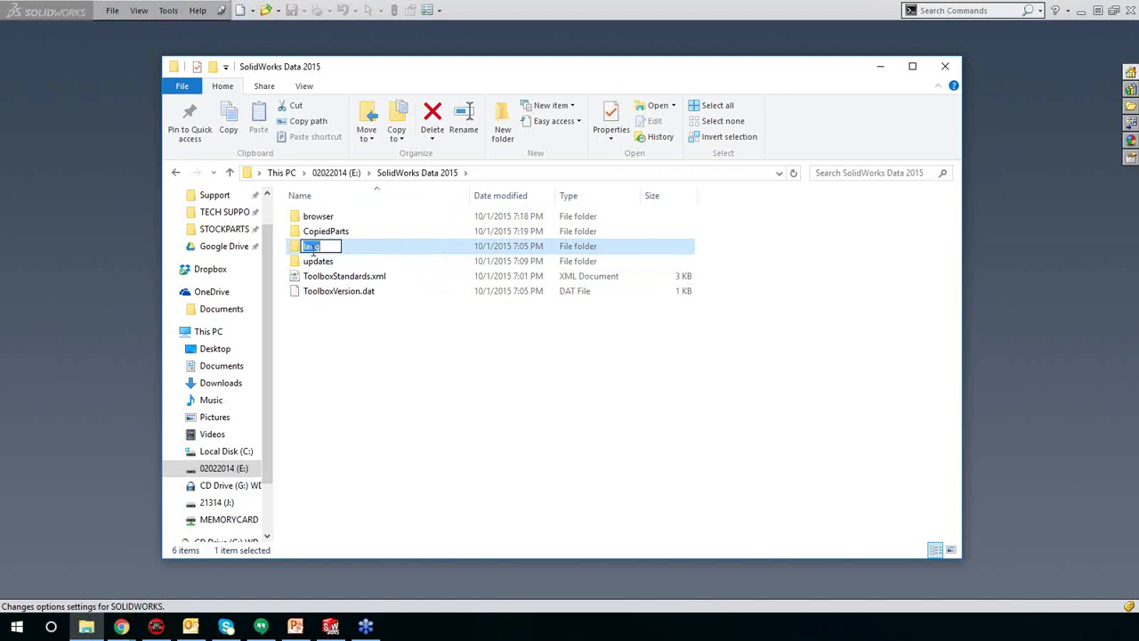
double_click(306, 251)
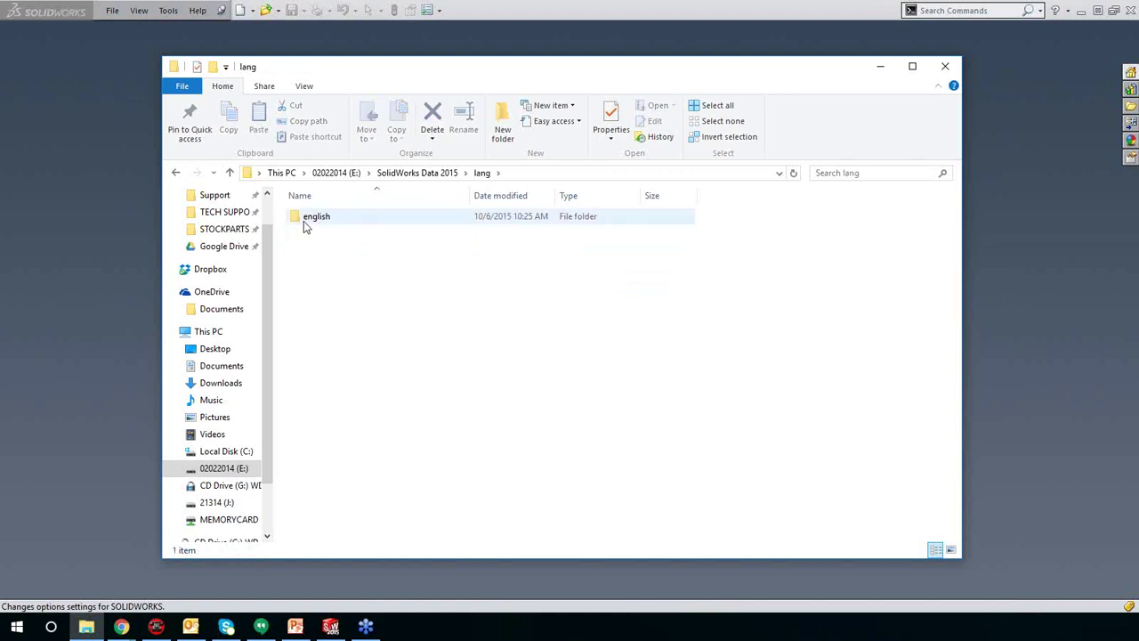
double_click(303, 221)
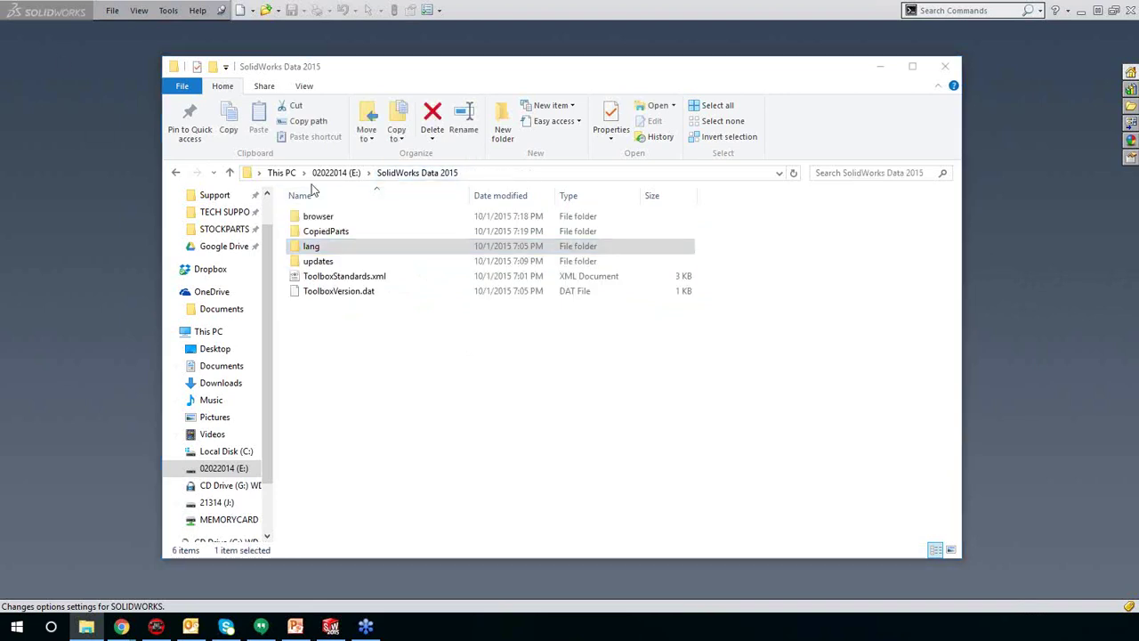
Step: Browse the Toolbox browser folder down to Ansi Inch countersunk head bolts, and locate ToolboxFiles.index in the browser folder
click(314, 216)
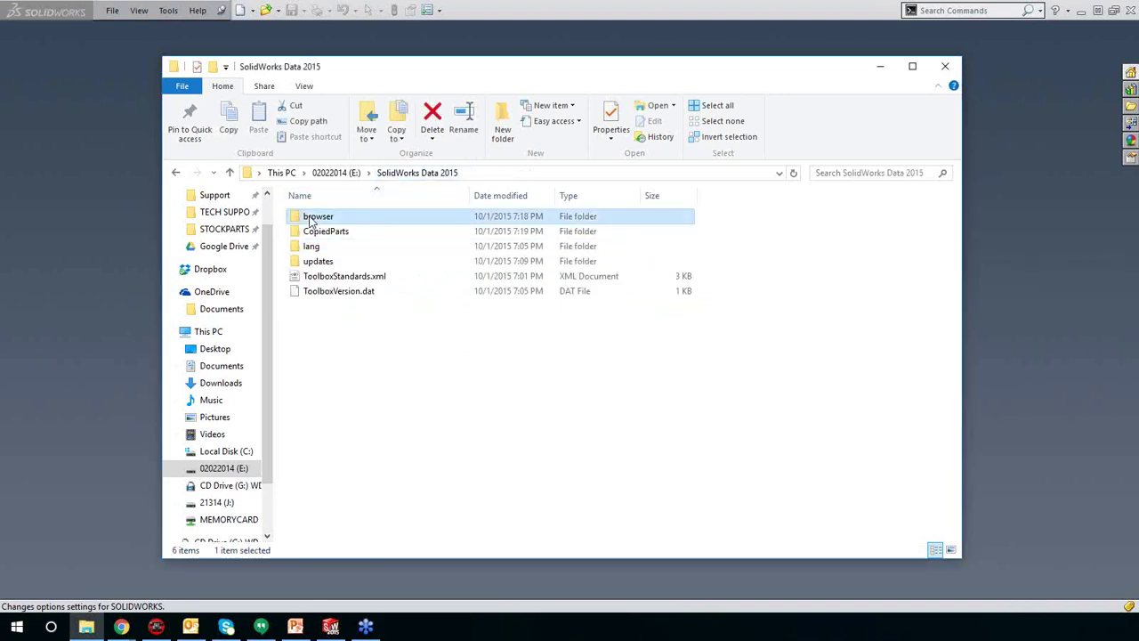
double_click(314, 216)
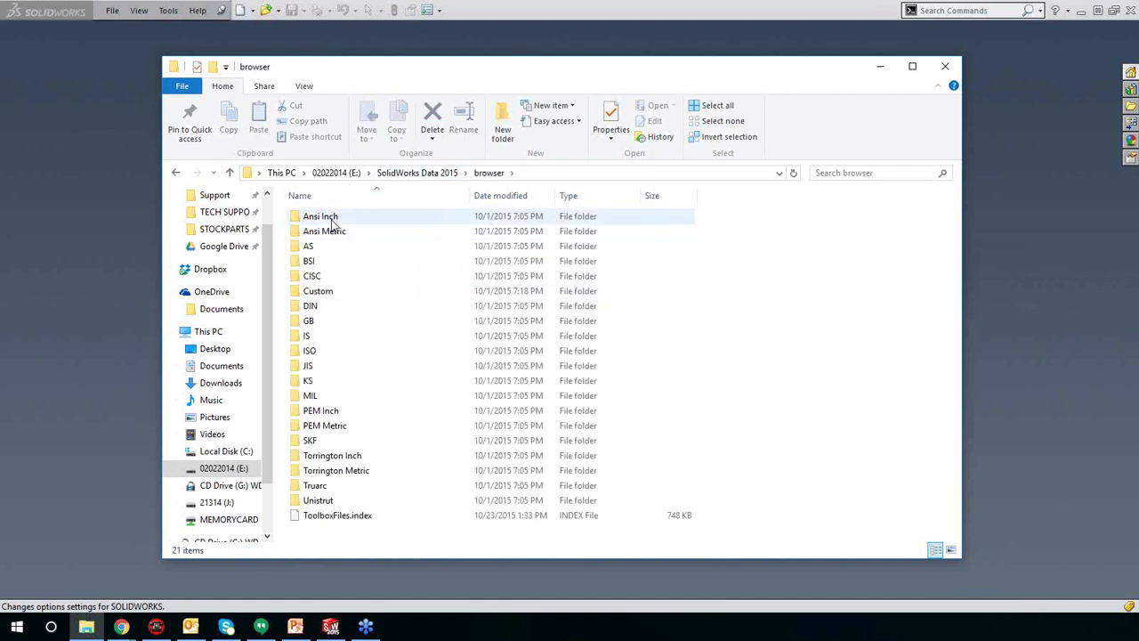
double_click(324, 218)
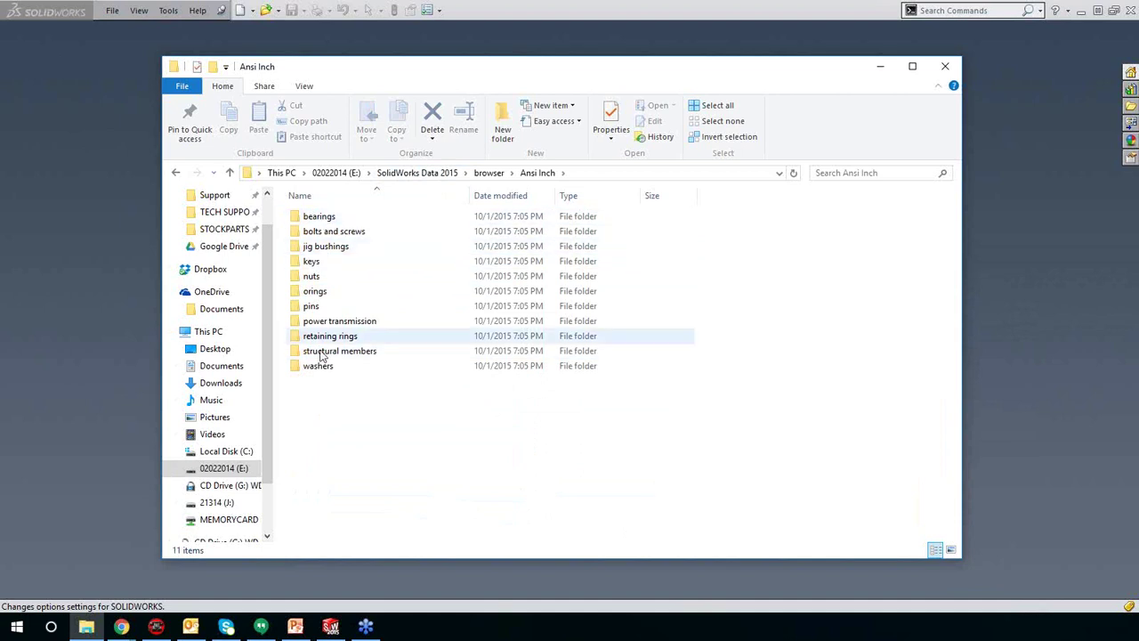
double_click(316, 233)
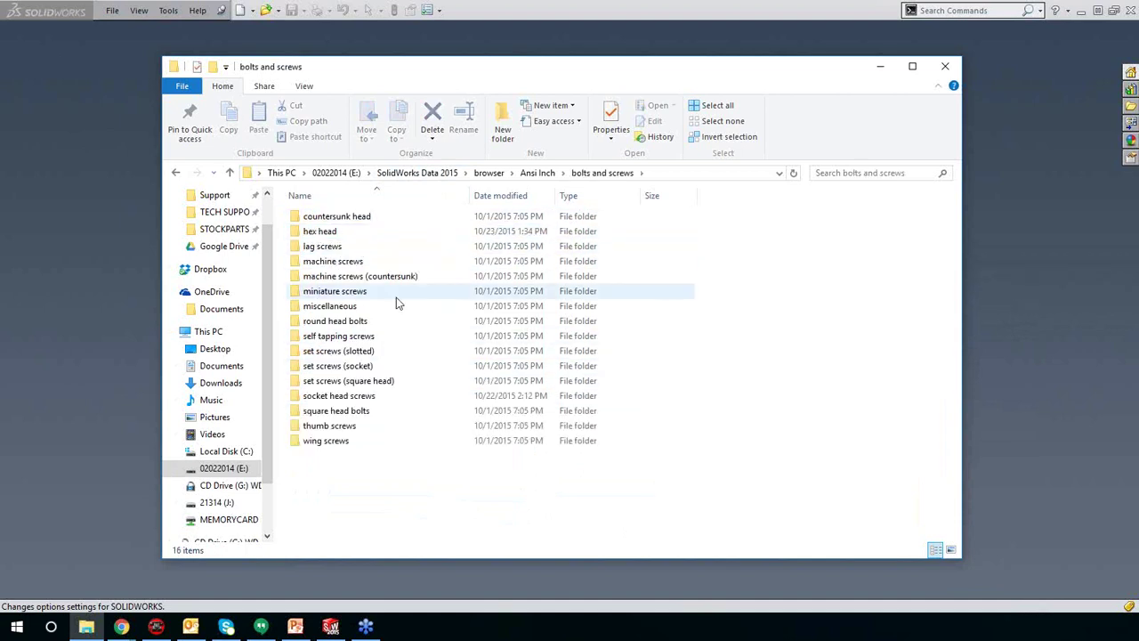
double_click(333, 219)
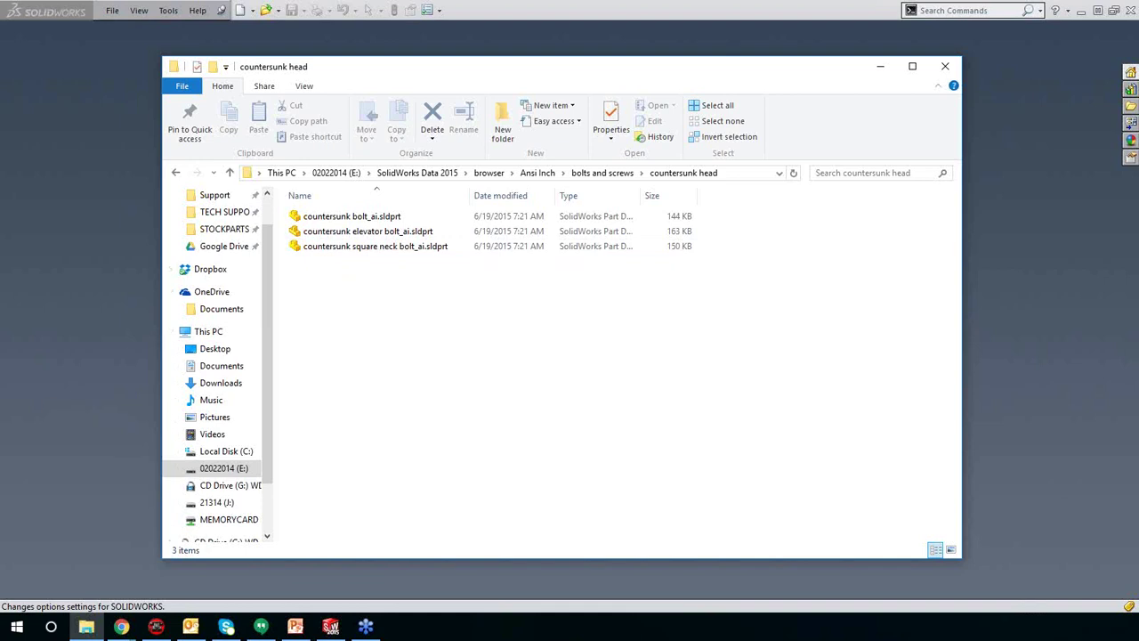
click(489, 172)
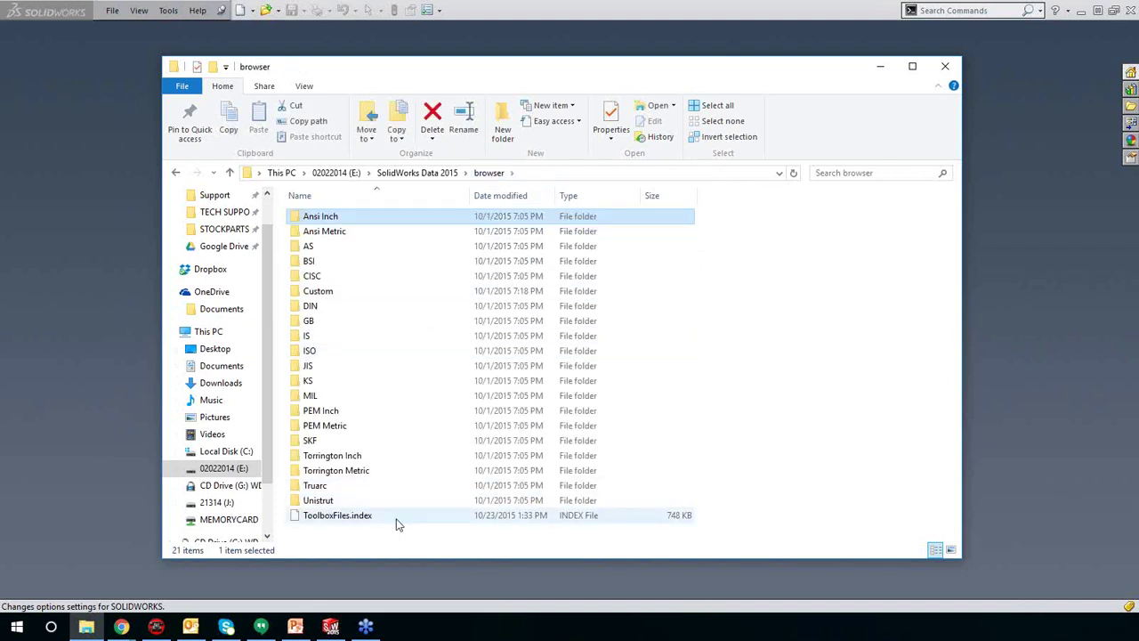
click(363, 520)
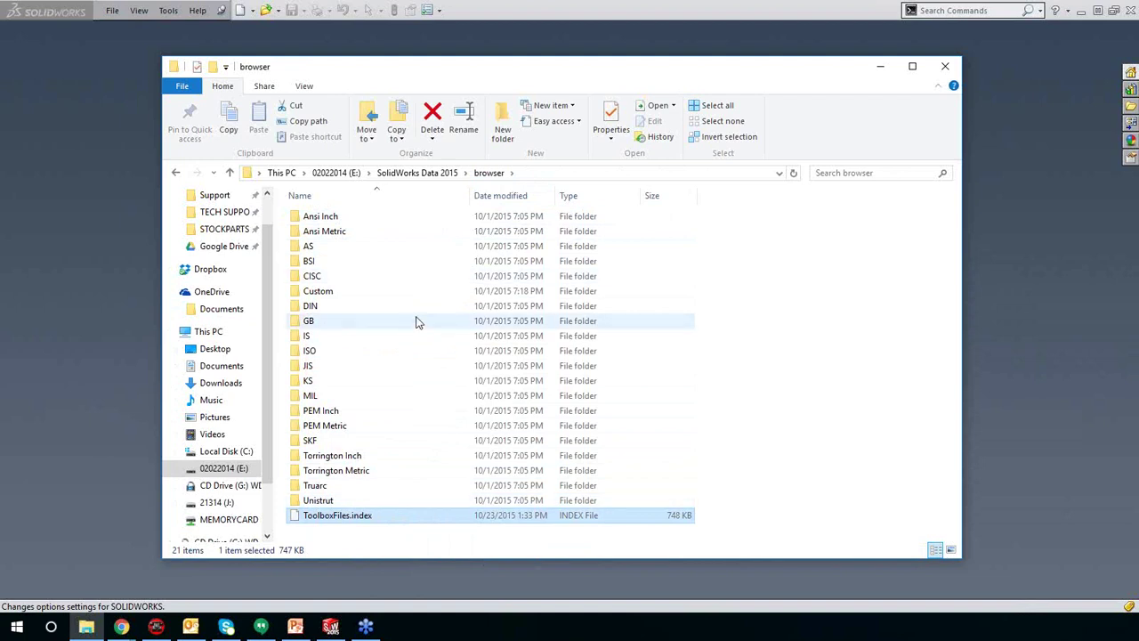
Step: Go back to the root of drive E and examine the SolidWorks Data folders for the different years
click(414, 172)
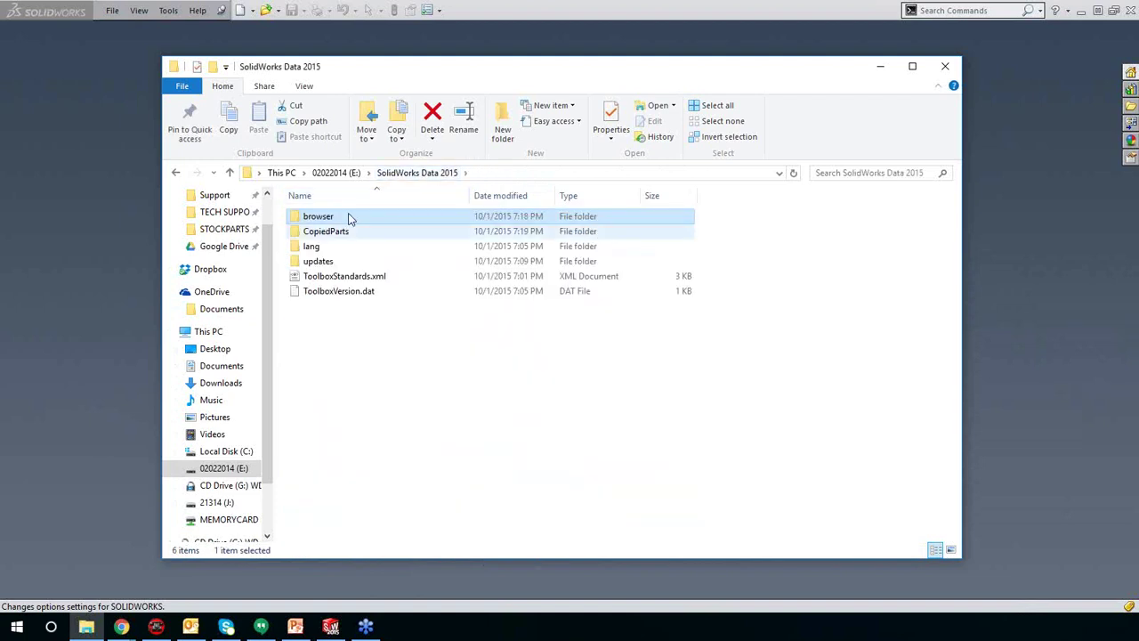
click(336, 172)
scroll(345, 449, down, 2)
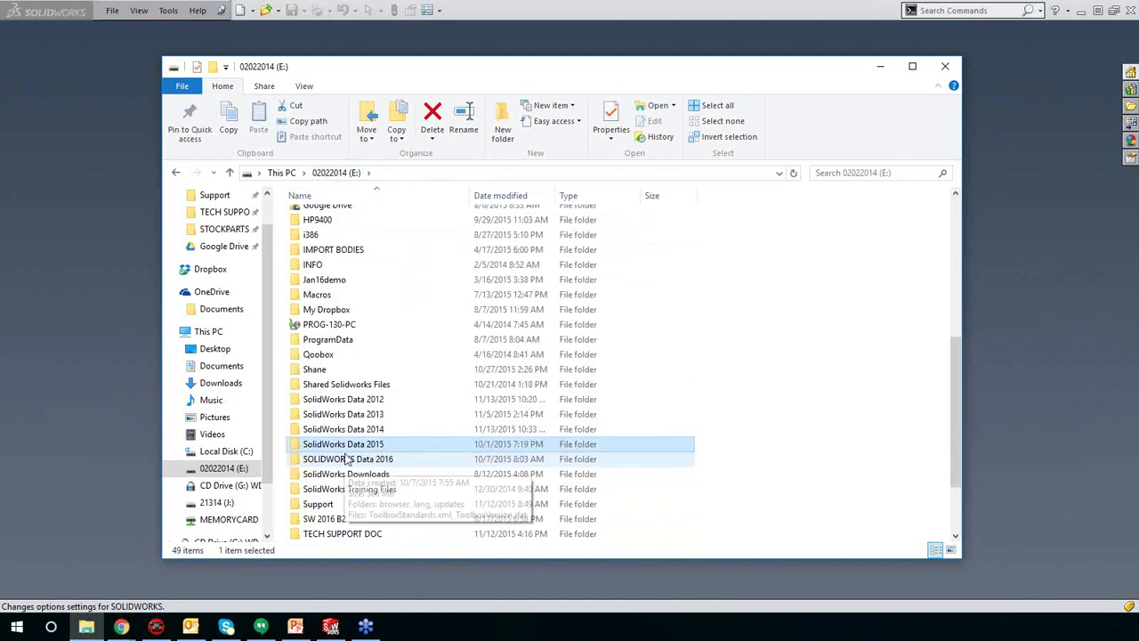
scroll(356, 400, down, 1)
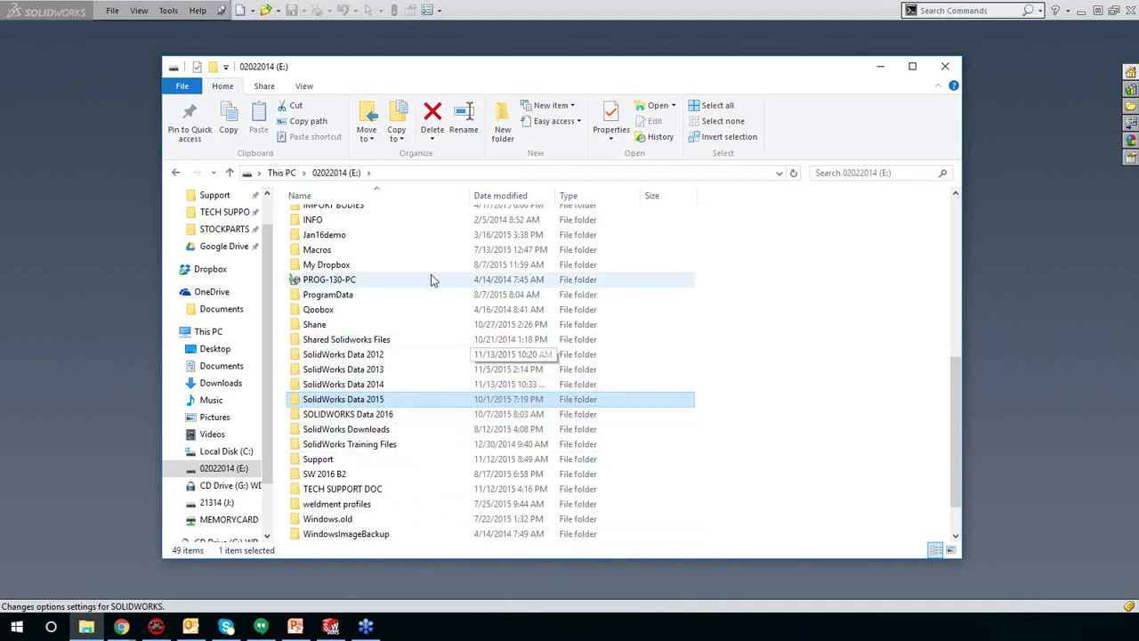
Step: Return to SOLIDWORKS and launch the Toolbox configuration from the Hole Wizard/Toolbox system options
click(84, 87)
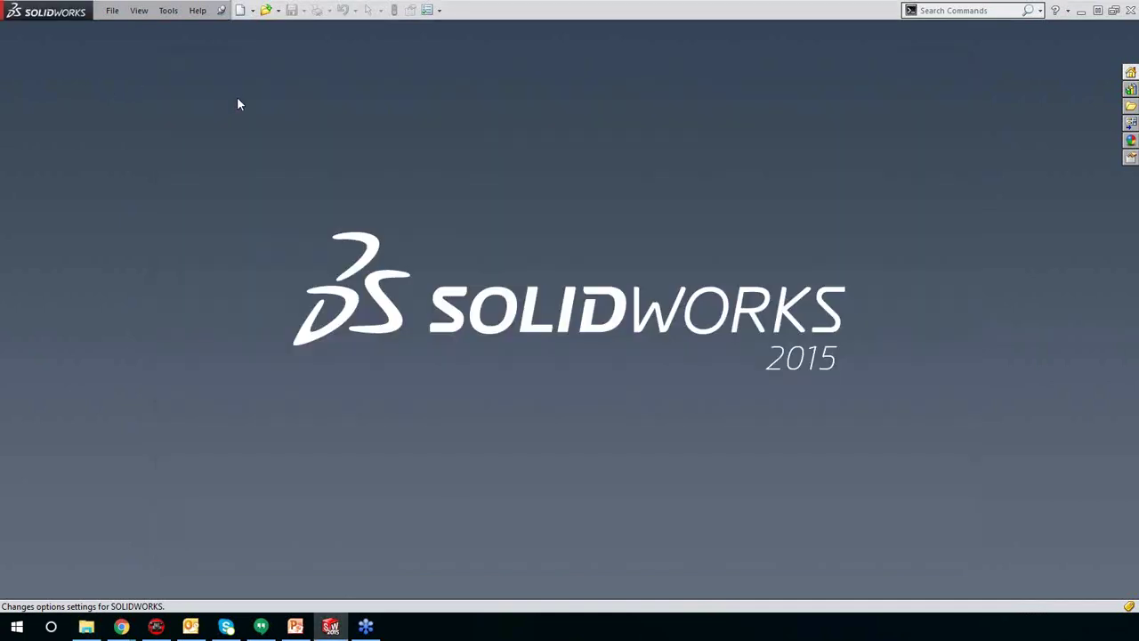
click(439, 10)
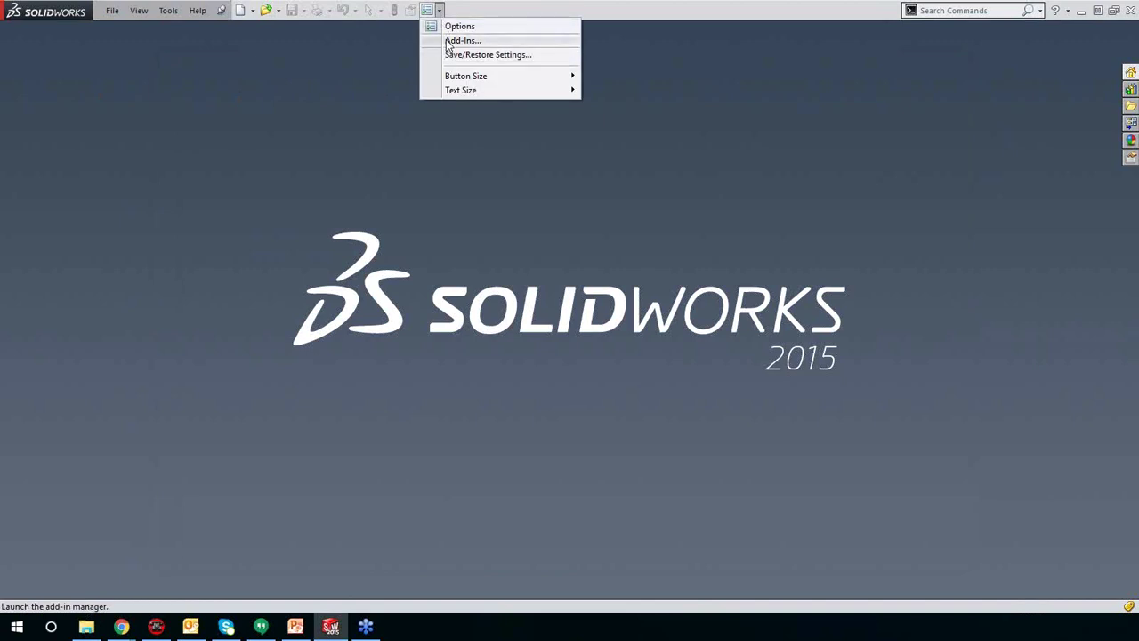
click(449, 27)
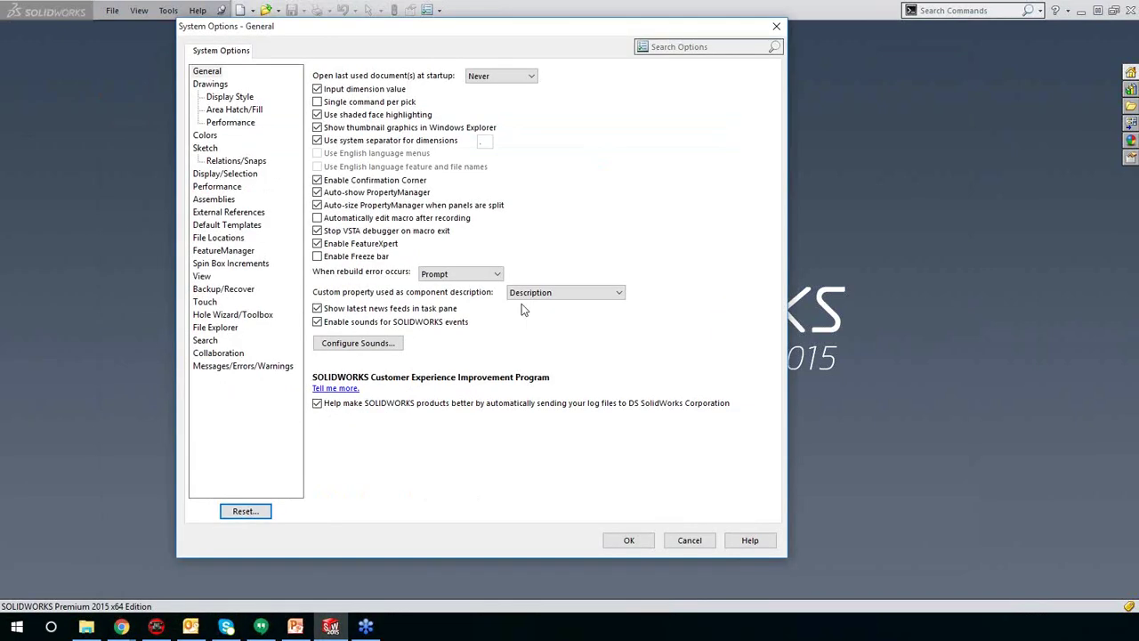
click(212, 318)
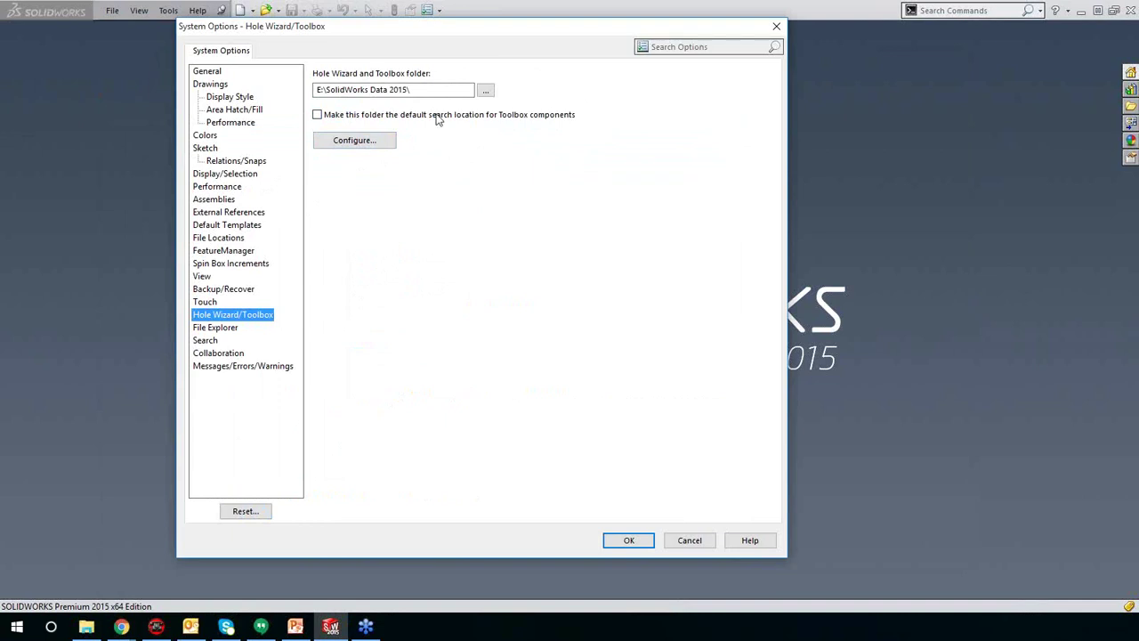
click(347, 140)
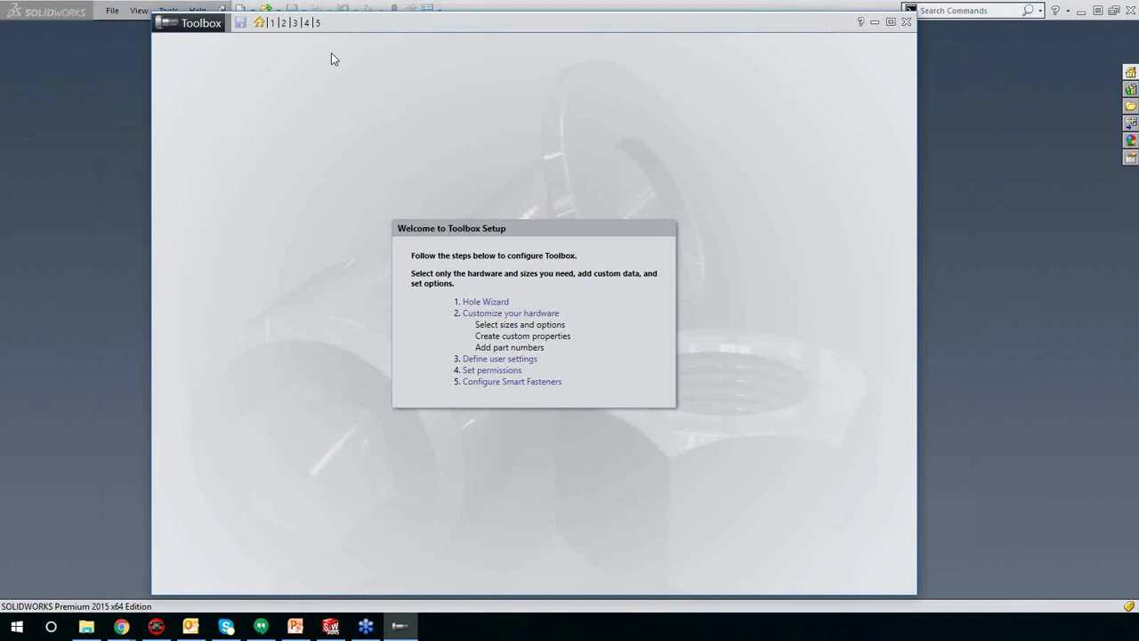
Step: Examine the ANSI Inch counterbore and countersink hole types in the Hole Wizard standards
click(263, 29)
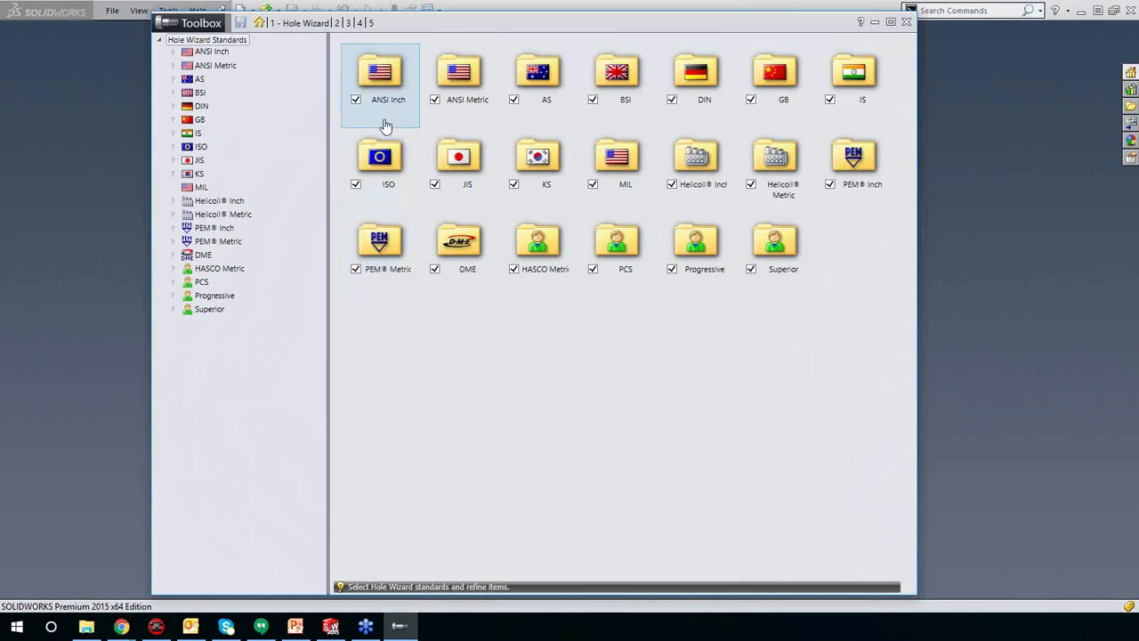
click(173, 53)
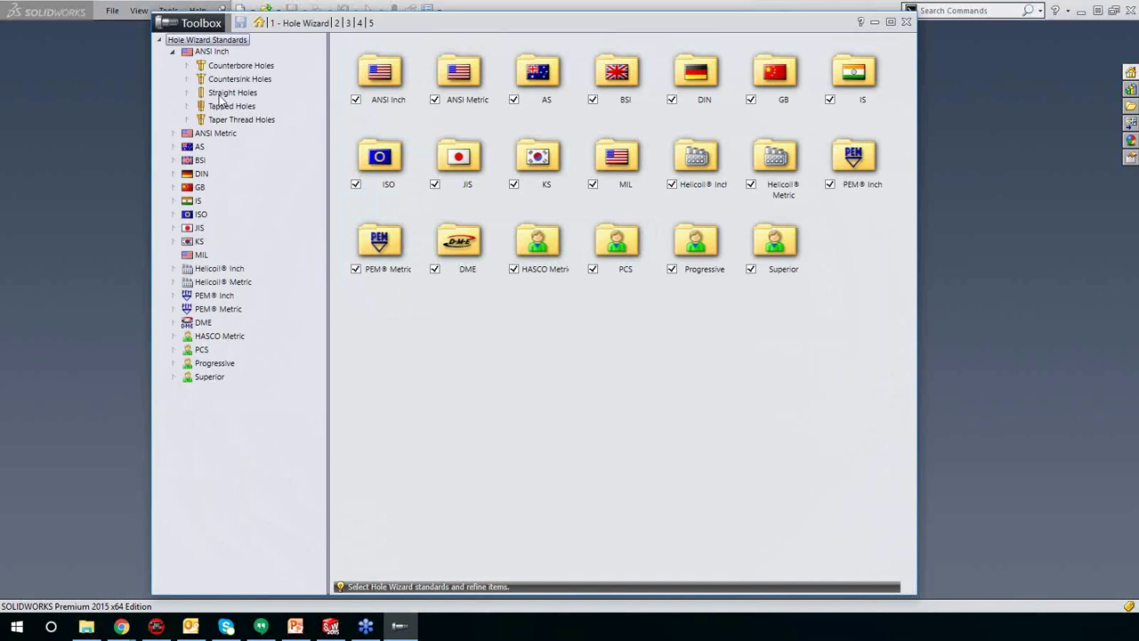
click(187, 66)
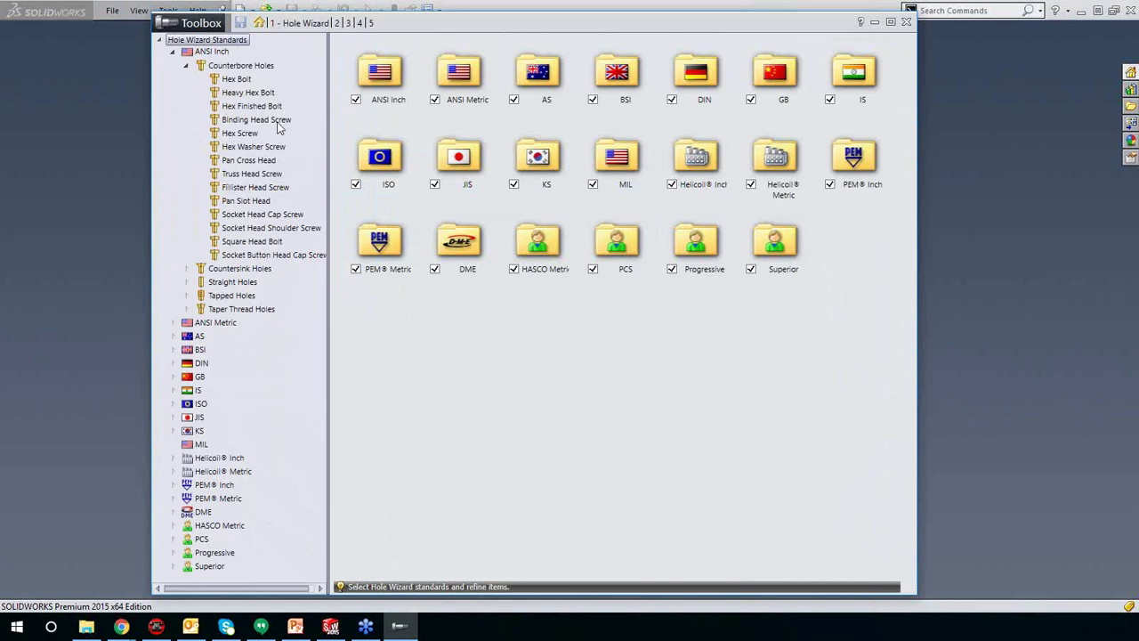
click(188, 268)
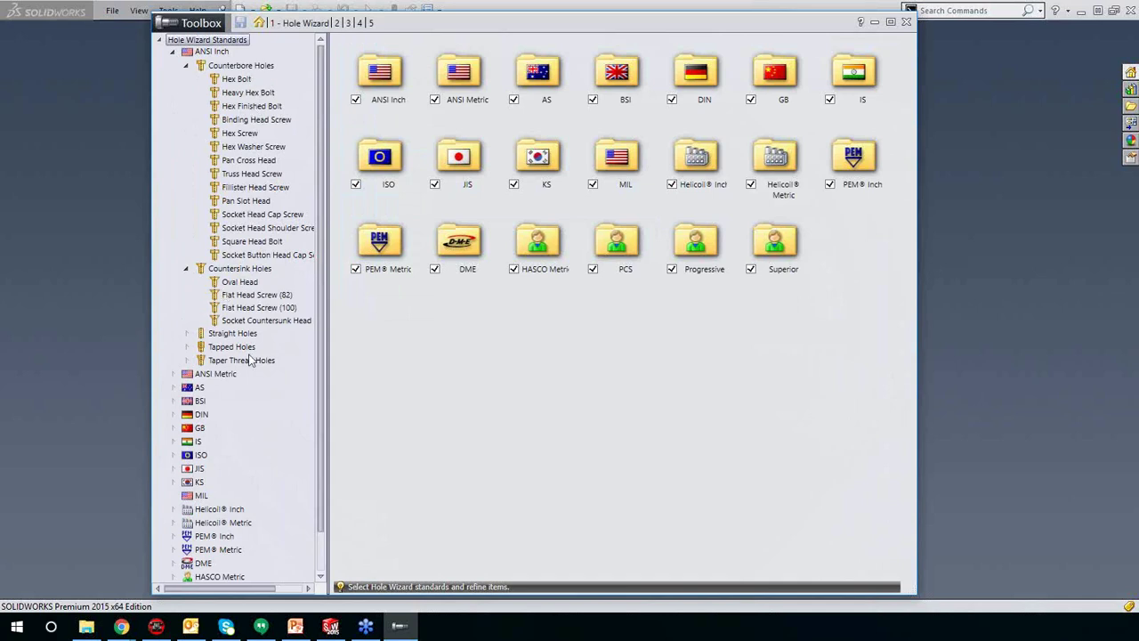
scroll(249, 359, down, 1)
scroll(258, 135, up, 1)
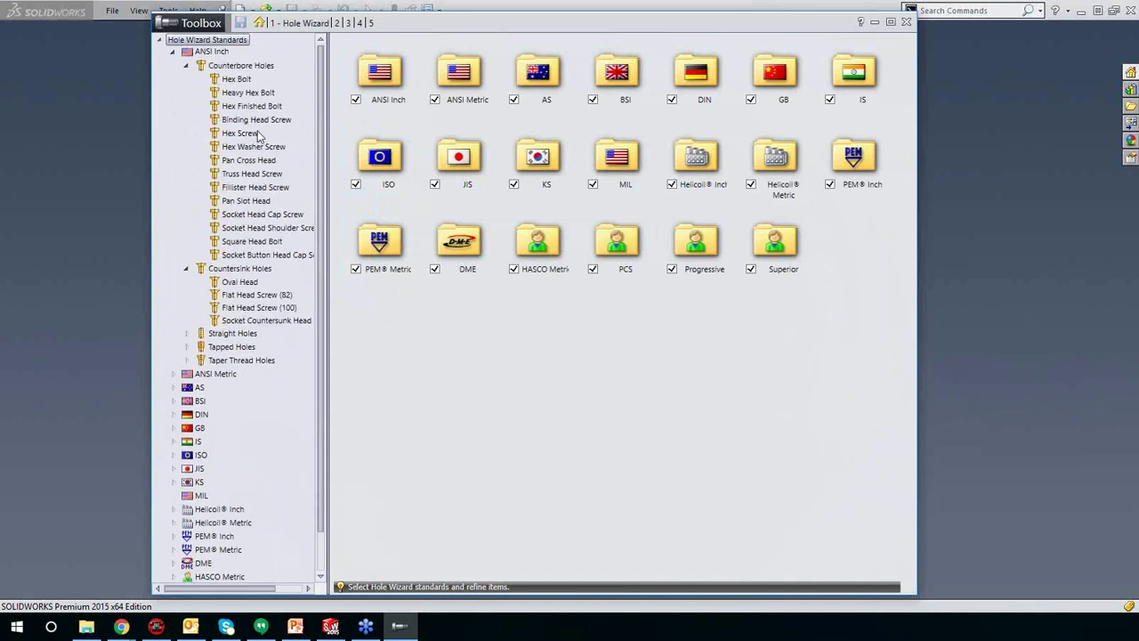
Step: View the ANSI Inch counterbore Hex Bolt size table in a widened window, and collapse the ANSI Inch standard
click(237, 80)
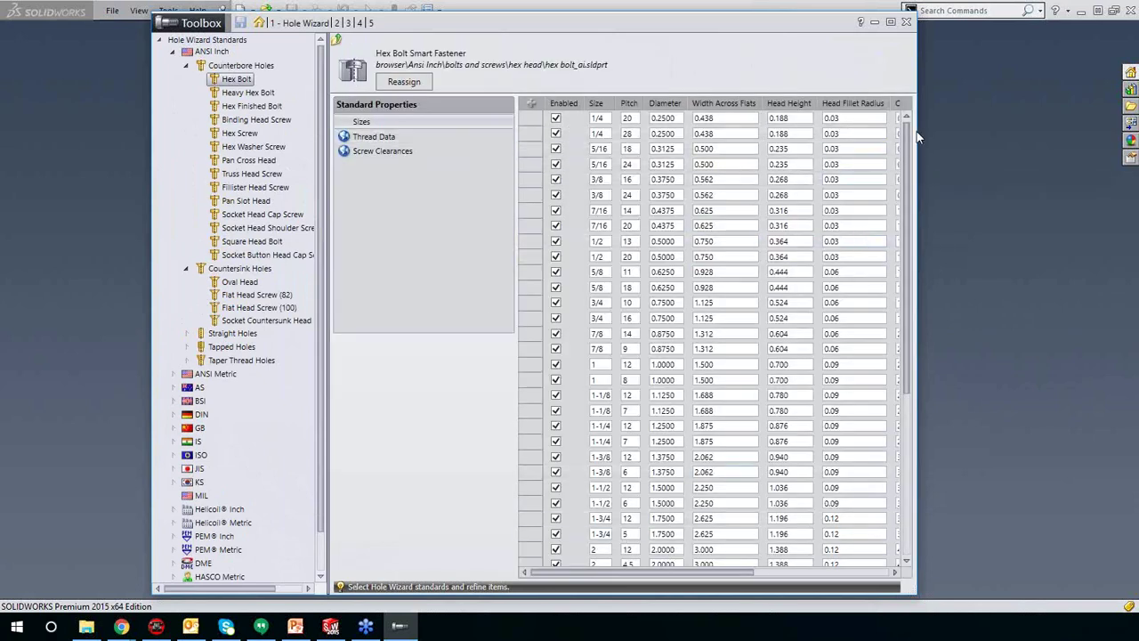
drag(912, 135, 1023, 152)
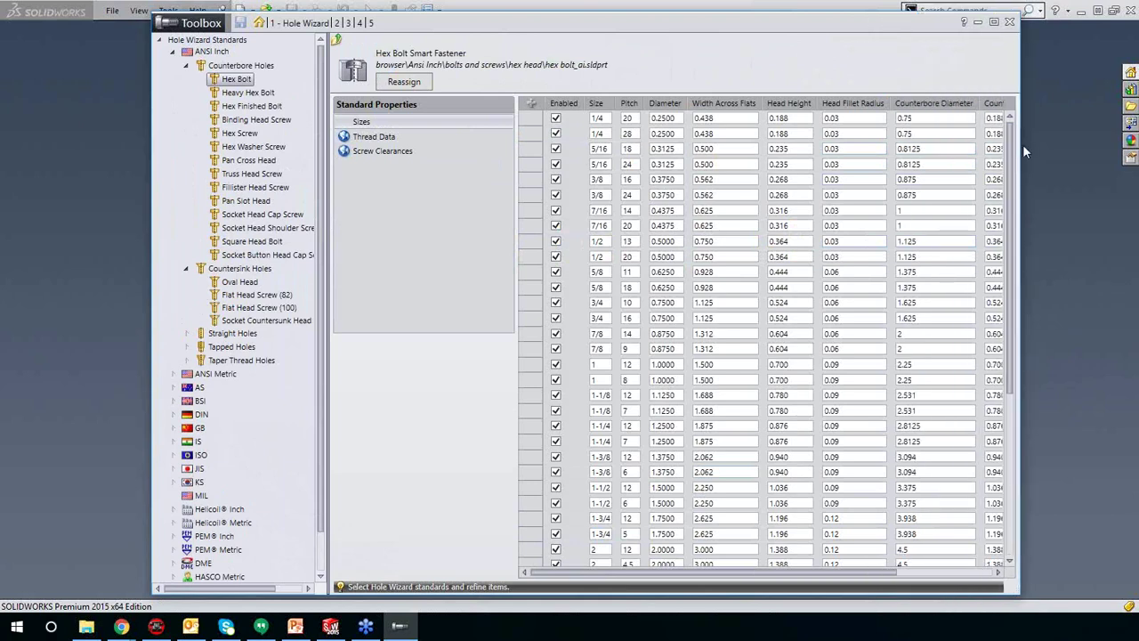
click(186, 66)
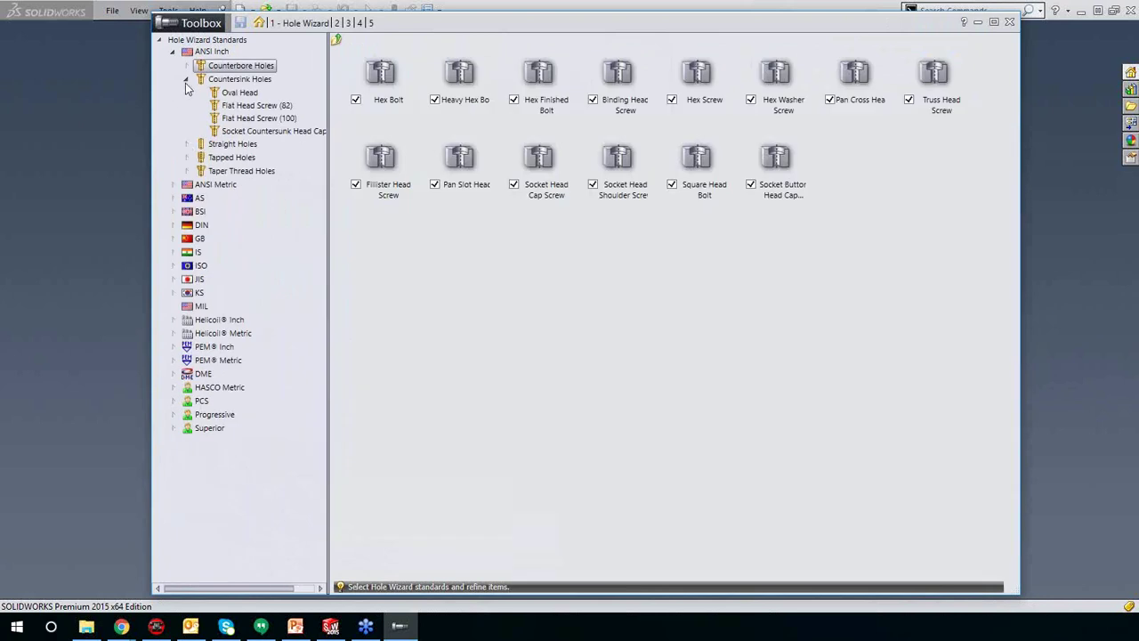
click(186, 80)
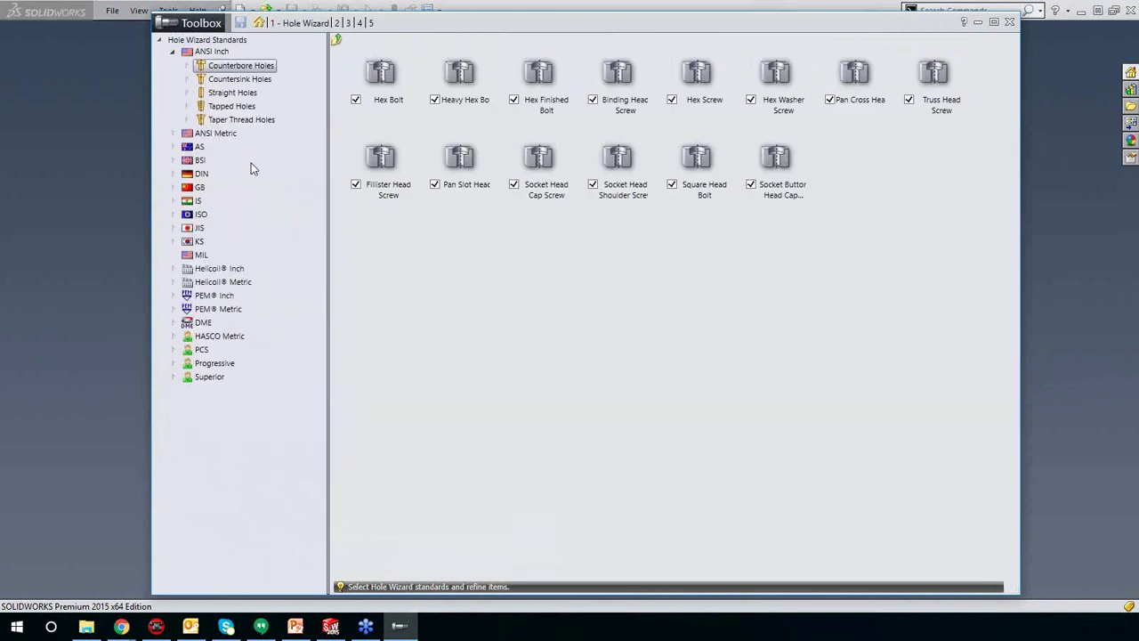
click(173, 52)
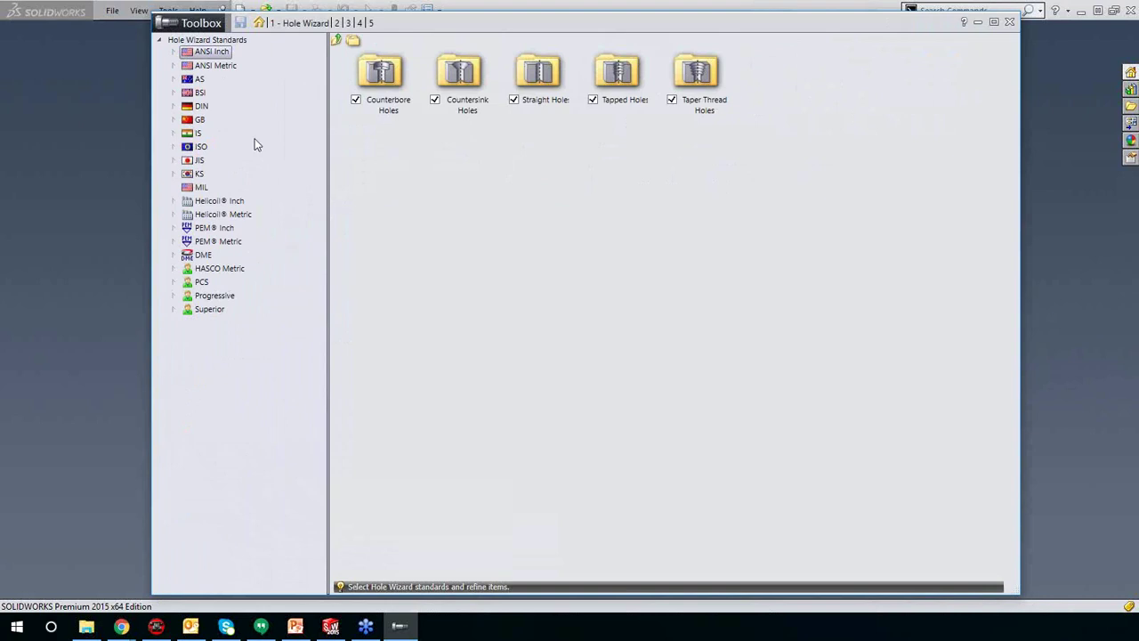
Step: Look into the ANSI Inch category under Customize Hardware, and disable the KS and JIS Toolbox standards
click(337, 22)
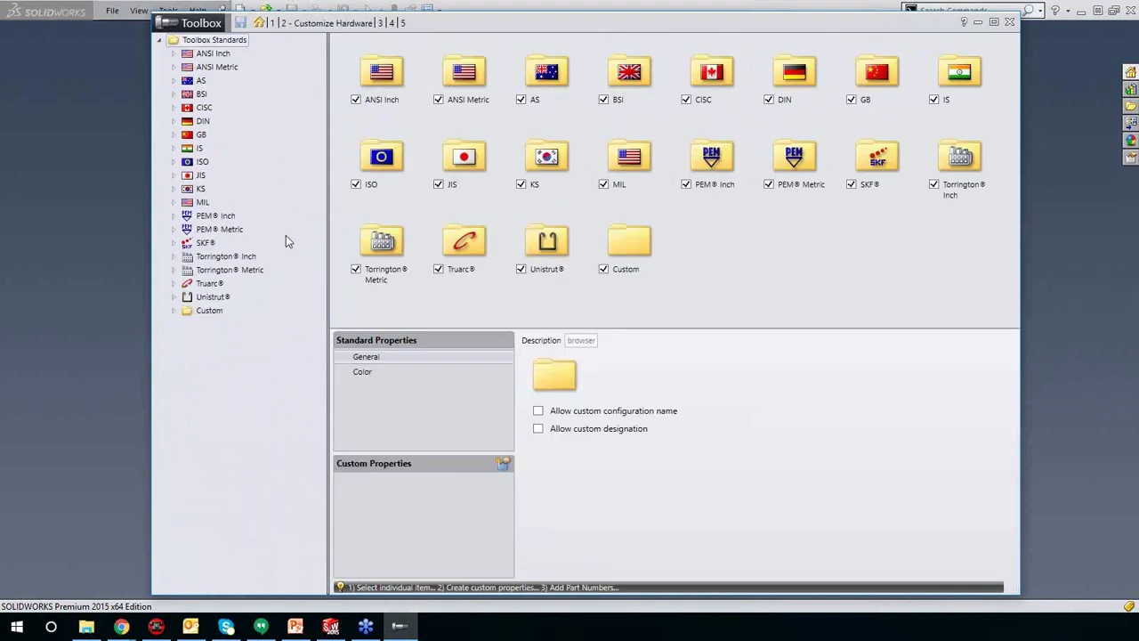
double_click(382, 73)
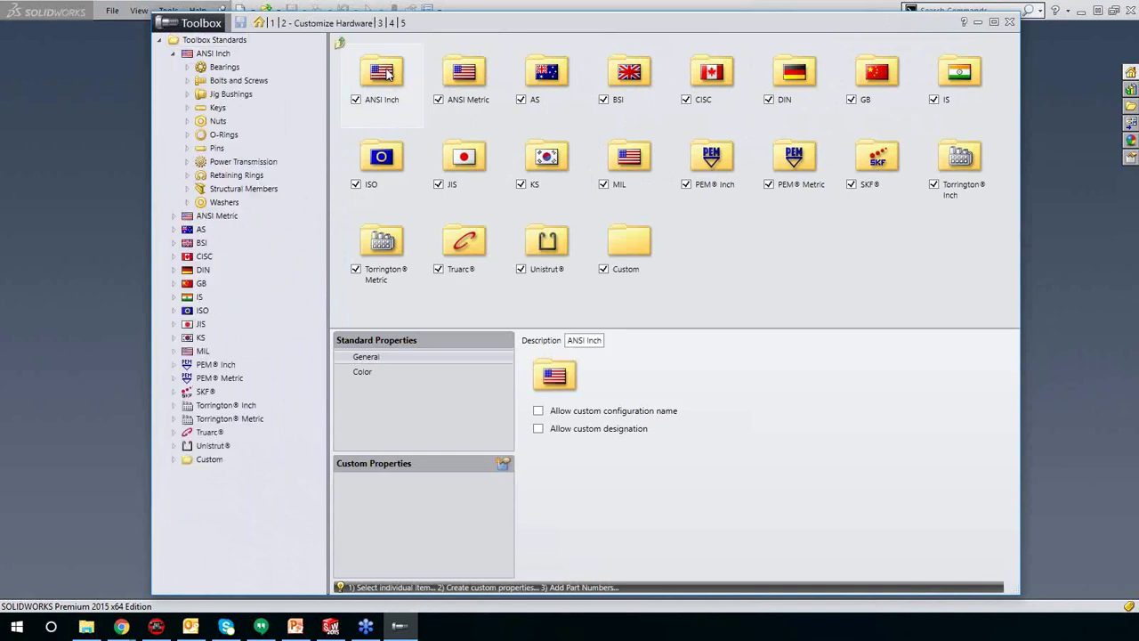
click(189, 41)
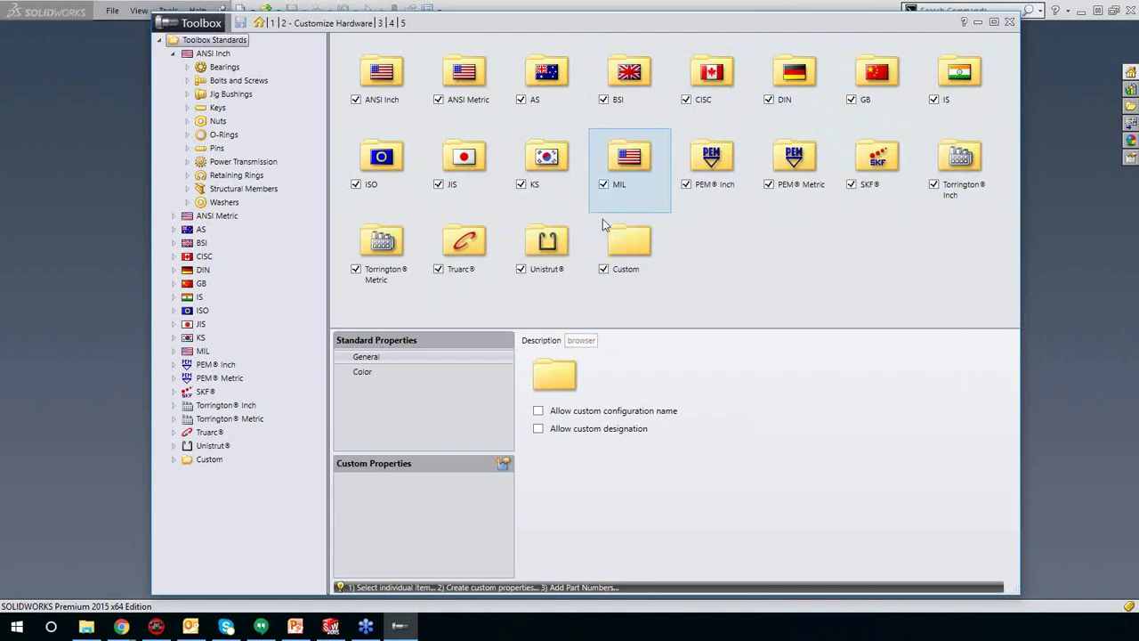
click(521, 184)
click(438, 185)
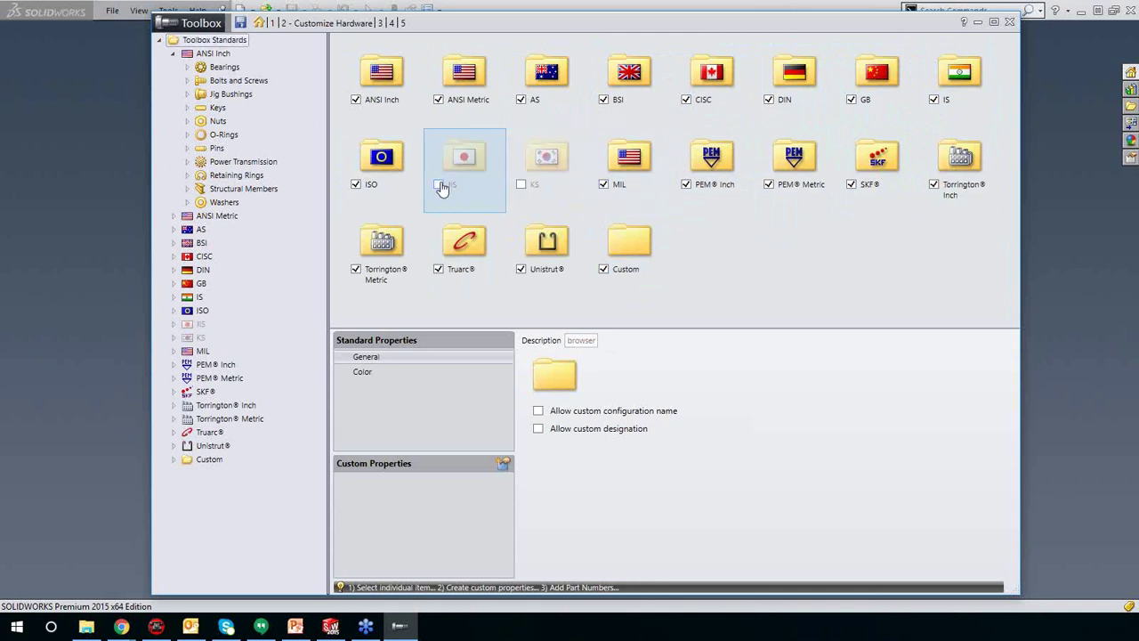
Step: Disable the ISO, DIN, GB, CISC, BSI and AS Toolbox standards
click(356, 185)
click(768, 99)
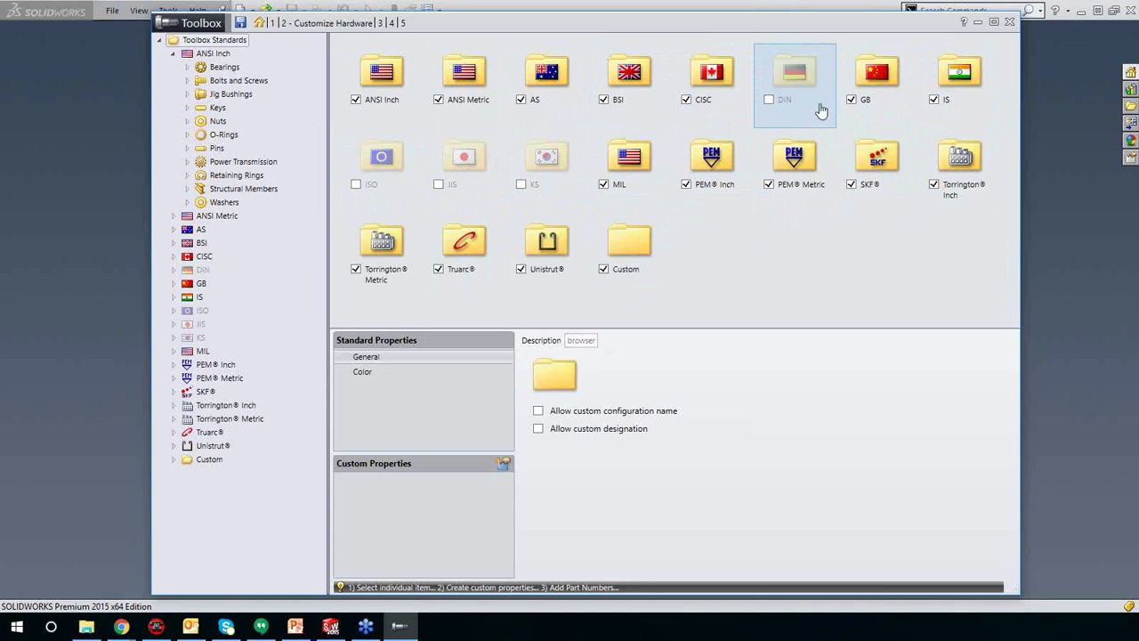
click(852, 100)
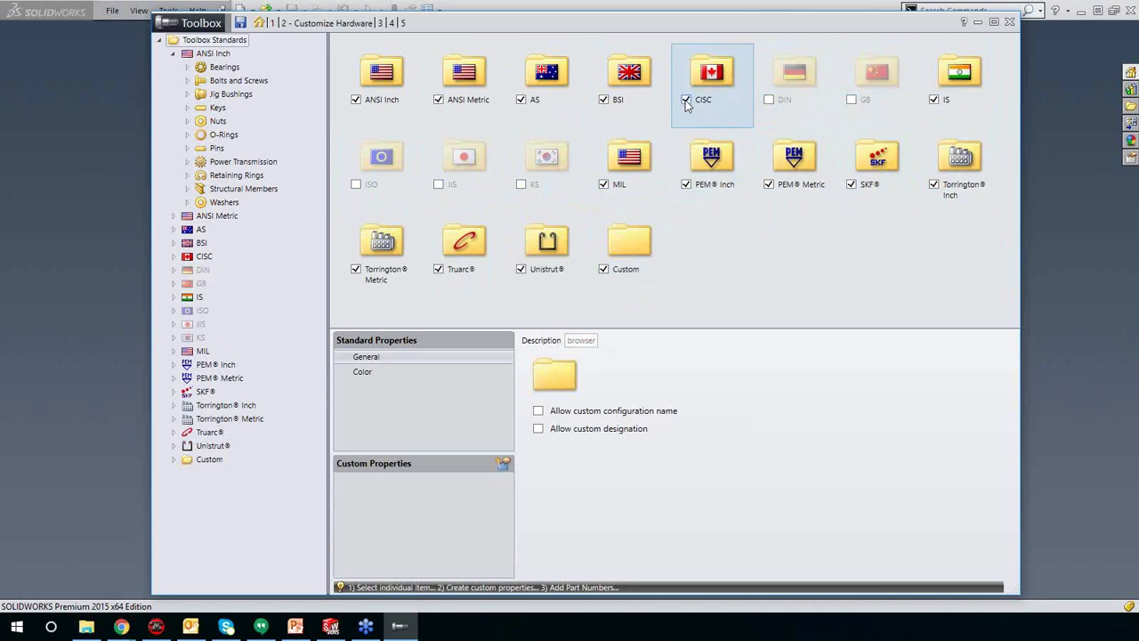
click(687, 101)
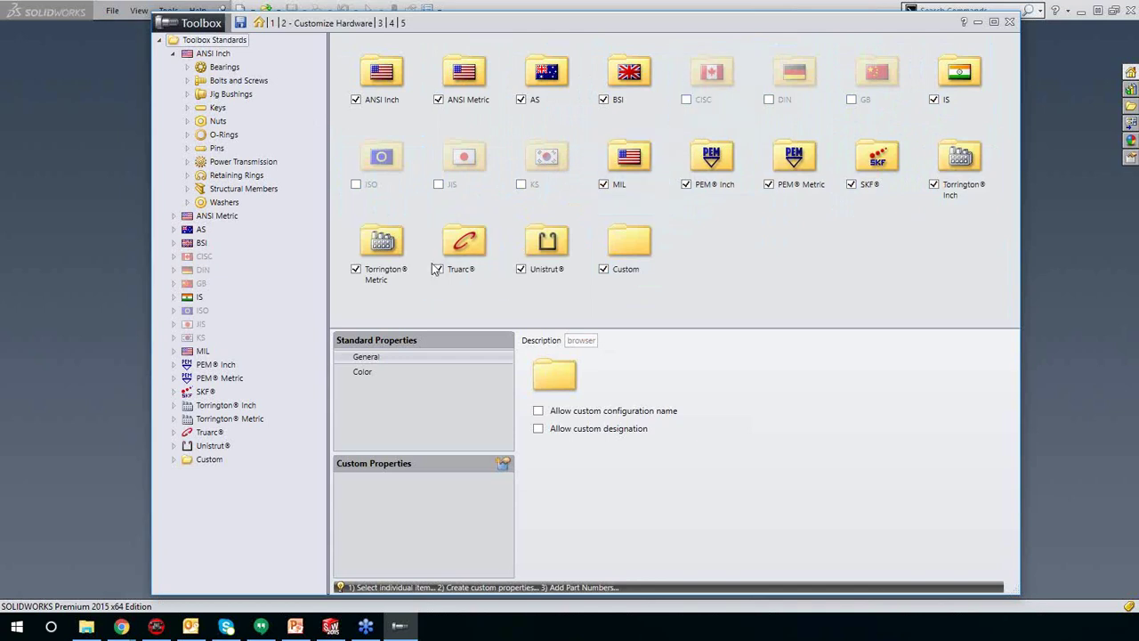
click(603, 99)
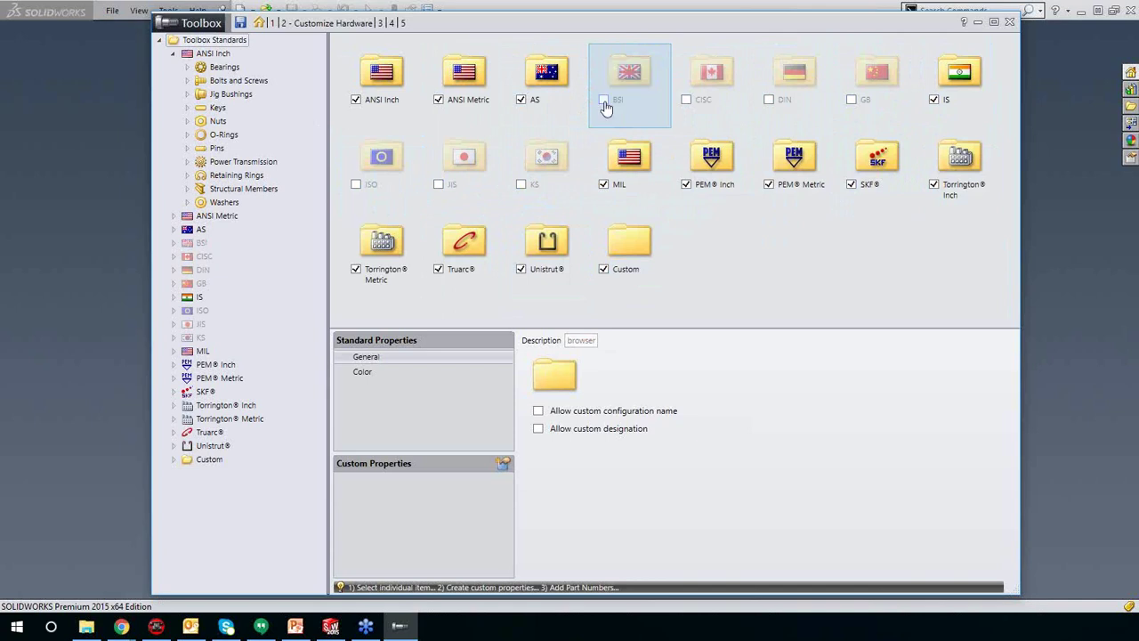
click(521, 100)
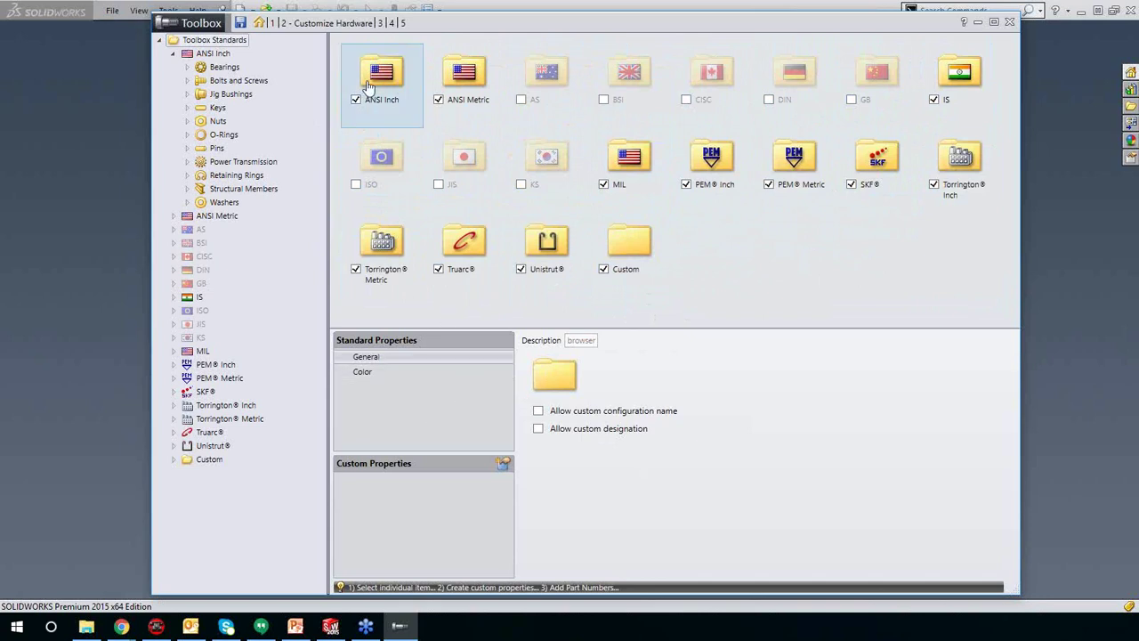
Step: Define a custom property named Finish as a list, with each value requiring a new configuration name
click(503, 465)
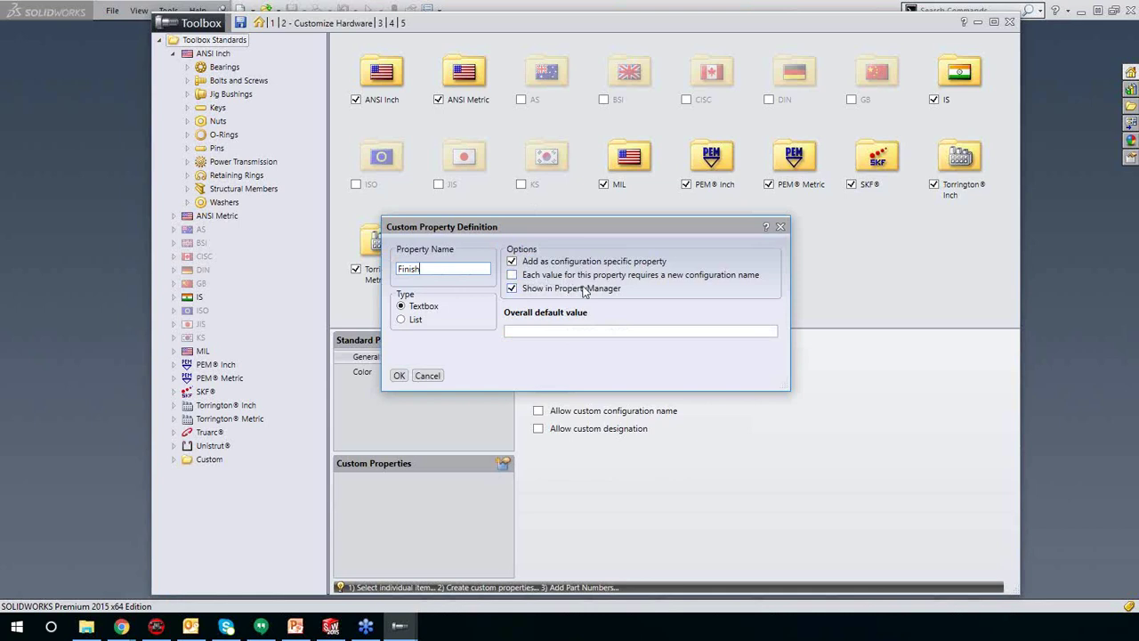
click(513, 275)
click(402, 320)
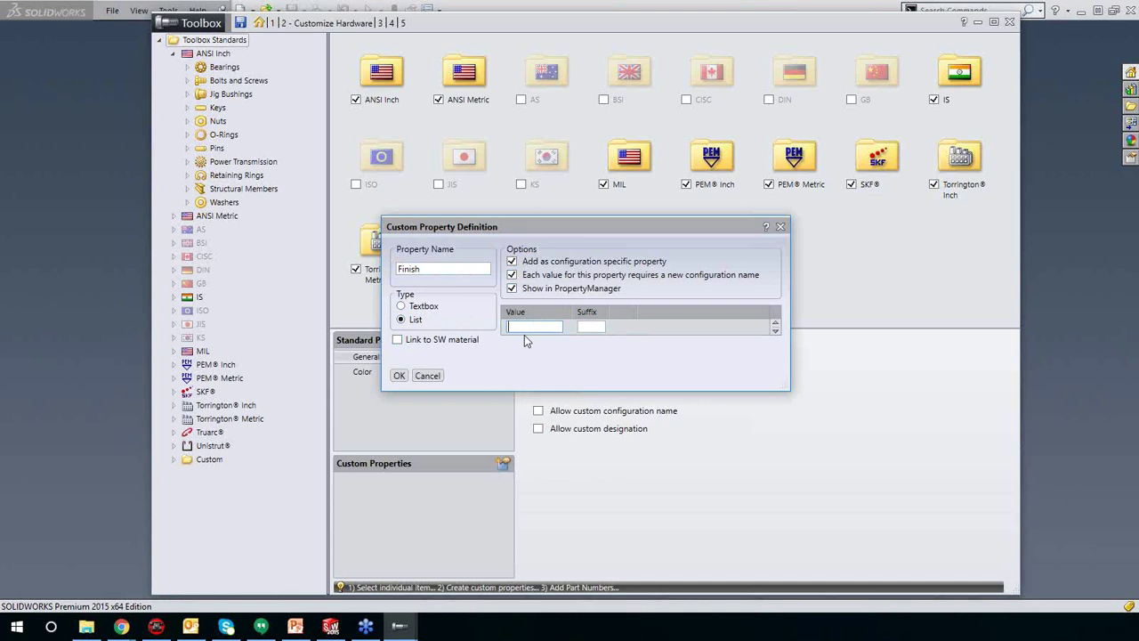
Step: Add the value Galvanized with the suffix GAL to the Finish property list
text(G)
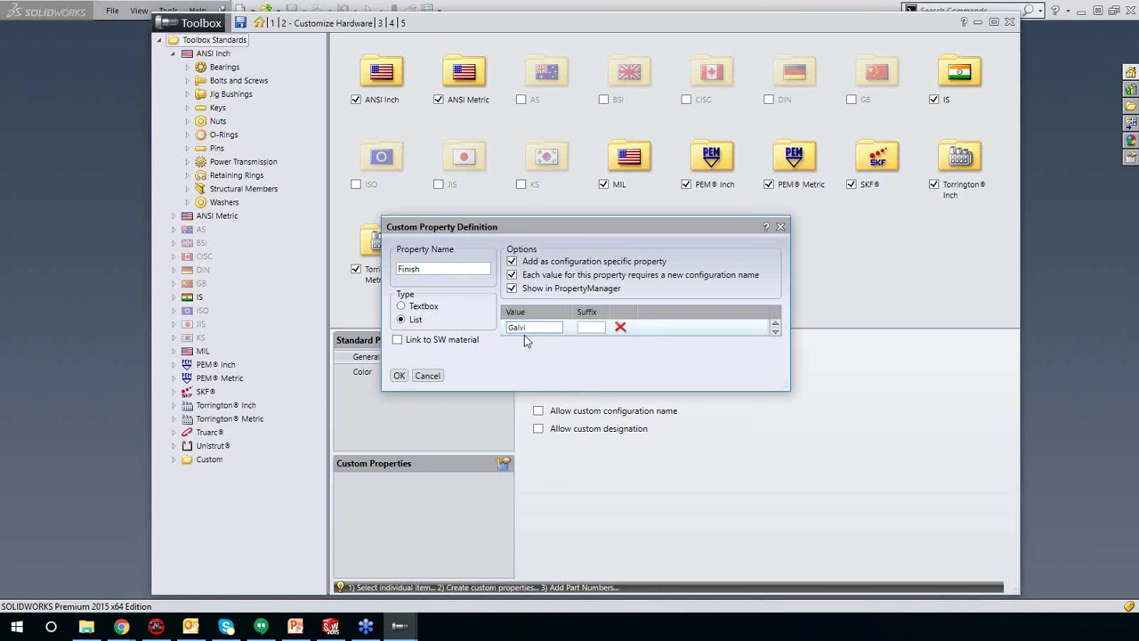
text(alvanized)
key(Return)
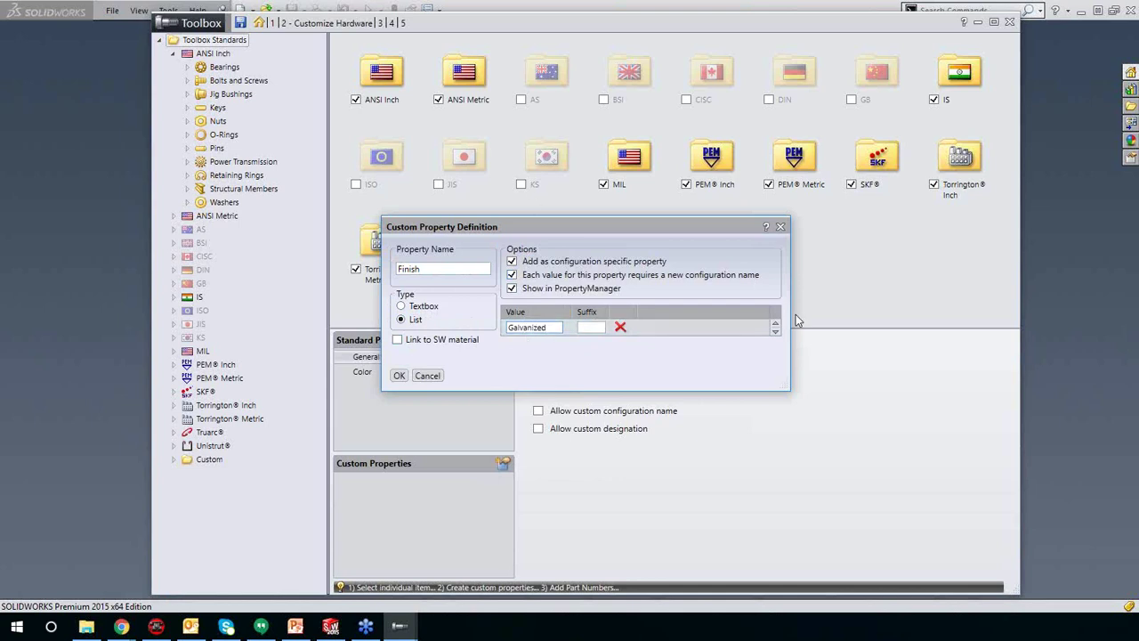
click(590, 327)
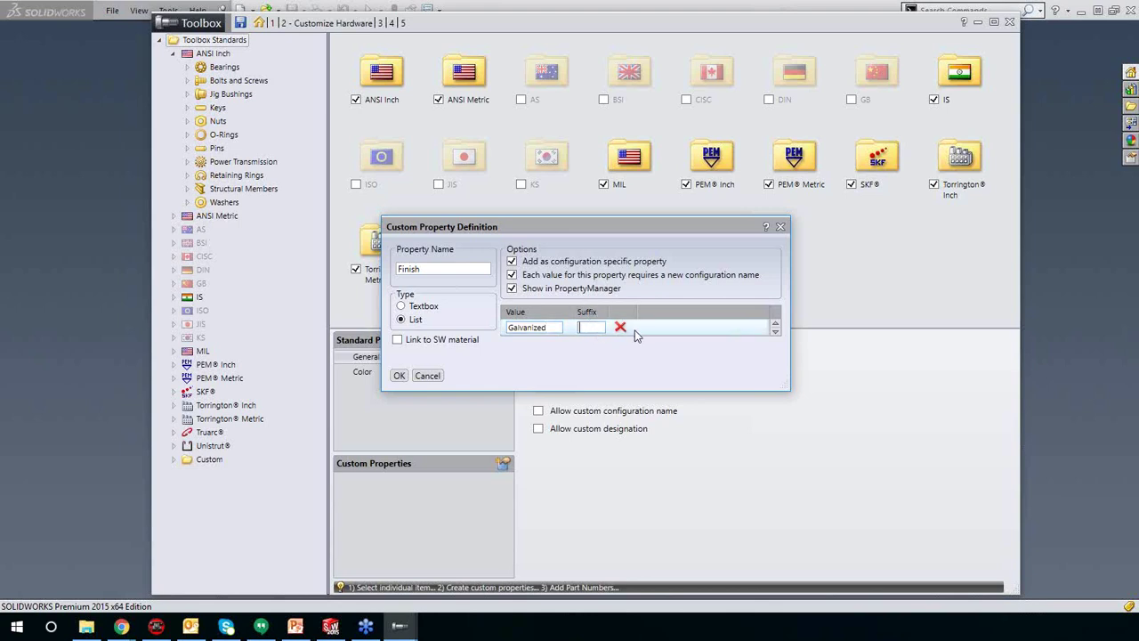
text(g)
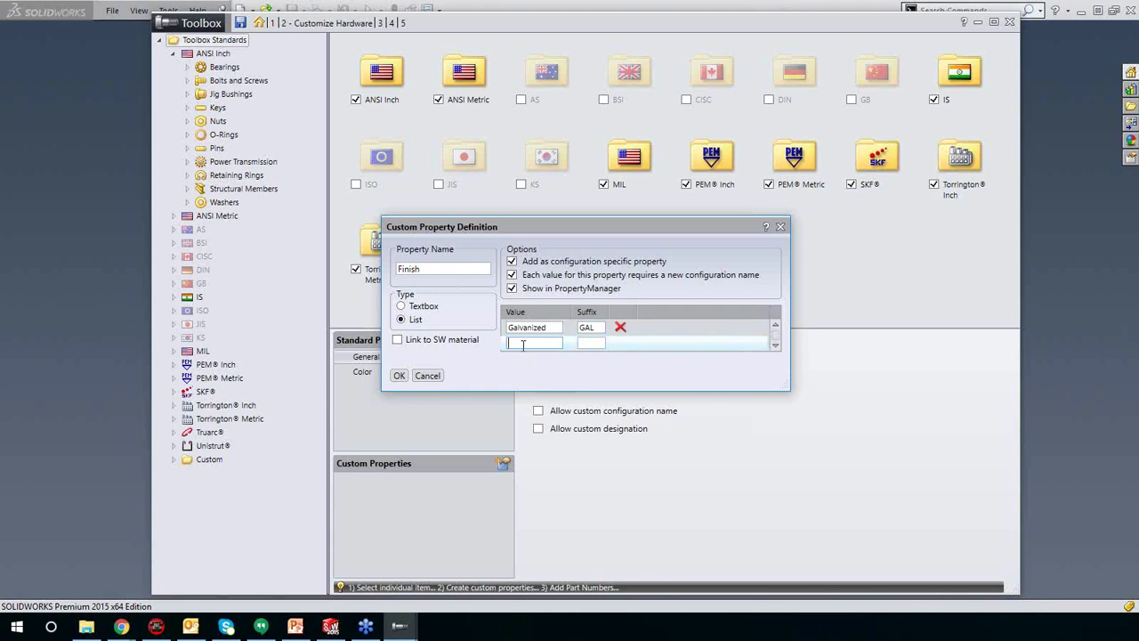
Step: Add the value Zinc with the suffix ZIN to the Finish list, and accept the property definition
click(523, 345)
text(Zinc)
key(Tab)
text(Z)
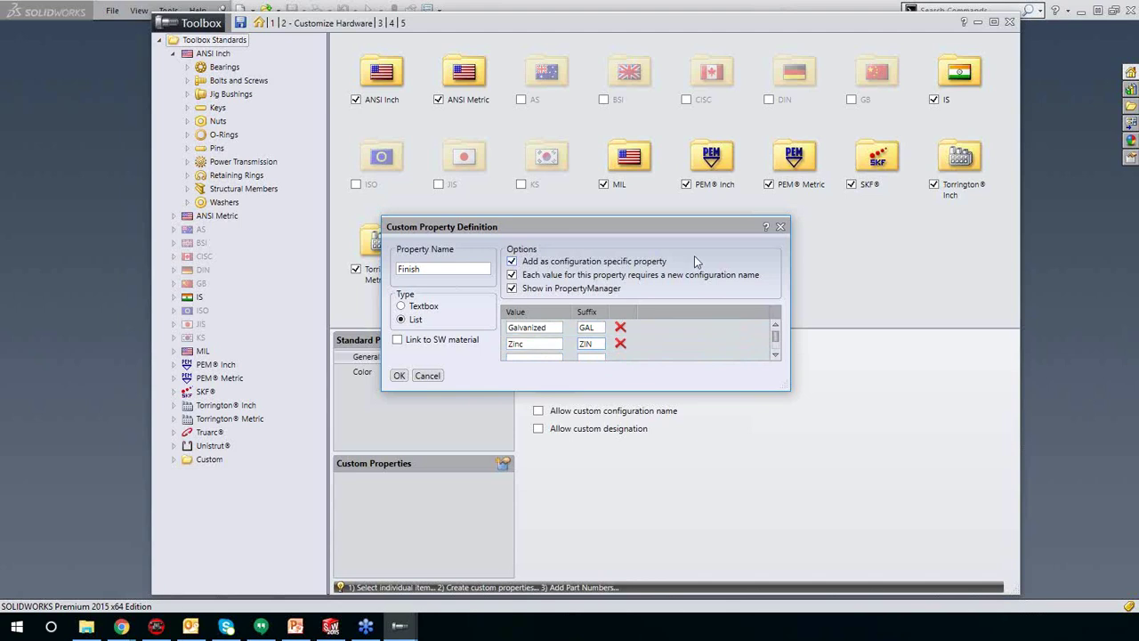
click(400, 376)
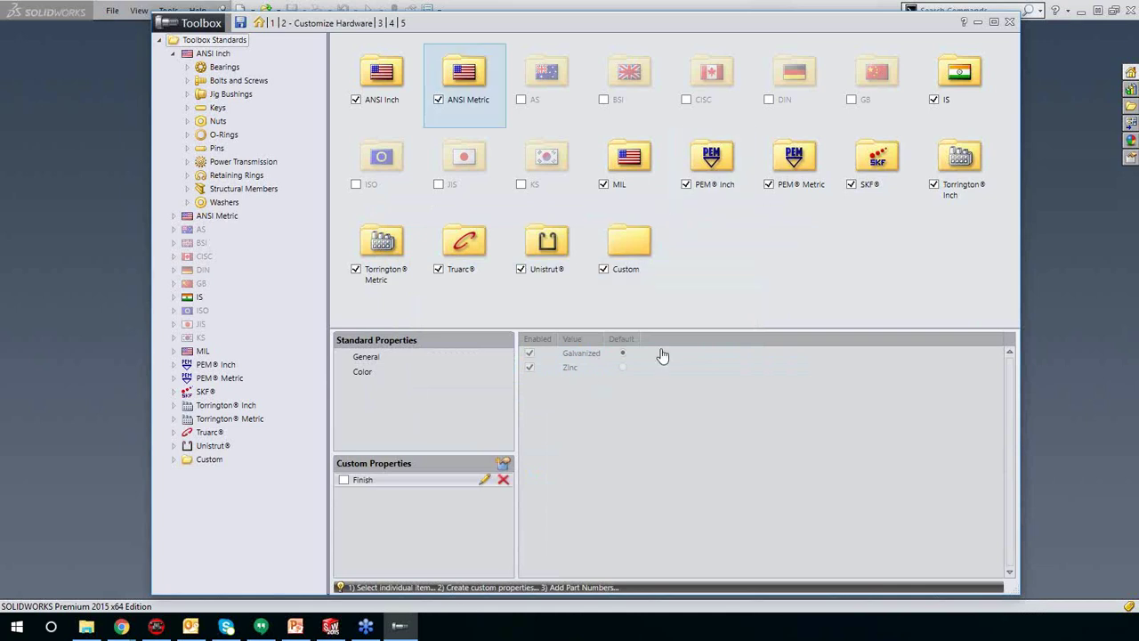
Step: Apply the Finish custom property to the ANSI Inch Bolts and Screws category, accepting the new configuration names
double_click(380, 82)
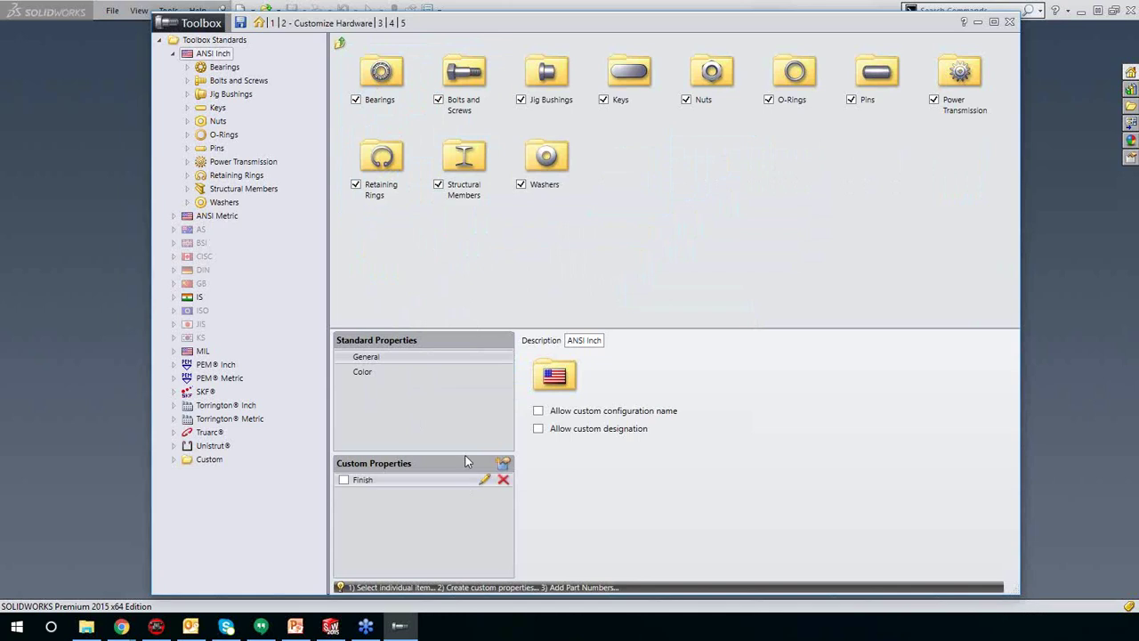
double_click(472, 76)
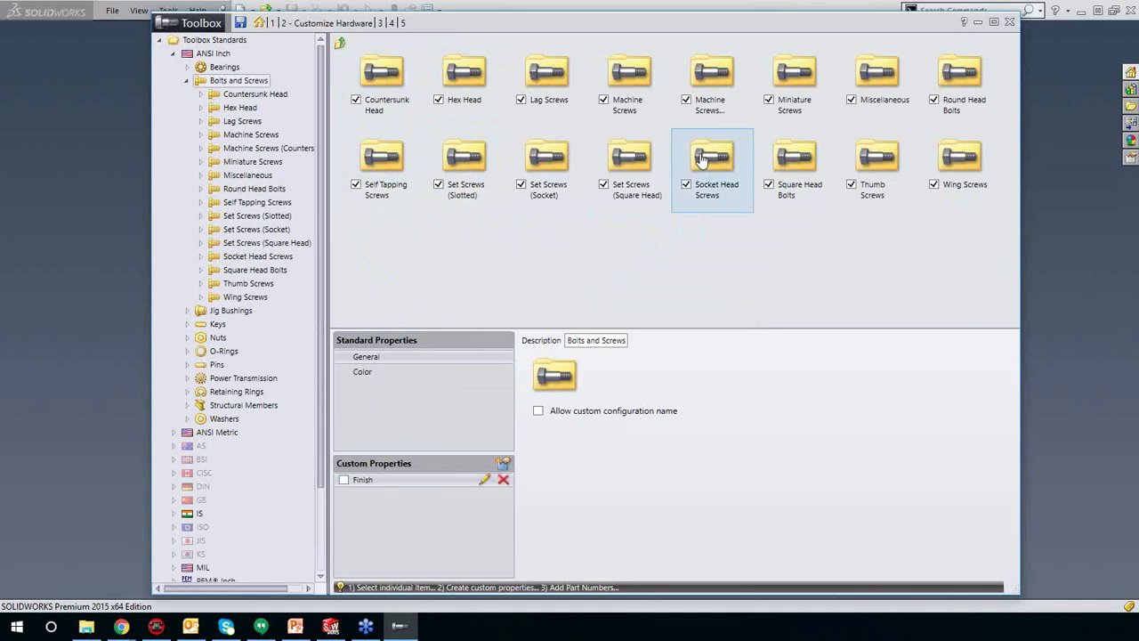
click(343, 480)
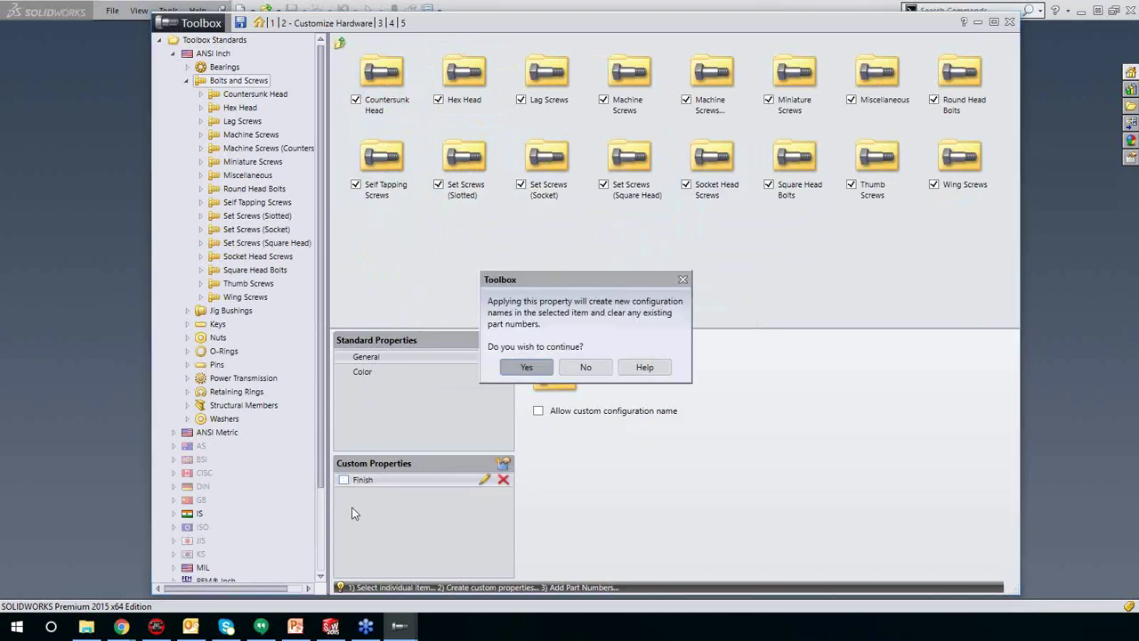
click(526, 367)
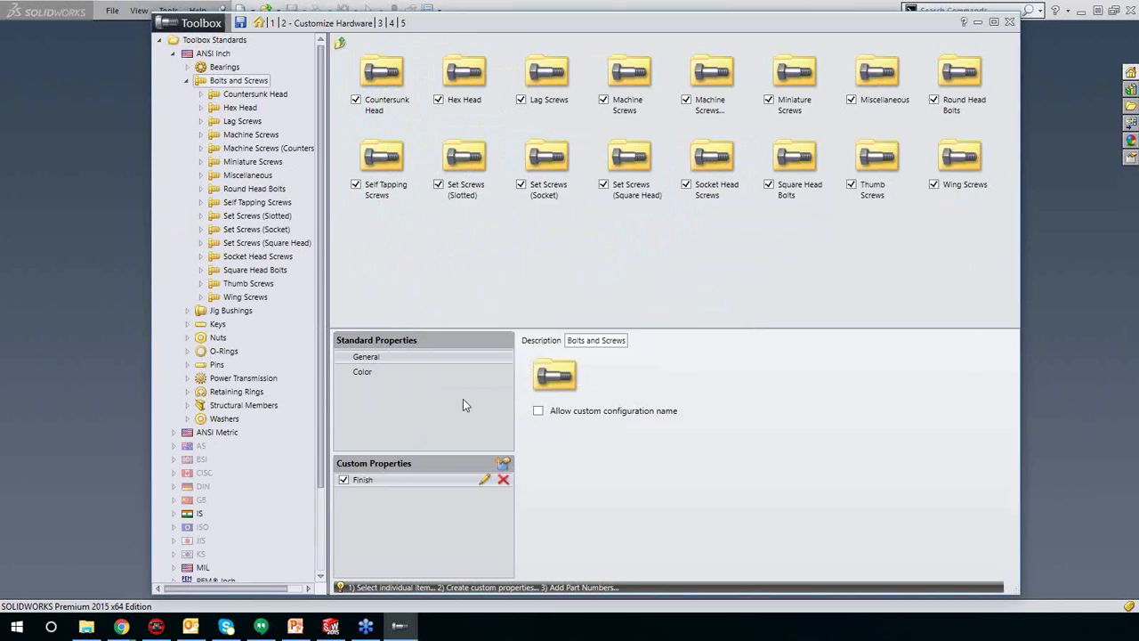
Step: Open the Countersunk Bolt under Countersunk Head, and export its configuration data to the Desktop as AI_Countersunk Bolt.xls
click(381, 77)
double_click(381, 78)
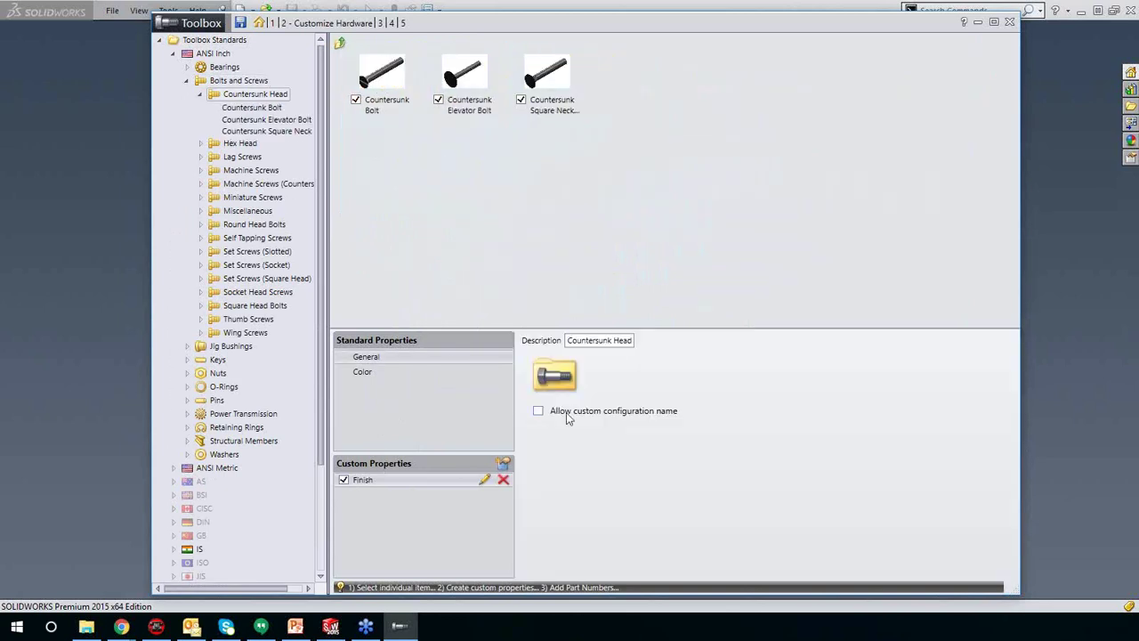
double_click(381, 77)
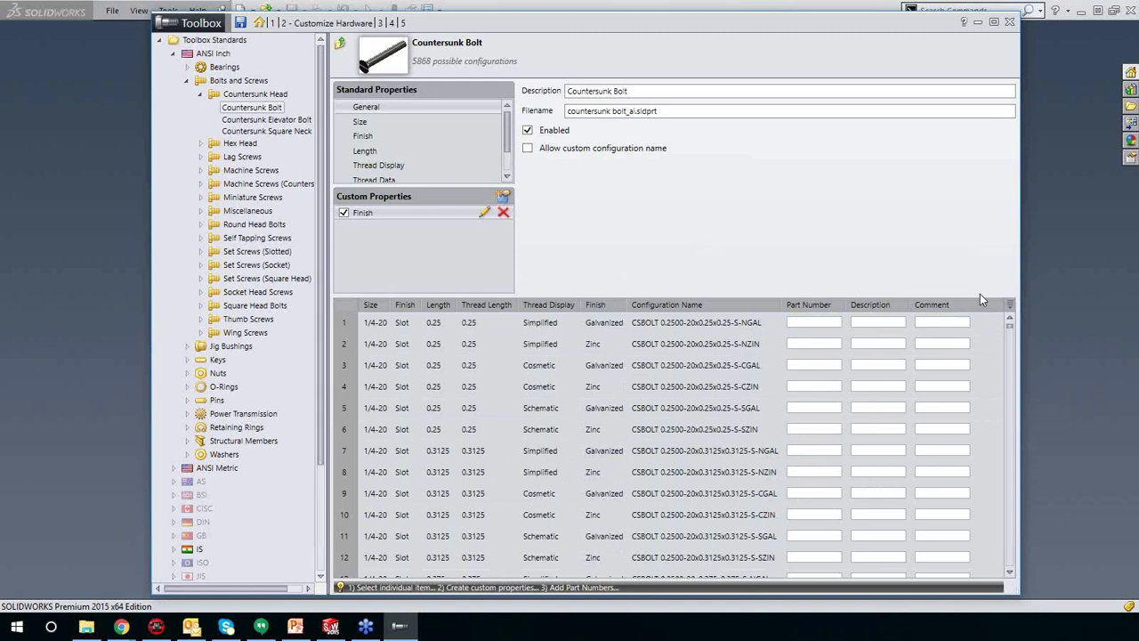
click(1010, 306)
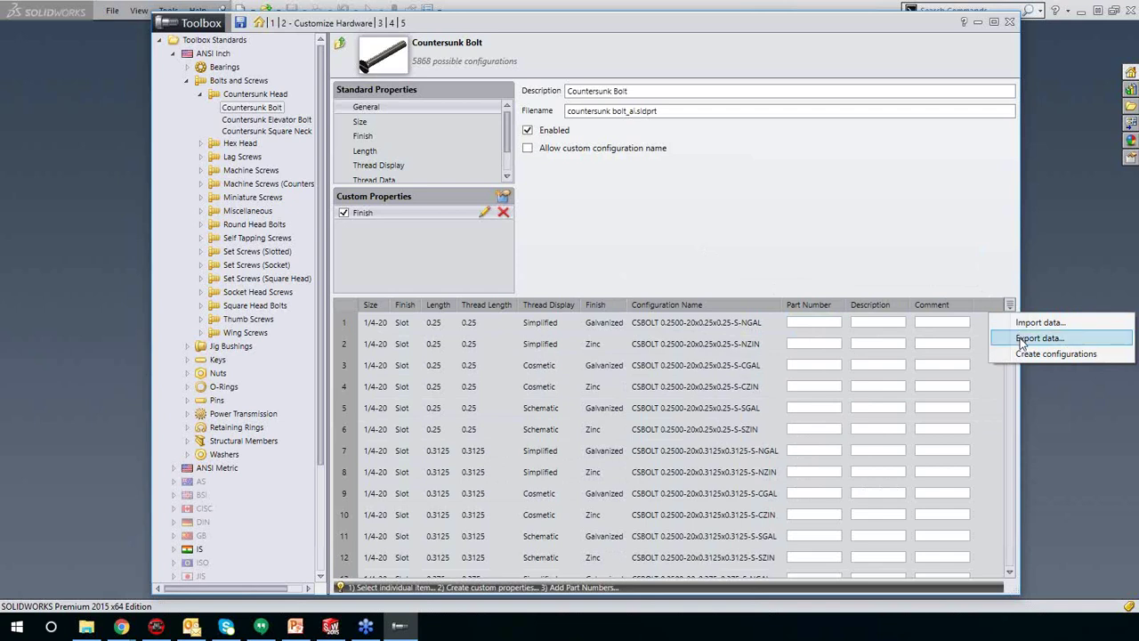
click(1039, 338)
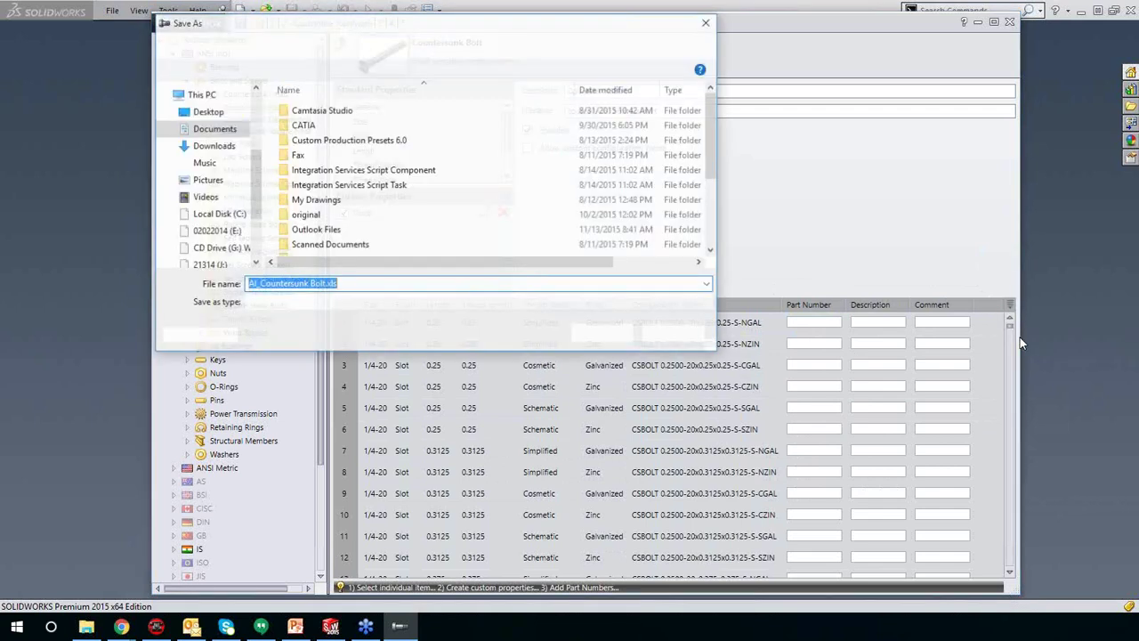
click(204, 111)
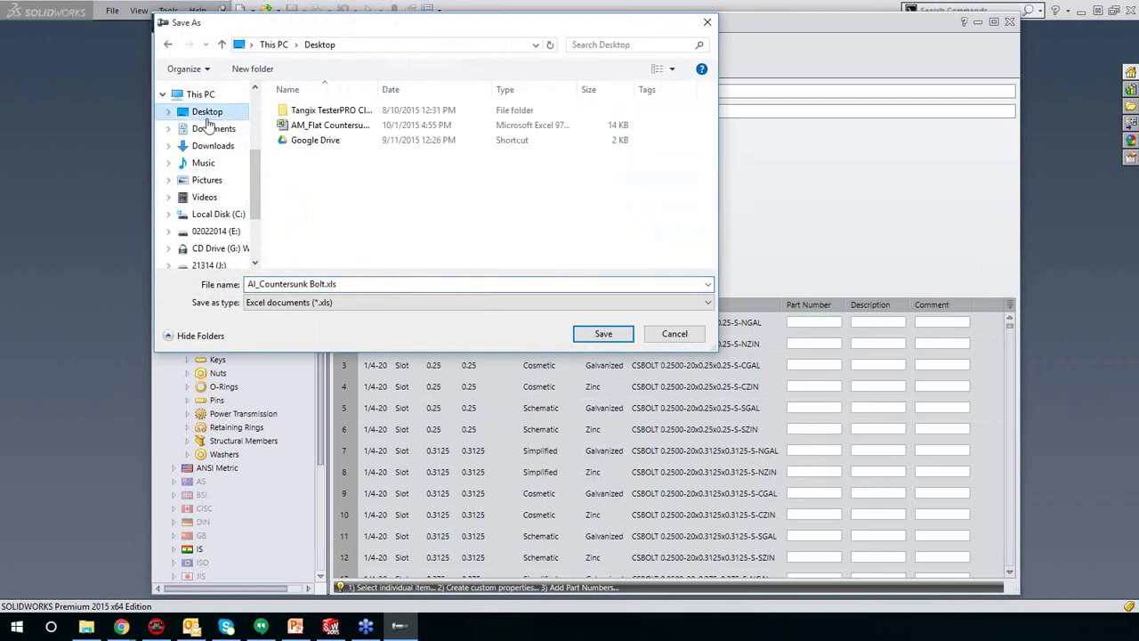
click(603, 335)
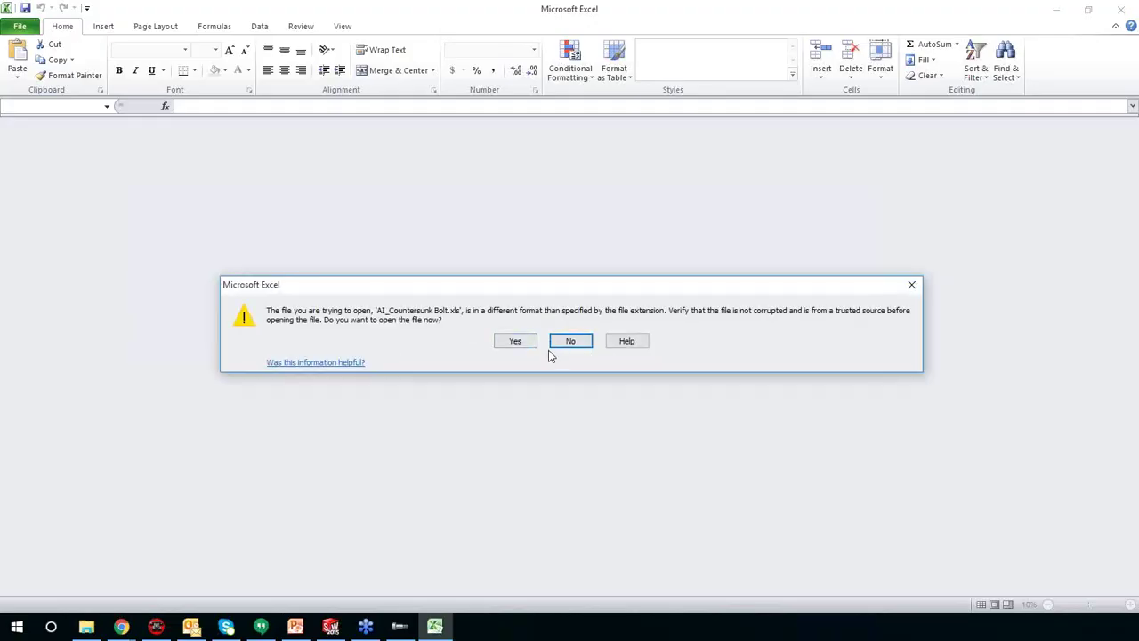
Step: Open the exported AI_Countersunk Bolt.xls in Excel, and enter part numbers 123 in H6 and 456 in H7
click(521, 339)
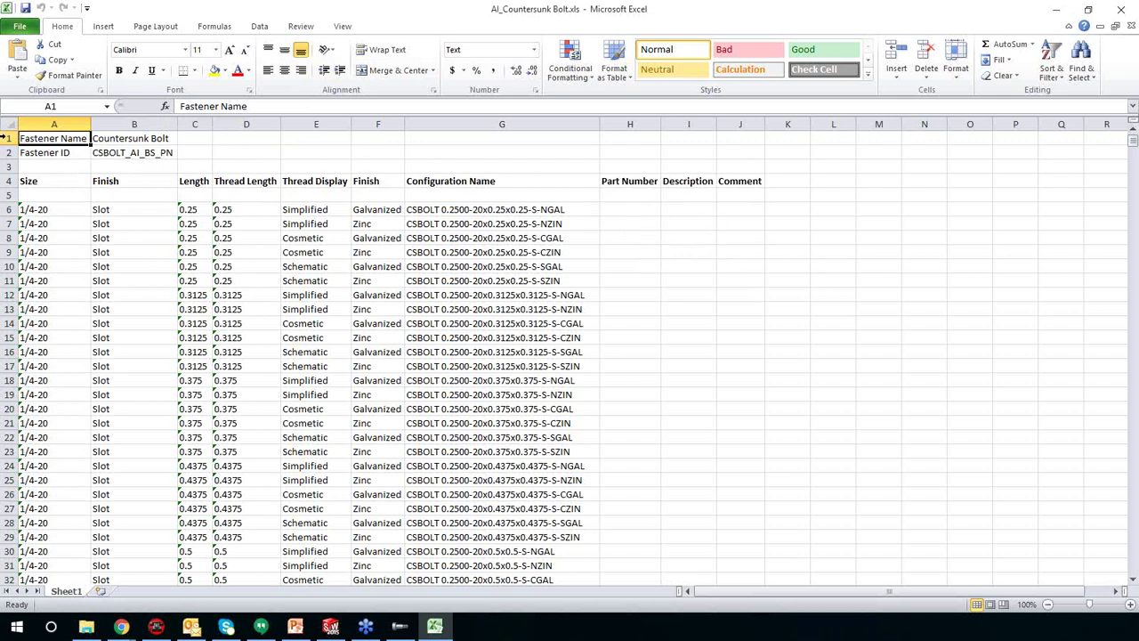
drag(89, 139, 115, 153)
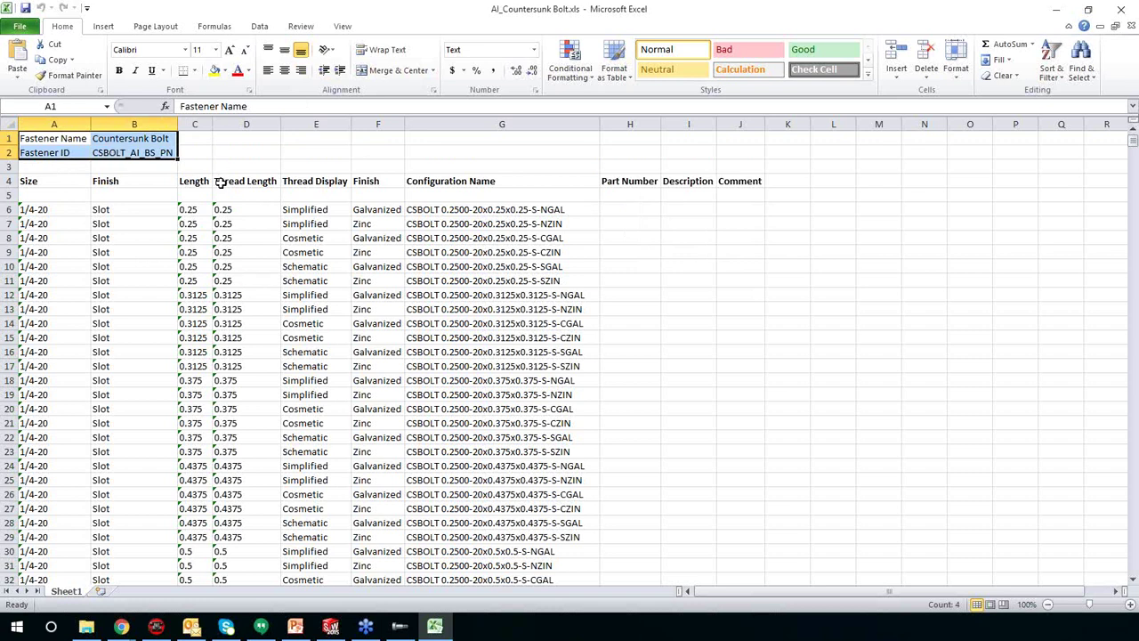
click(632, 210)
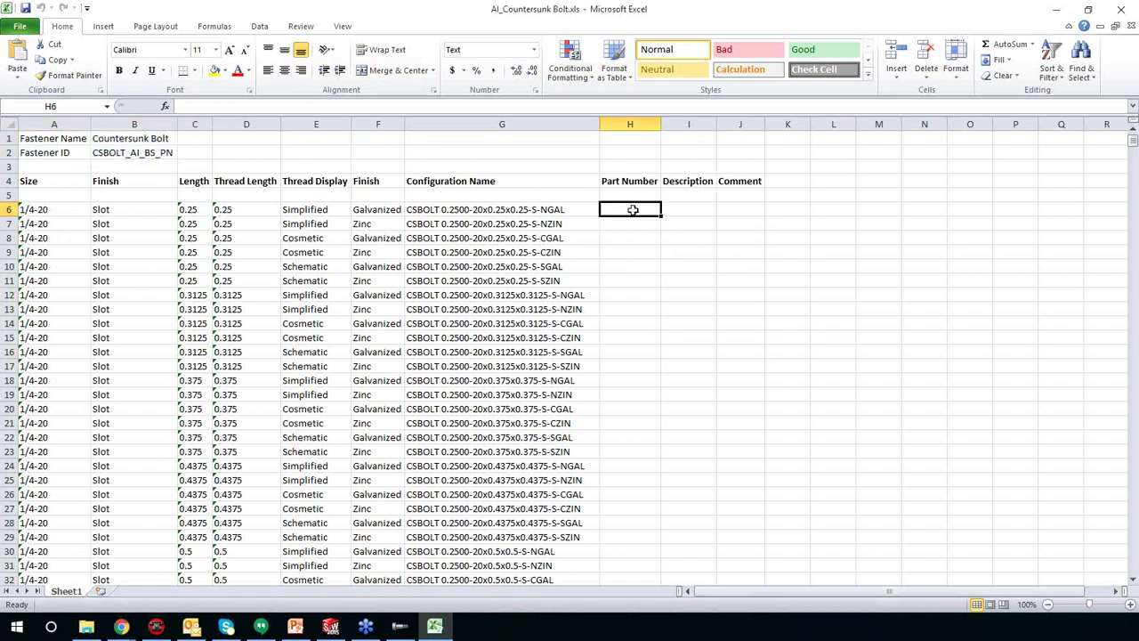
text(123)
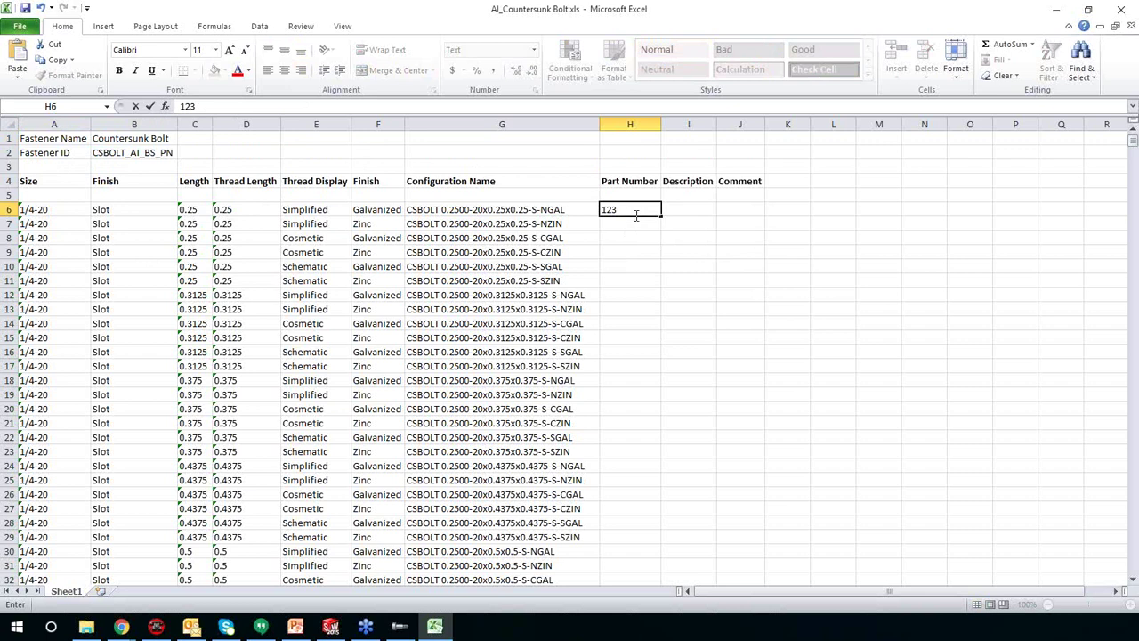
click(633, 225)
text(456)
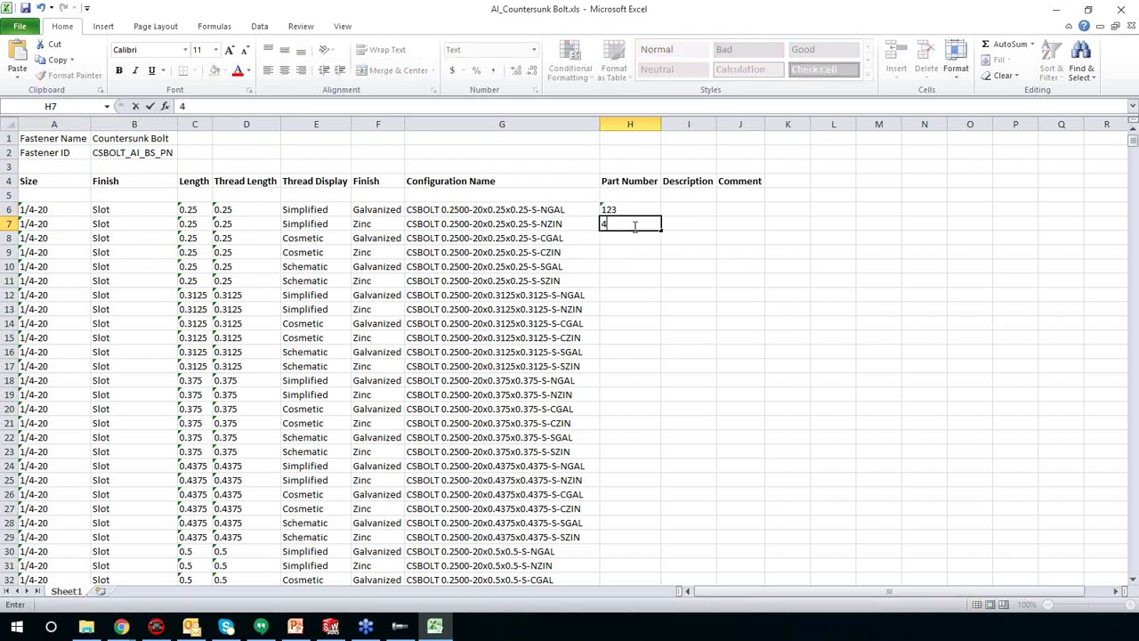
Step: Enter the descriptions Test in I6 and Test2 in I7, then save and close the workbook
click(676, 209)
text(Test)
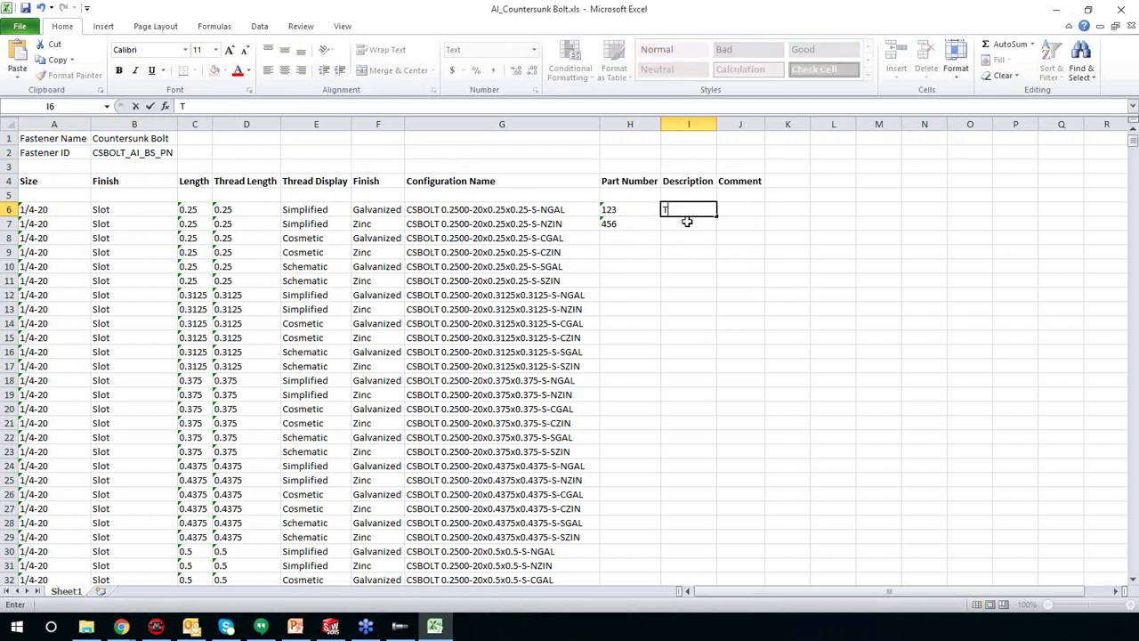
click(686, 222)
text(Test)
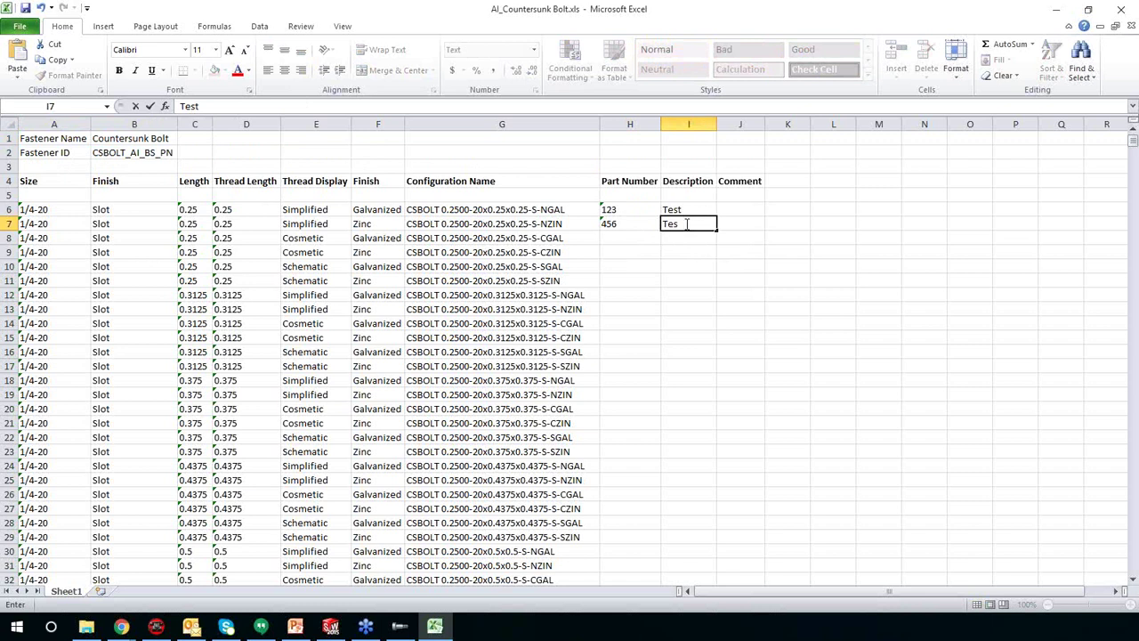
text(2)
click(26, 7)
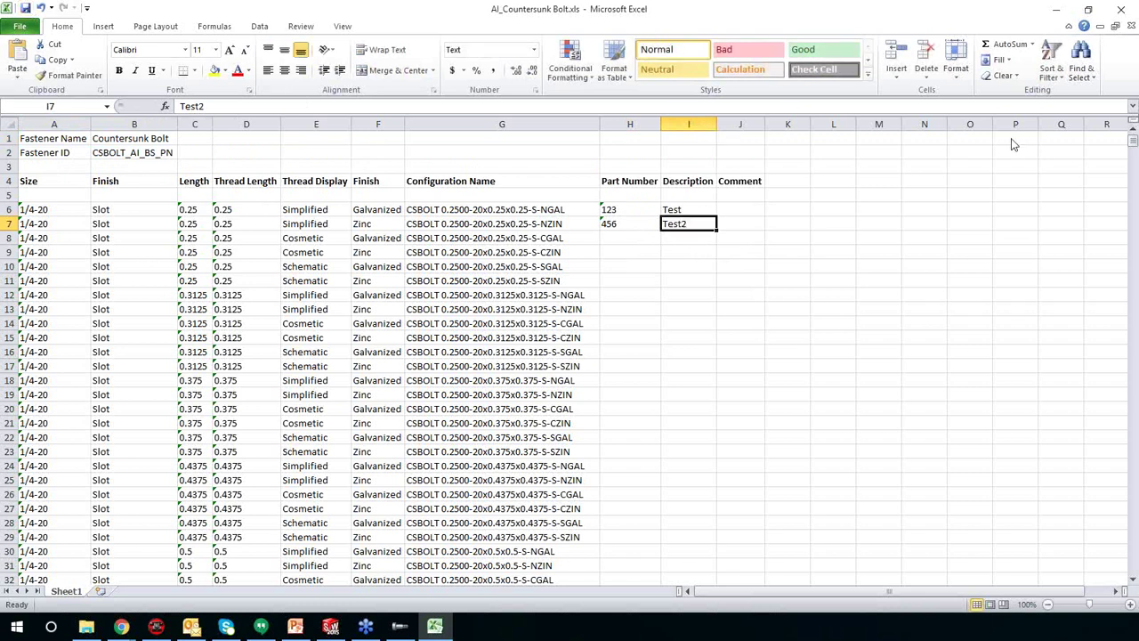
click(1122, 11)
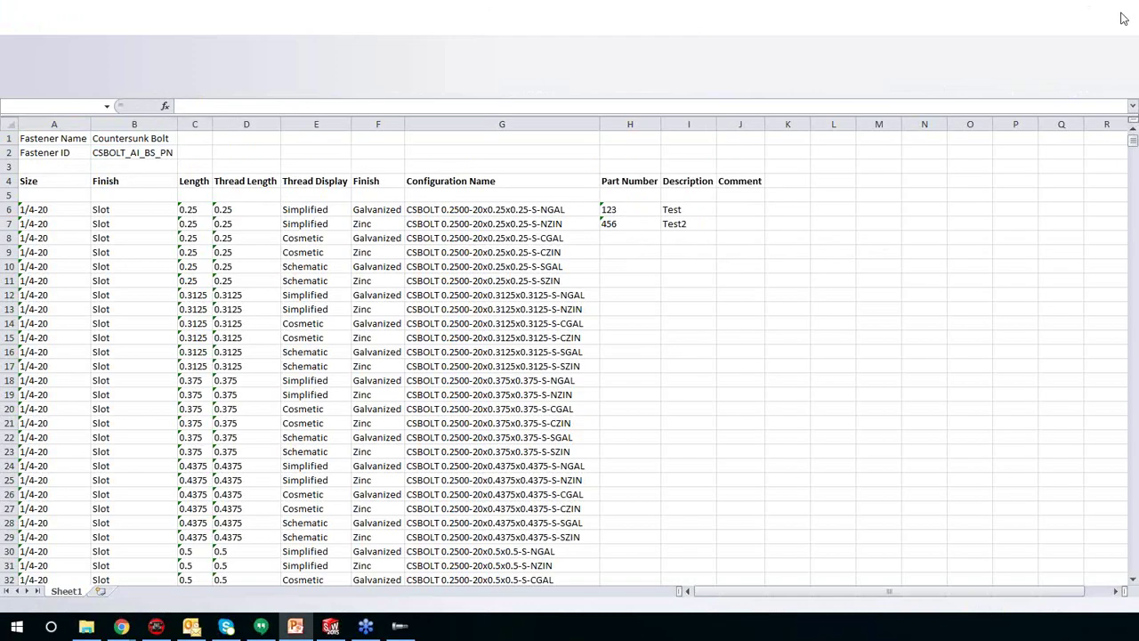
Step: Import the Countersunk Bolt part numbers and descriptions from AI_Countersunk Bolt.xls on the Desktop
click(1009, 305)
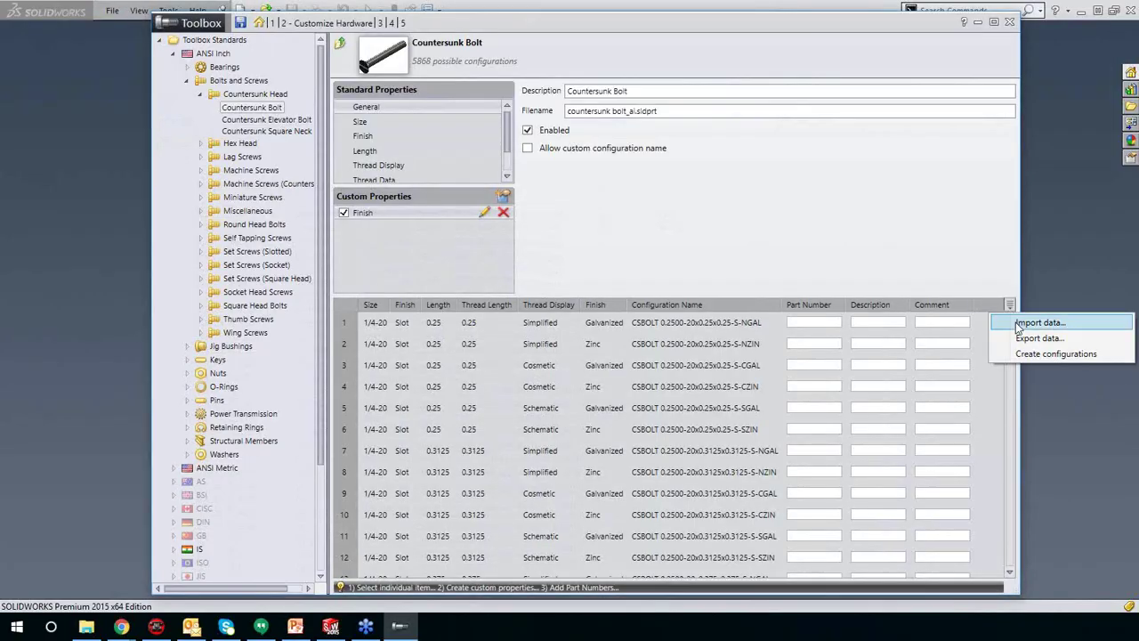
click(1022, 324)
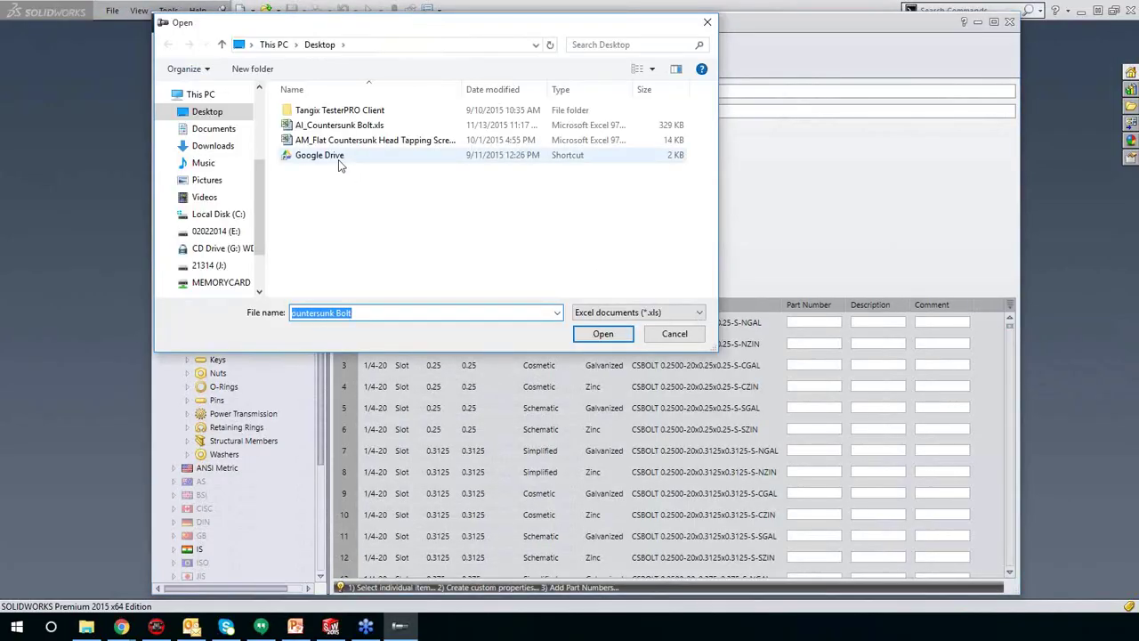
click(314, 127)
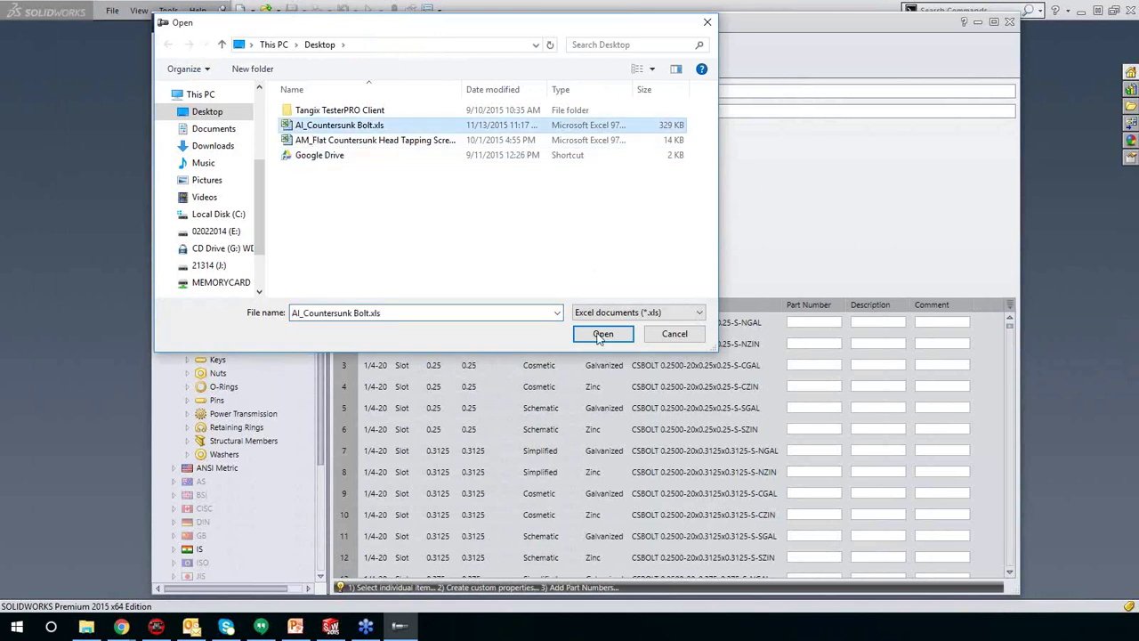
click(607, 335)
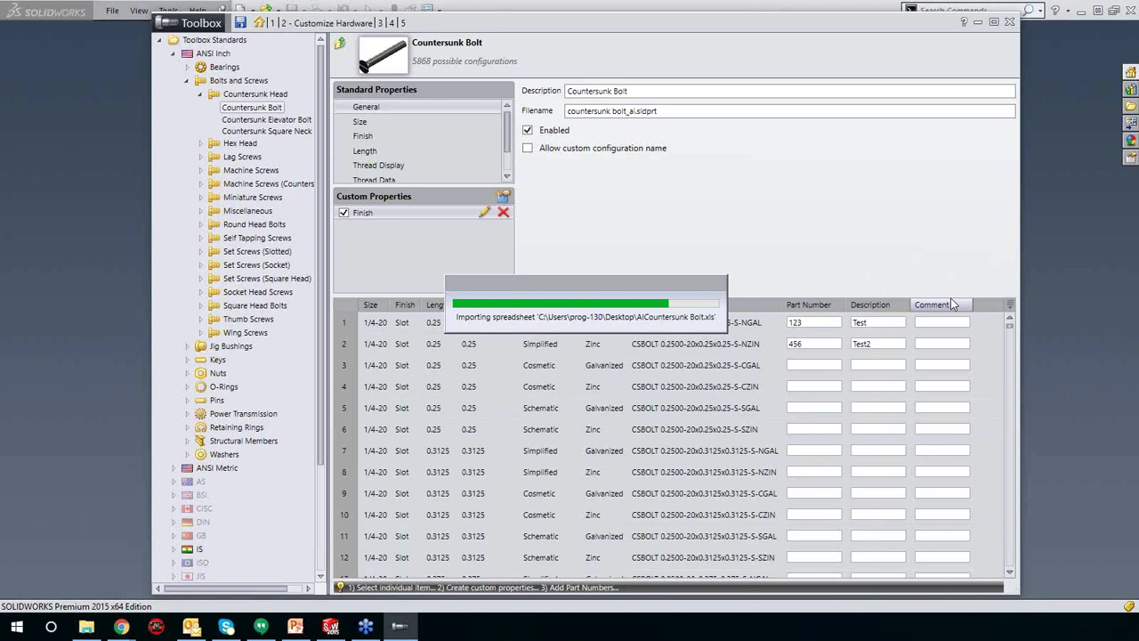
click(1011, 306)
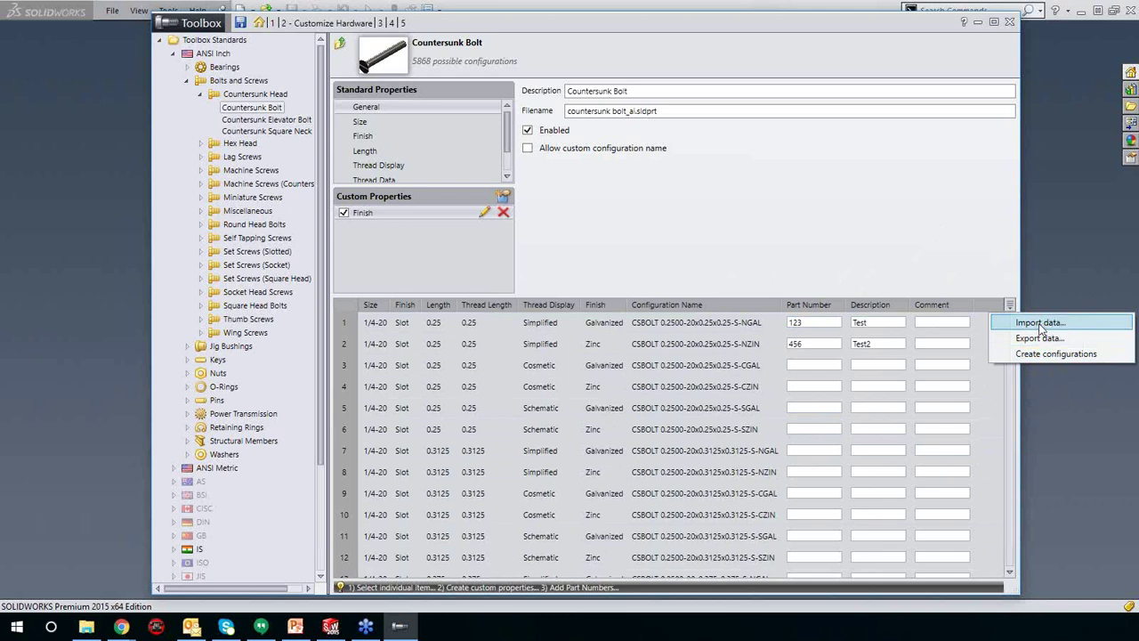
click(987, 378)
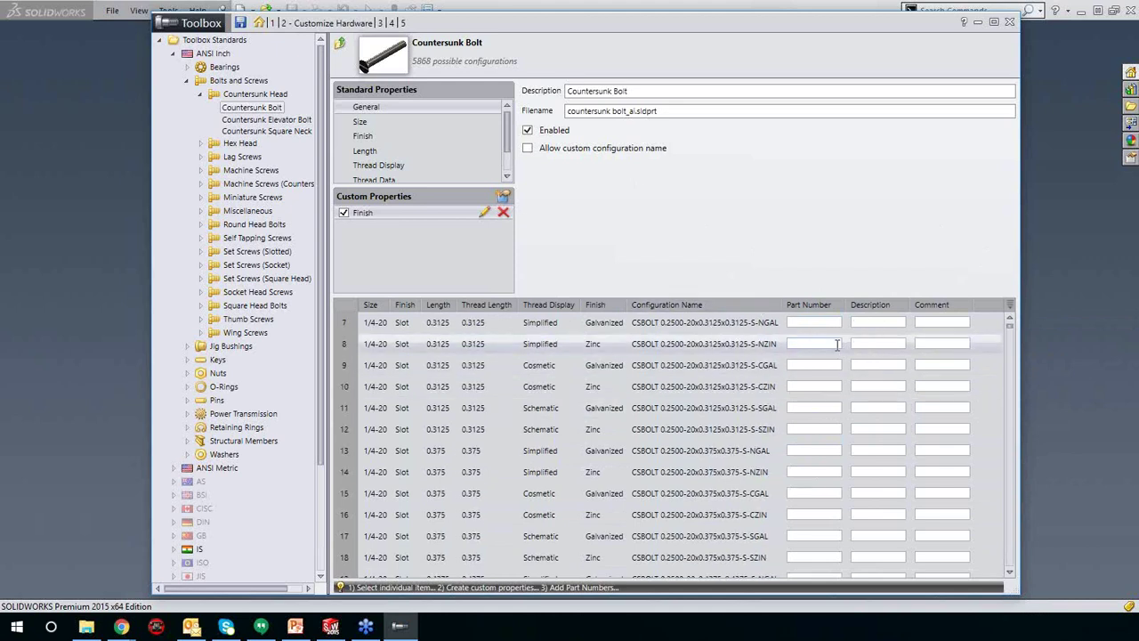
Step: Limit the Countersunk Bolt's thread display to Cosmetic by disabling the Schematic and Simplified options
scroll(532, 374, down, 2)
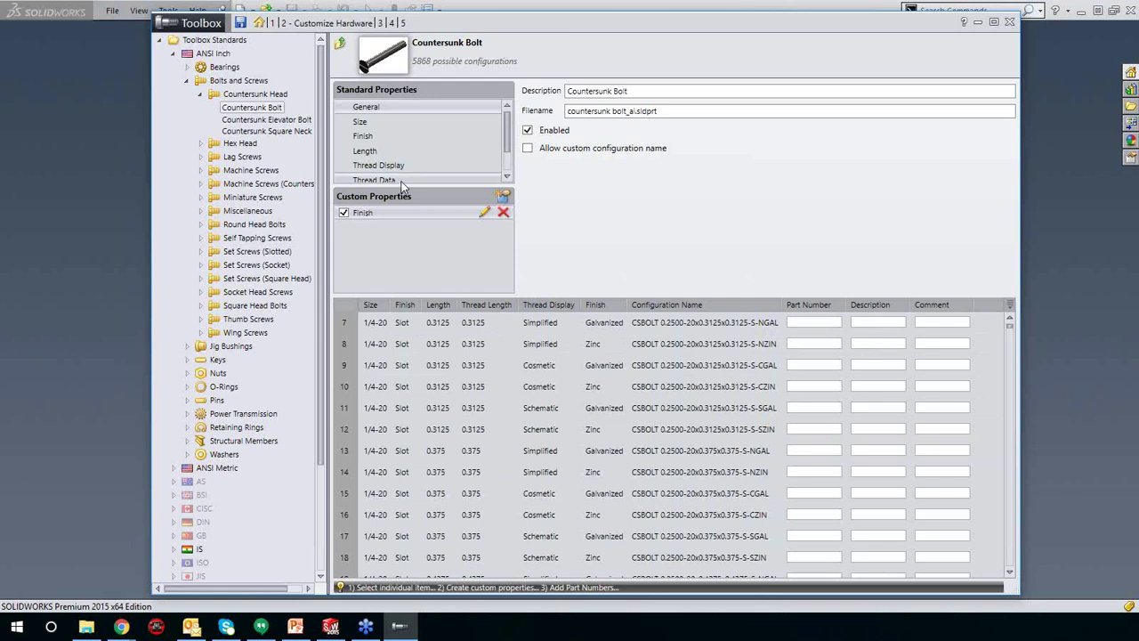
scroll(481, 138, down, 2)
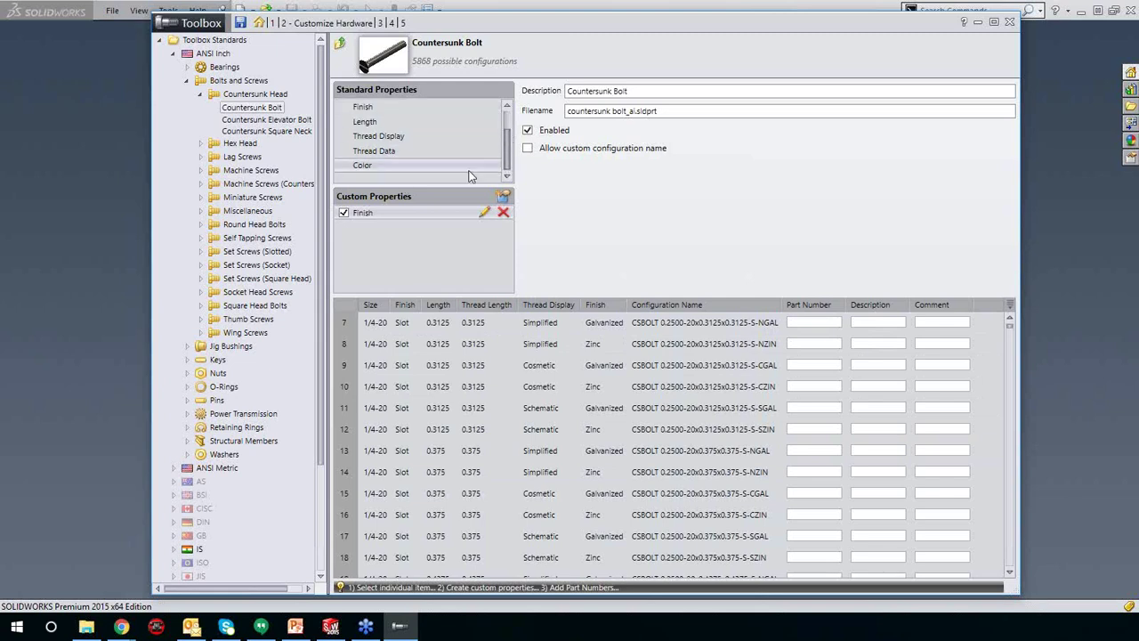
click(395, 137)
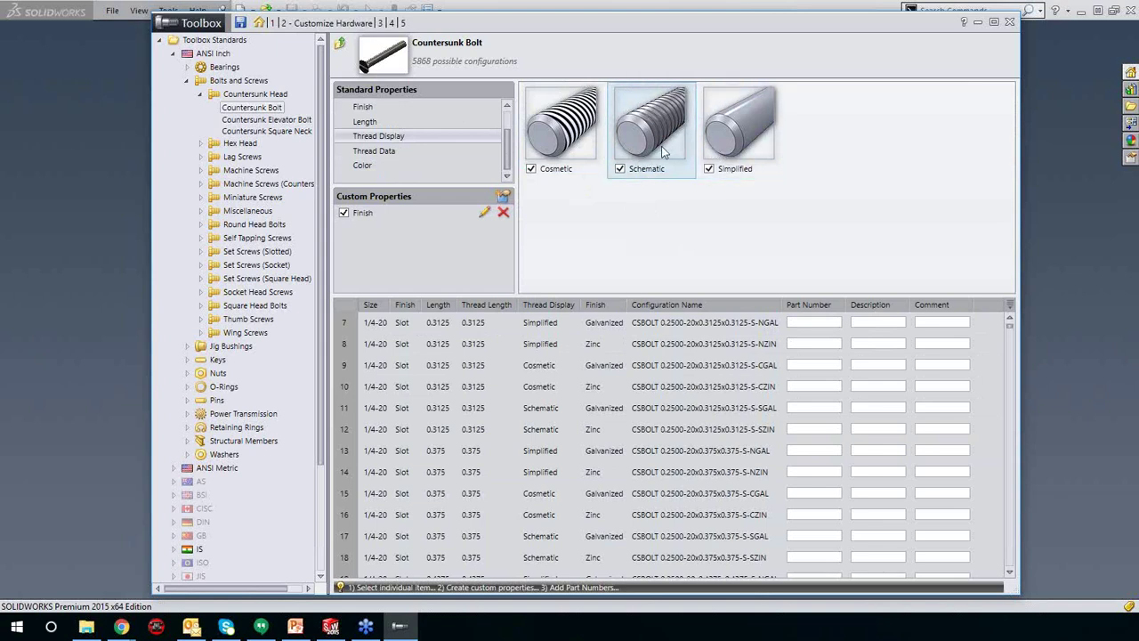
click(621, 169)
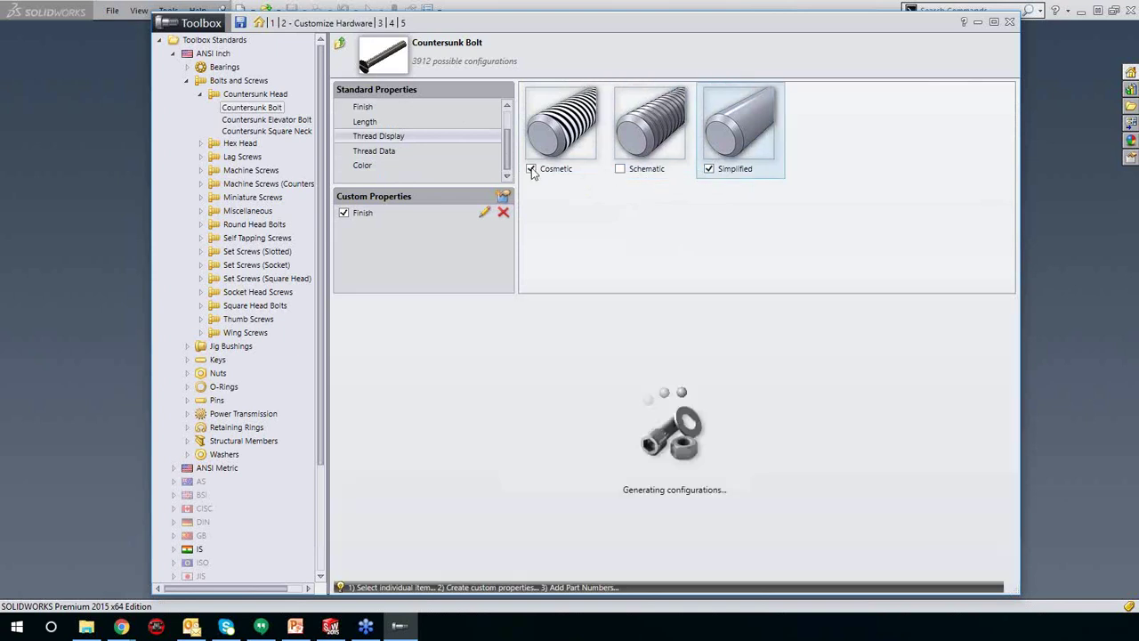
click(709, 169)
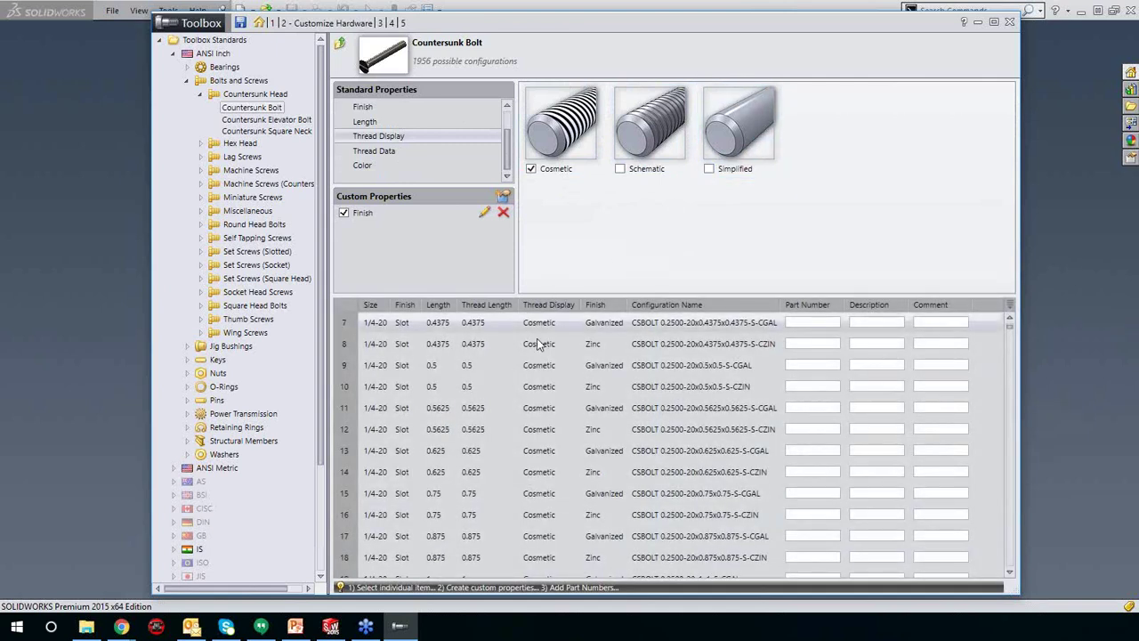
scroll(545, 445, down, 2)
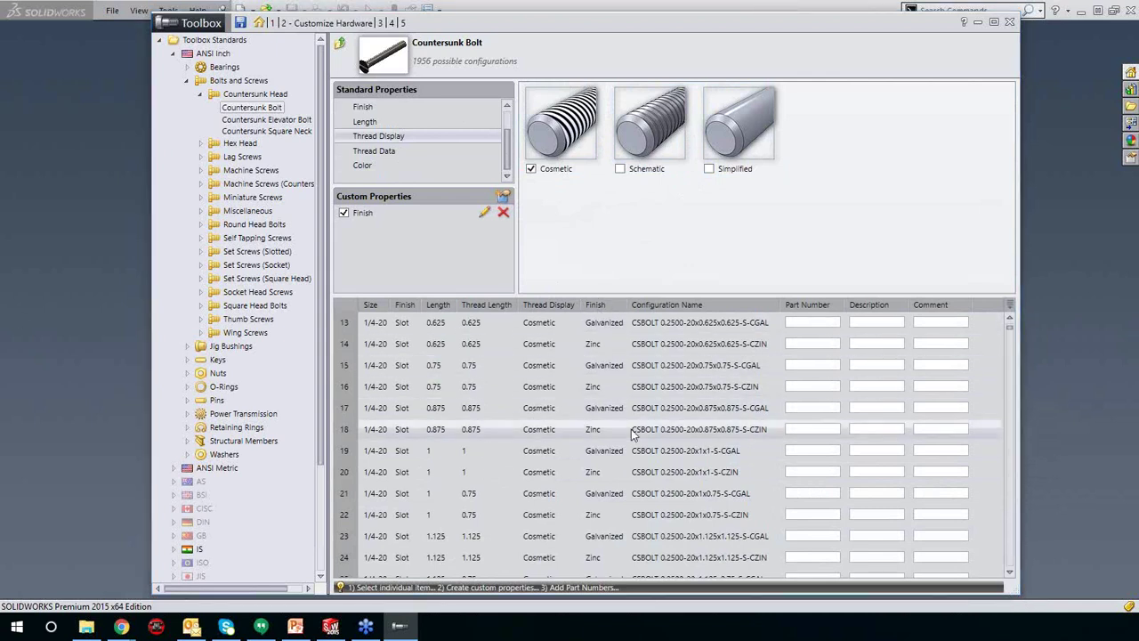
Step: Review the Countersunk Bolt's Thread Data table and its Color settings
click(381, 151)
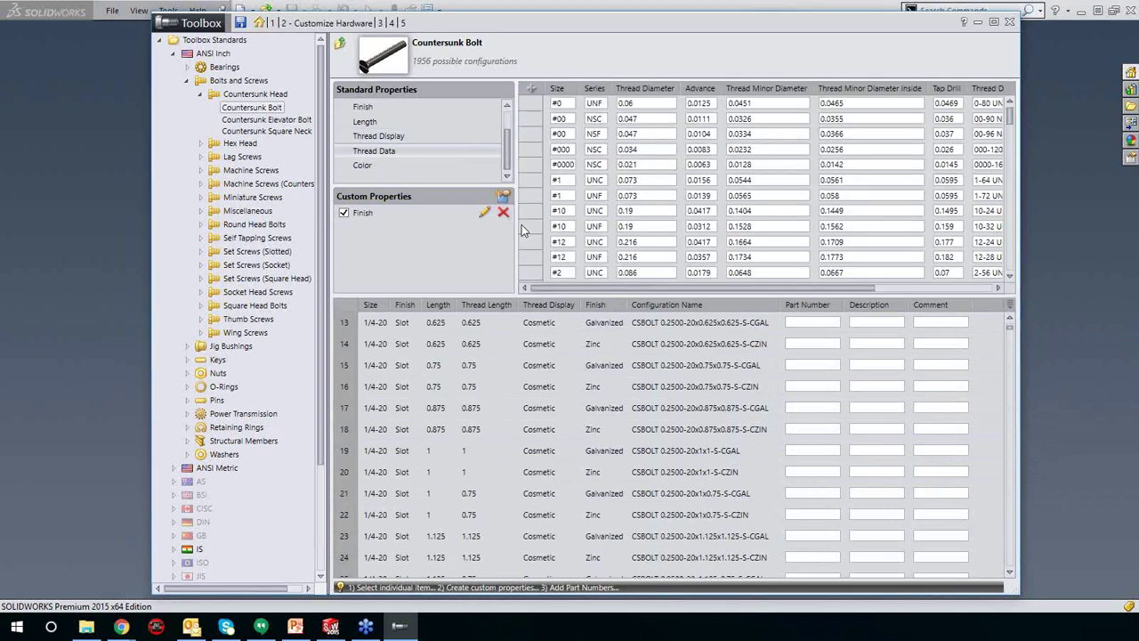
click(365, 166)
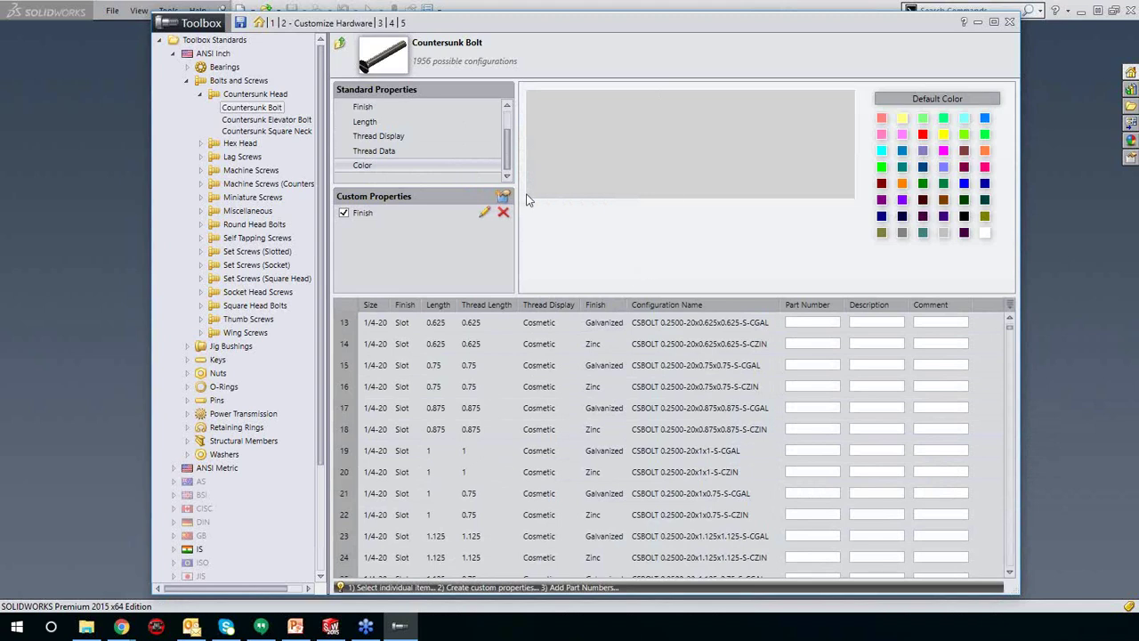
drag(506, 165, 506, 122)
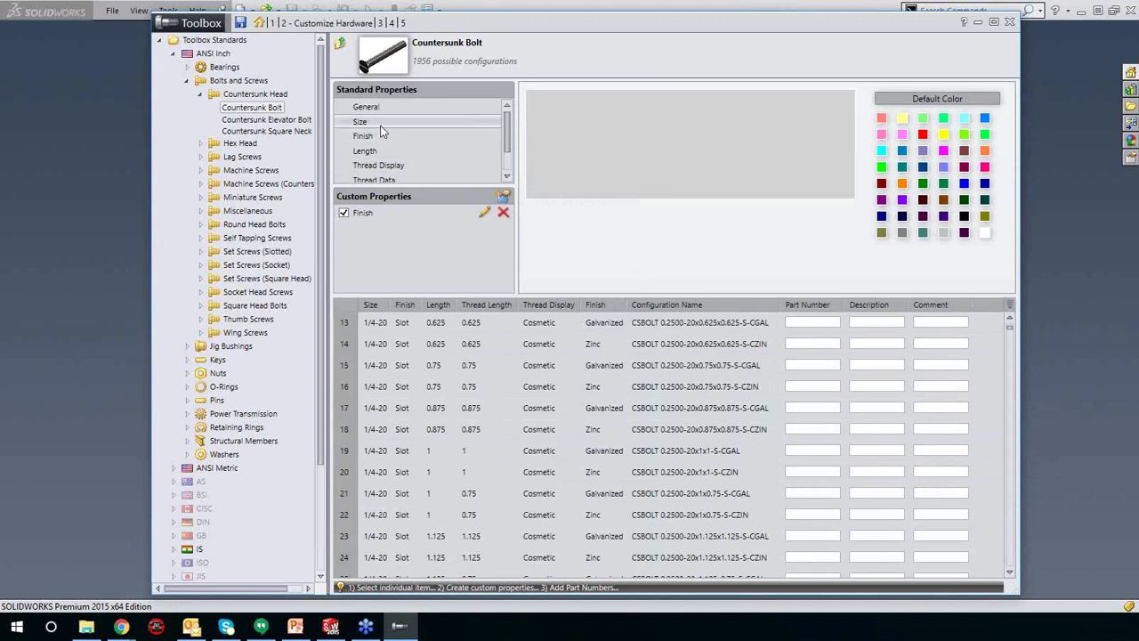
Step: Review the Countersunk Bolt's Size table and the Add New Size form, closing the form without adding a size
click(381, 126)
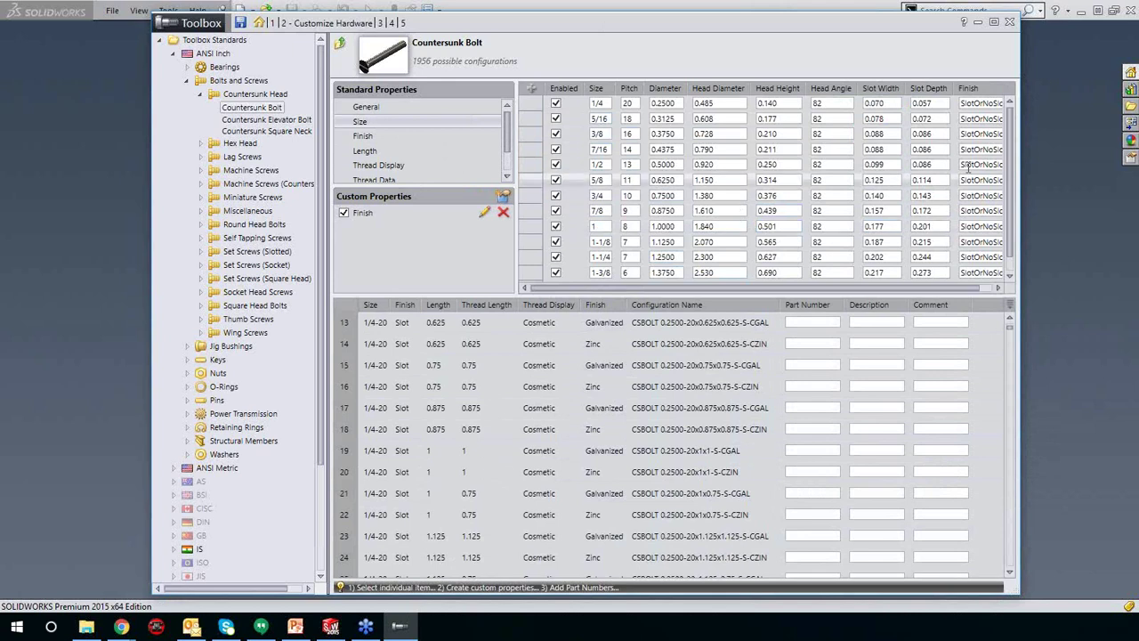
drag(1011, 124, 1011, 191)
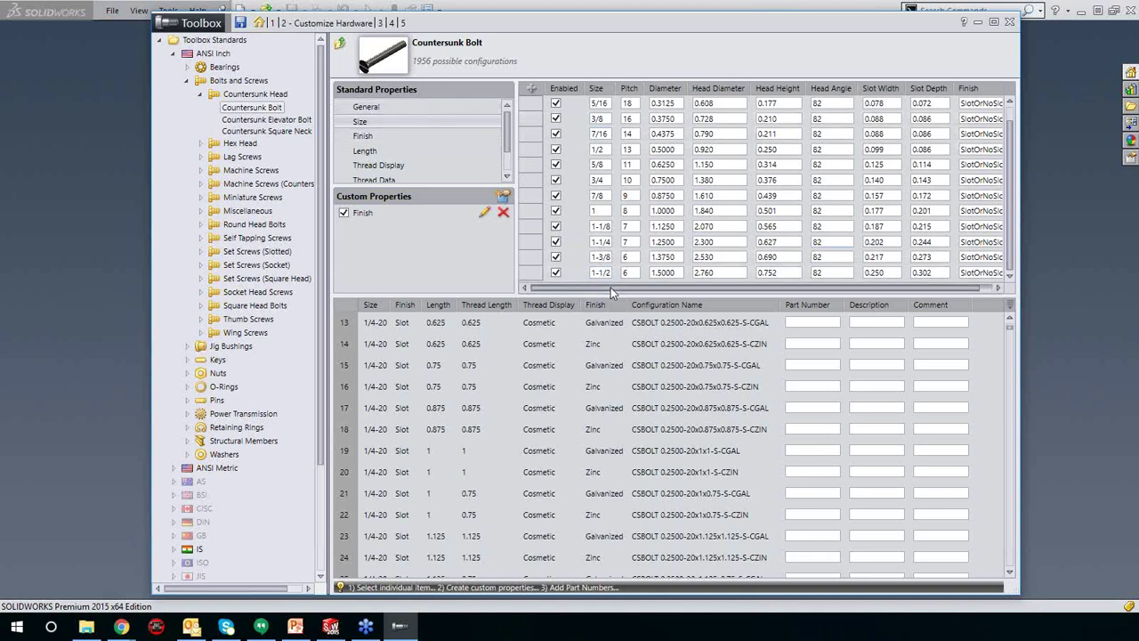
click(531, 90)
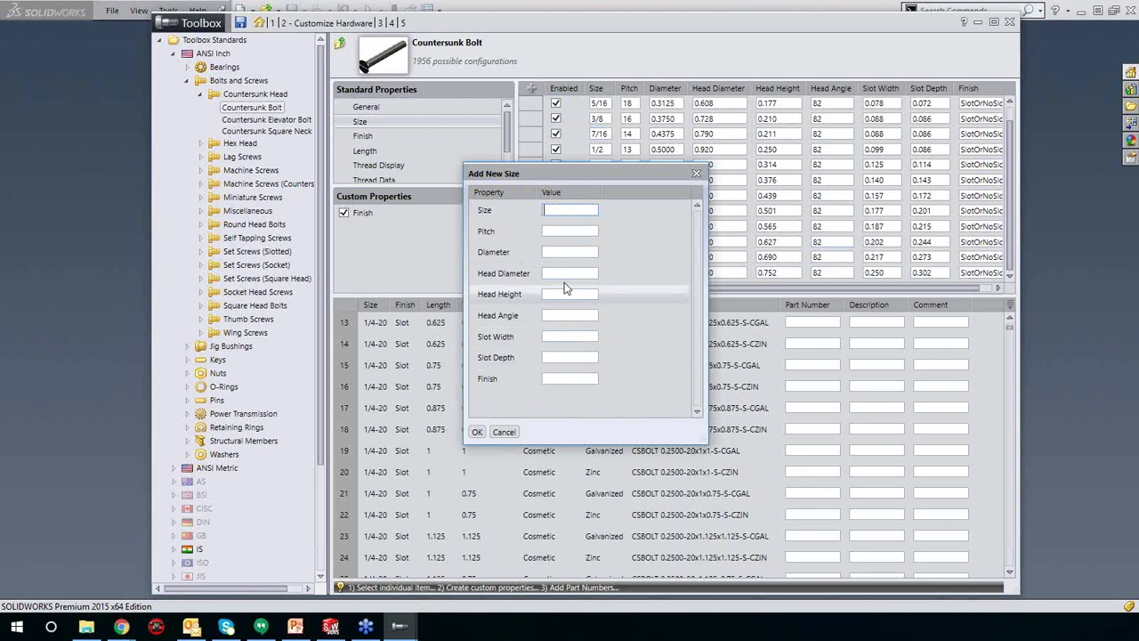
click(503, 432)
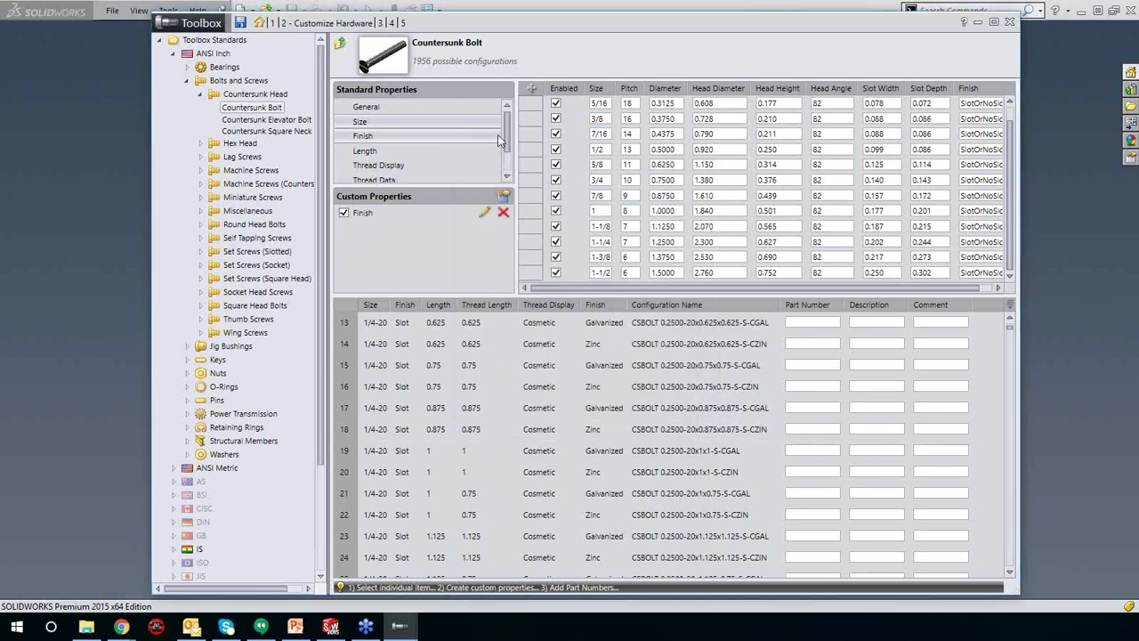
Step: Examine the form for adding a Thread Data row to the Countersunk Bolt, and close it without adding one
scroll(499, 147, down, 1)
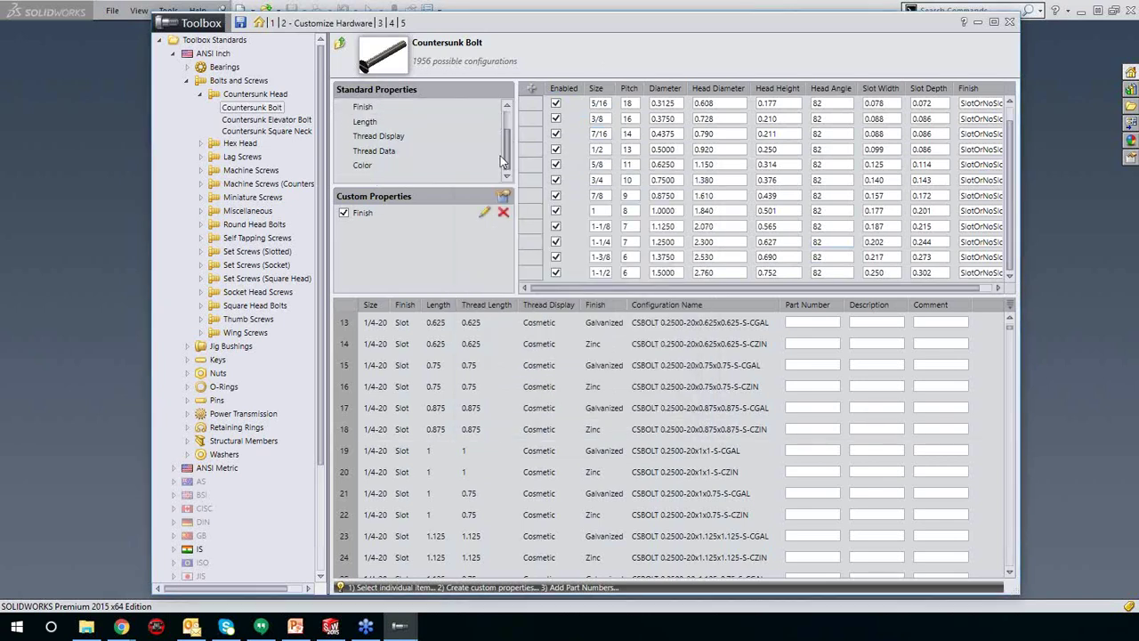
click(360, 151)
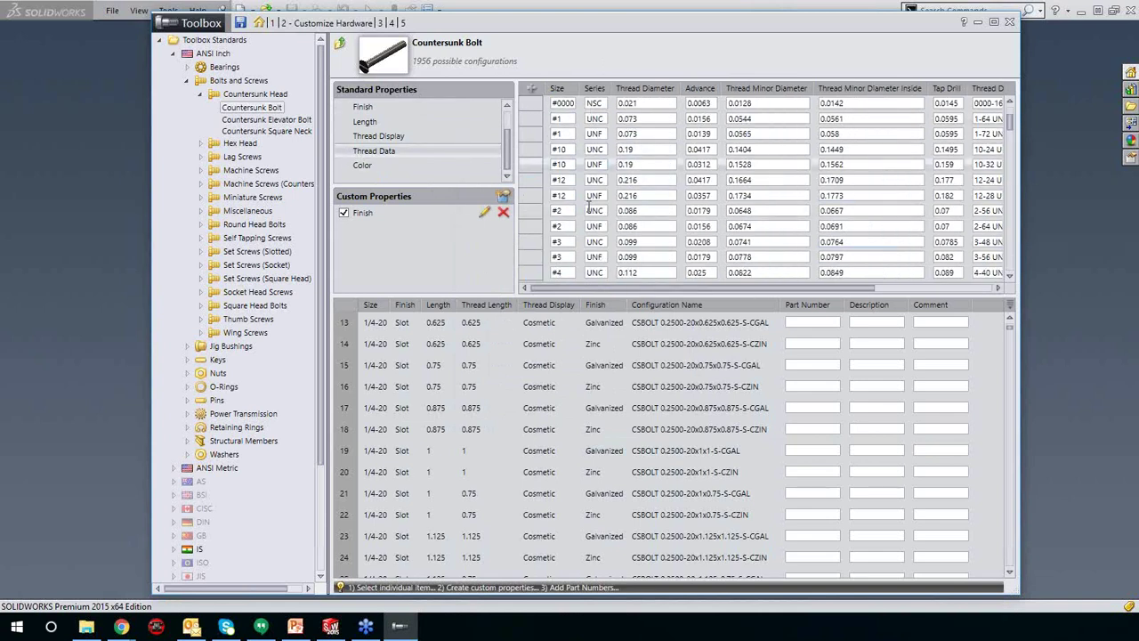
click(530, 89)
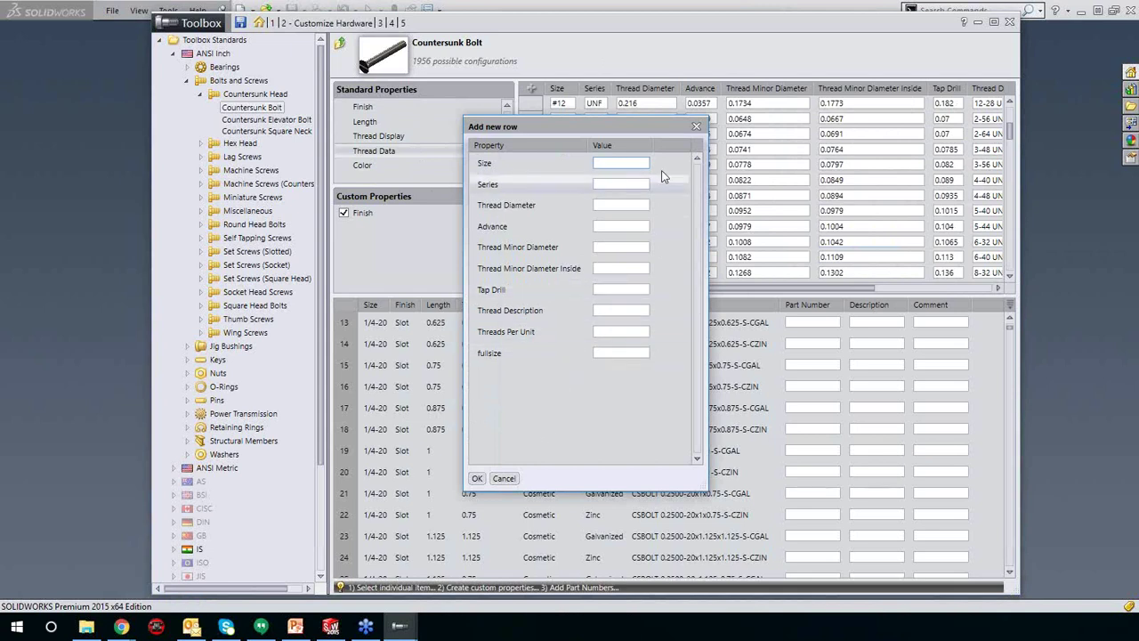
click(696, 127)
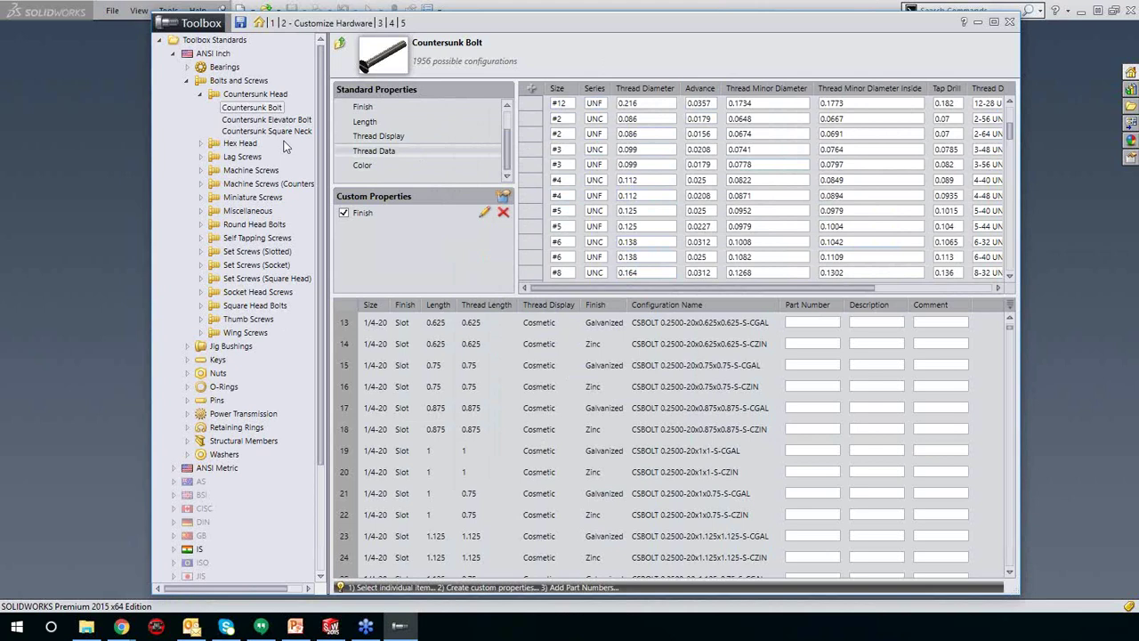
Step: Collapse the Bolts and Screws category and browse the ANSI Inch O-Rings down to O-ring (AS568)
click(195, 84)
click(187, 81)
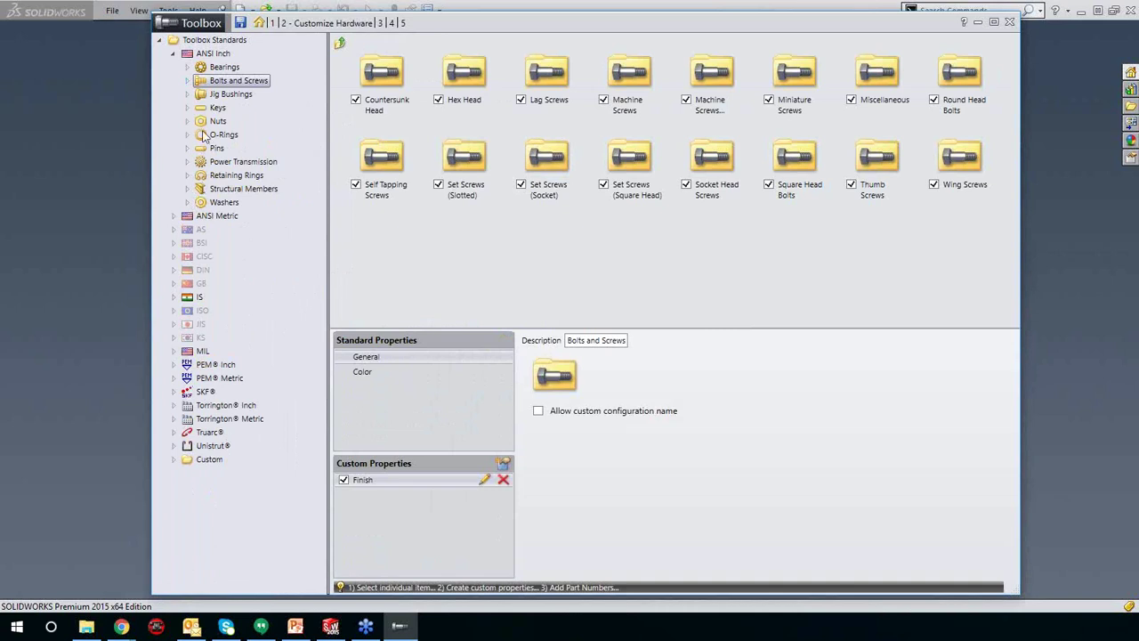
double_click(213, 137)
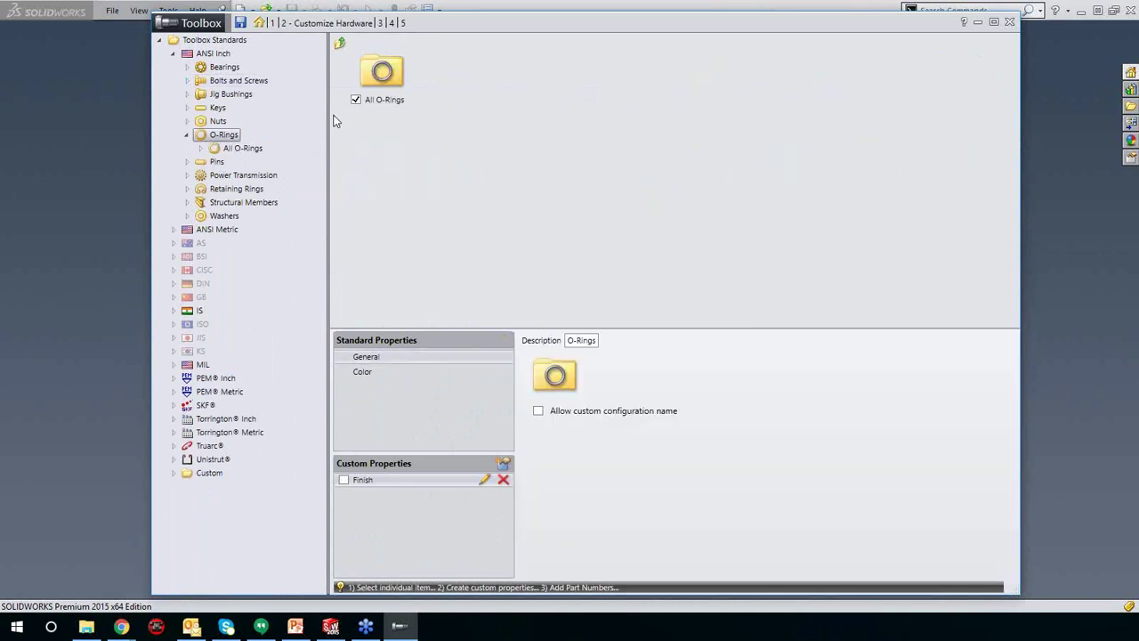
double_click(214, 149)
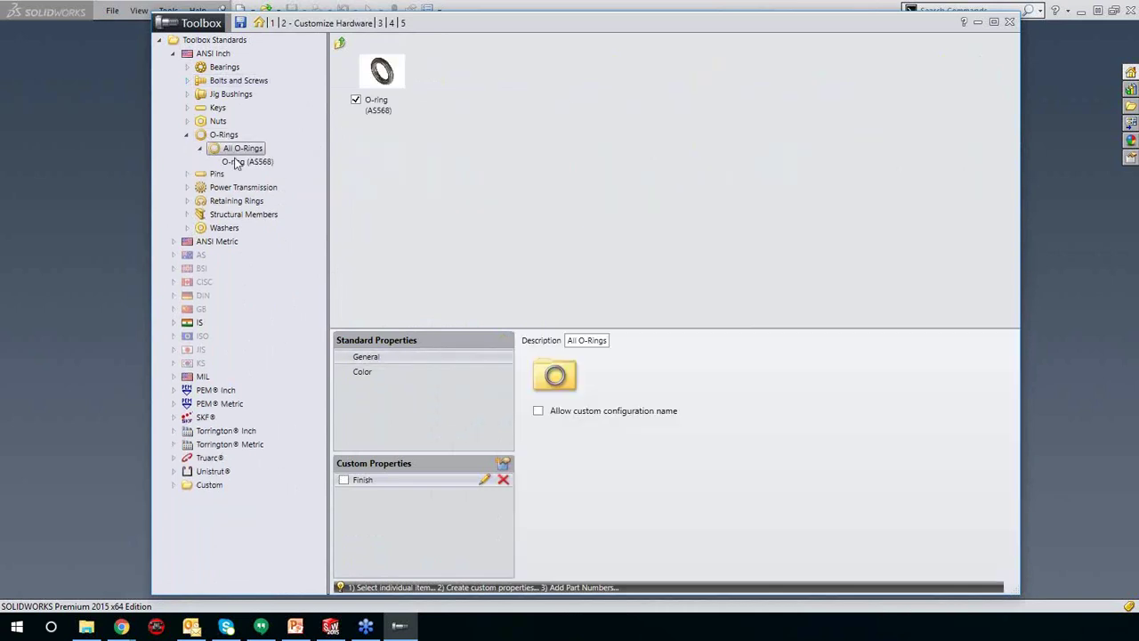
click(244, 161)
Step: Inspect the external retaining ring Basic-NA1-ANSI B27.1 under Retaining Rings, and collapse the ANSI Inch standard
double_click(236, 200)
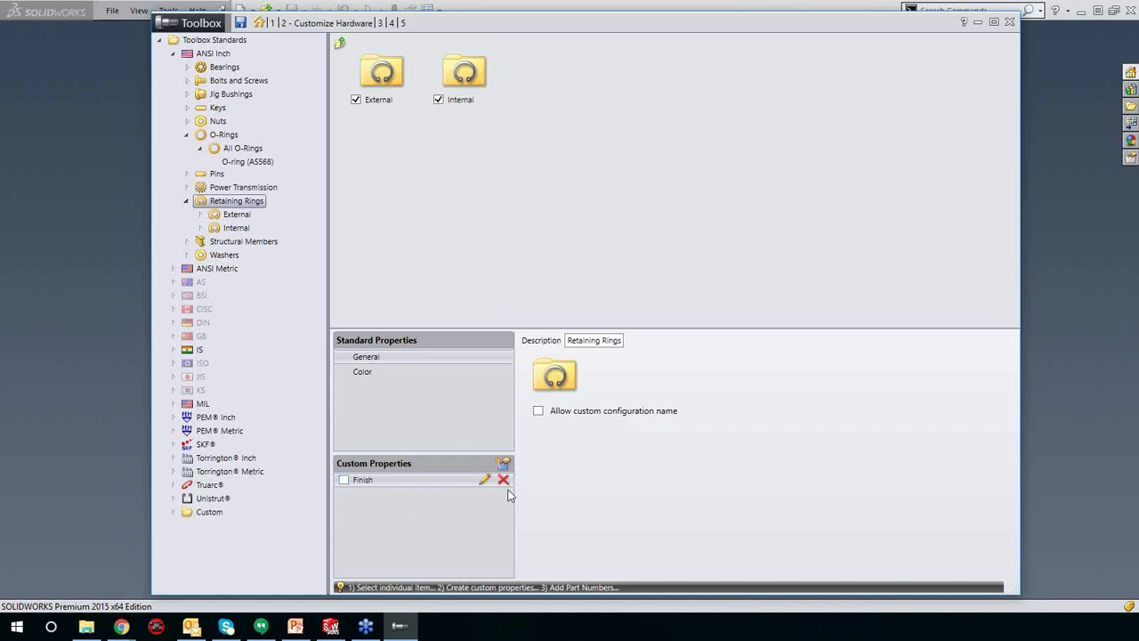
double_click(415, 108)
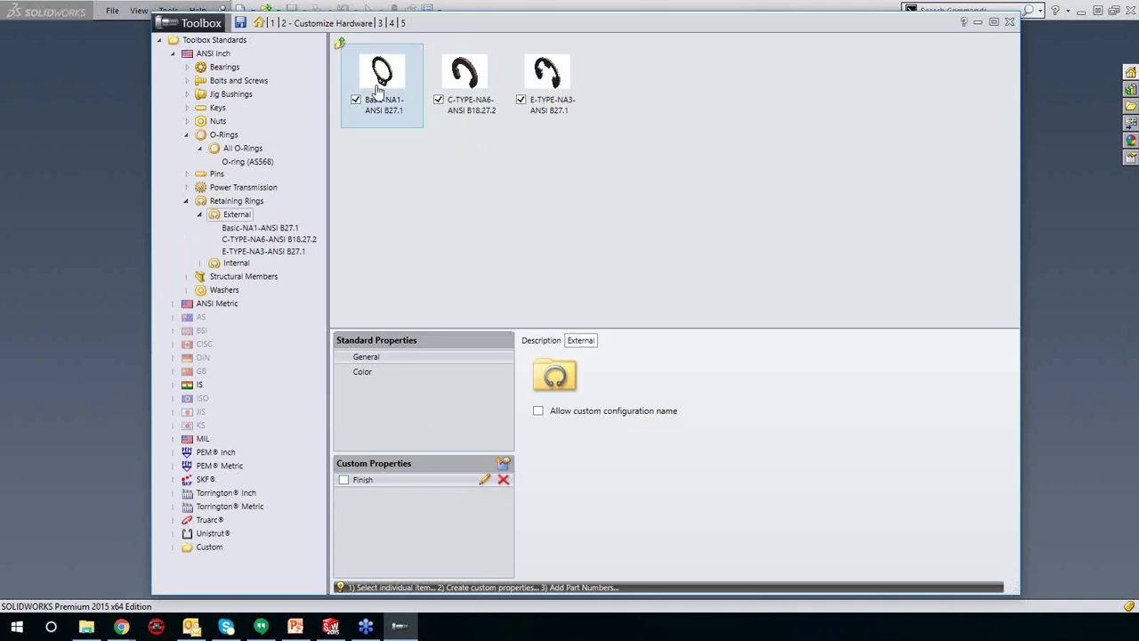
double_click(381, 72)
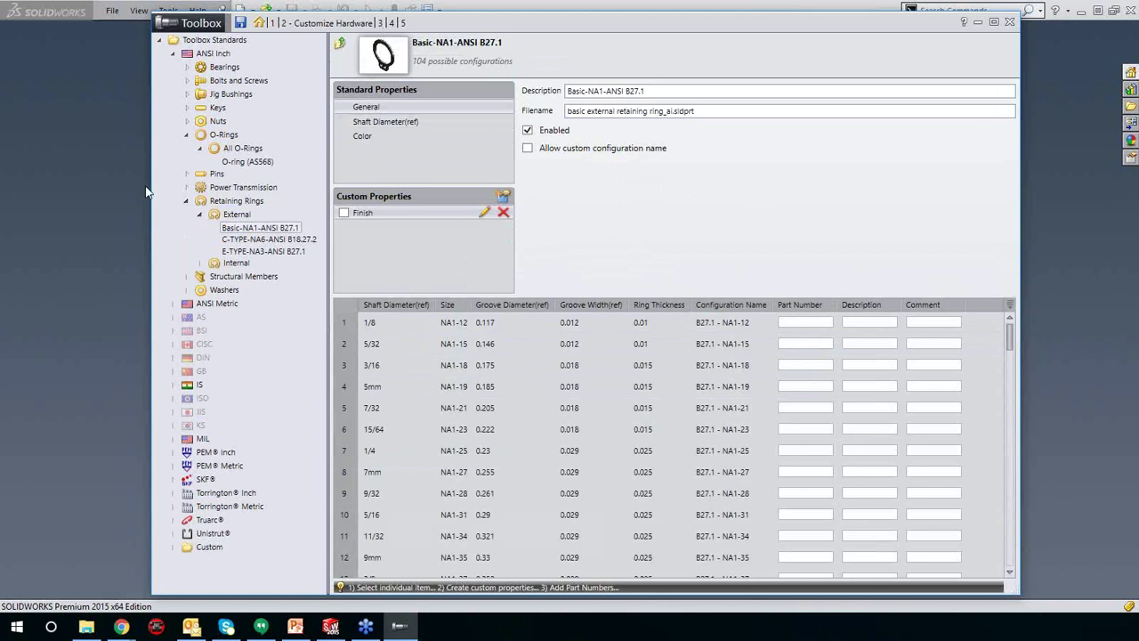
click(188, 201)
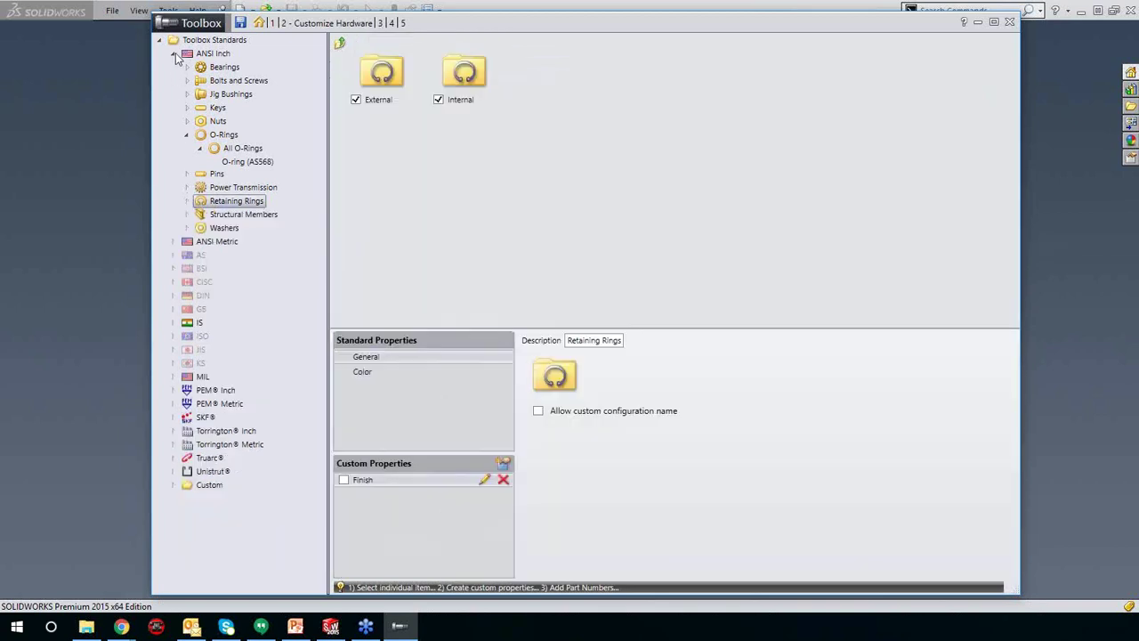
click(174, 53)
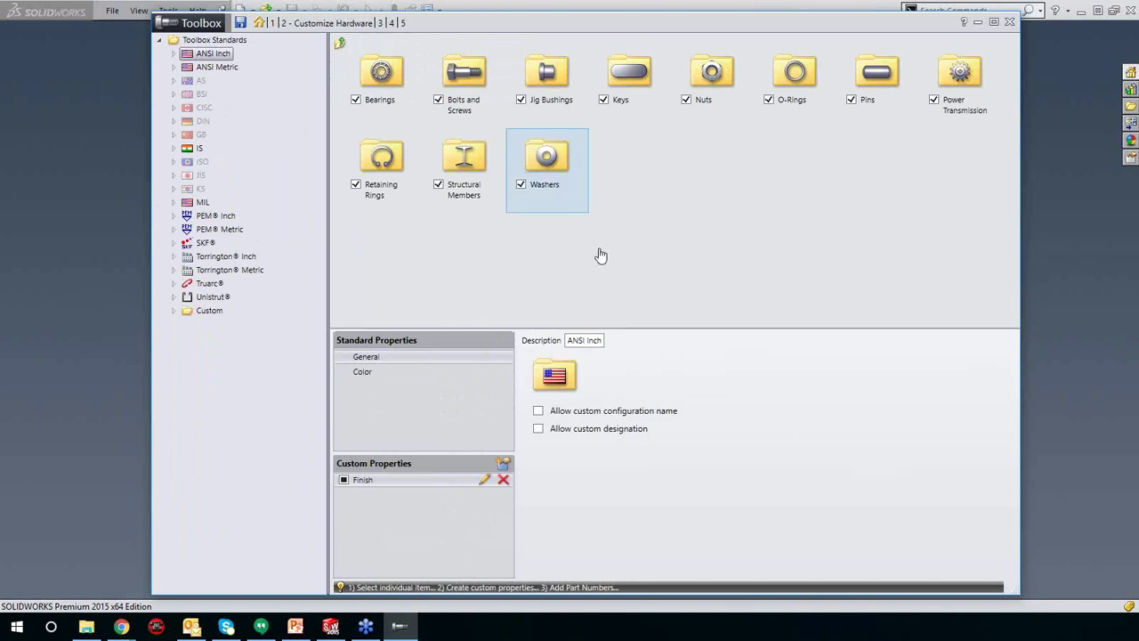
Step: Try the alternative part-creation file options in User Settings, and set Files back to Create Configurations
click(380, 24)
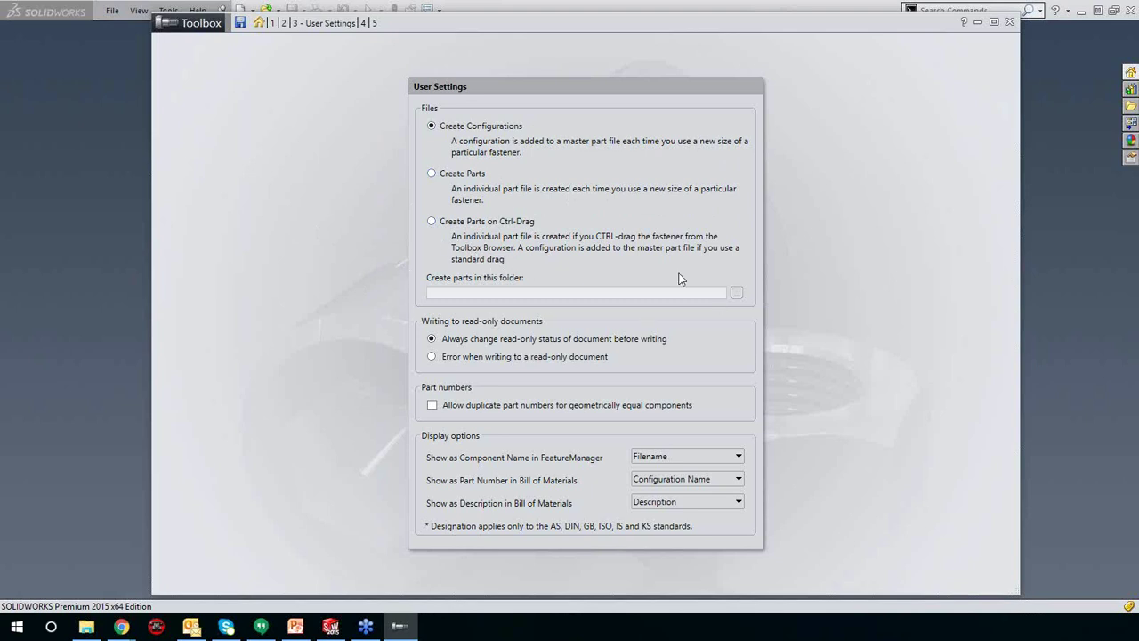
click(431, 175)
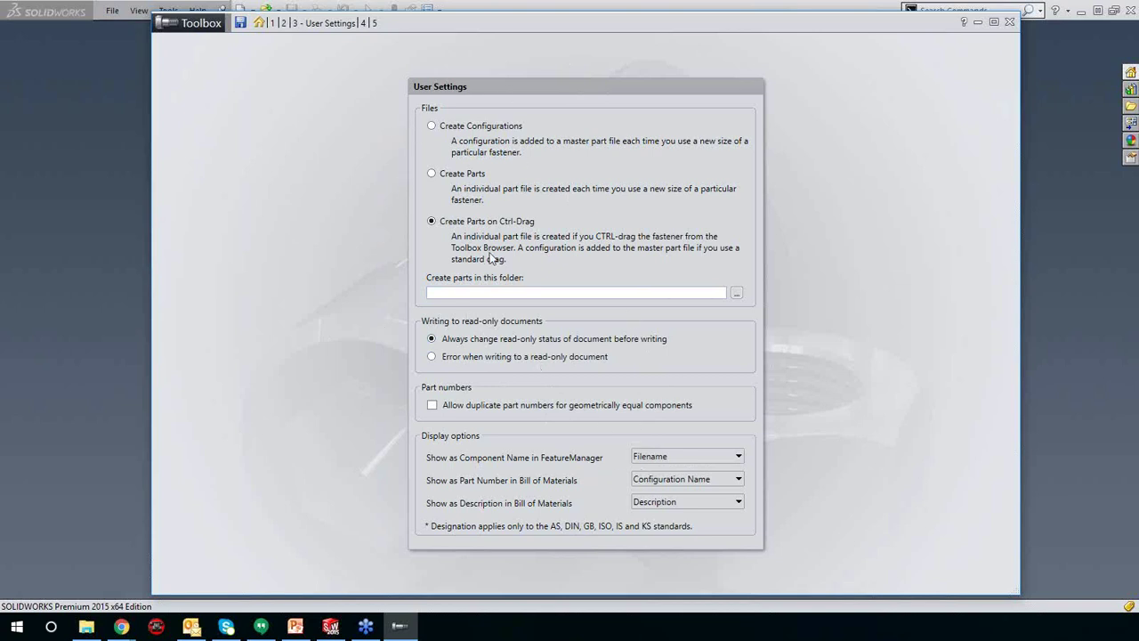
click(432, 127)
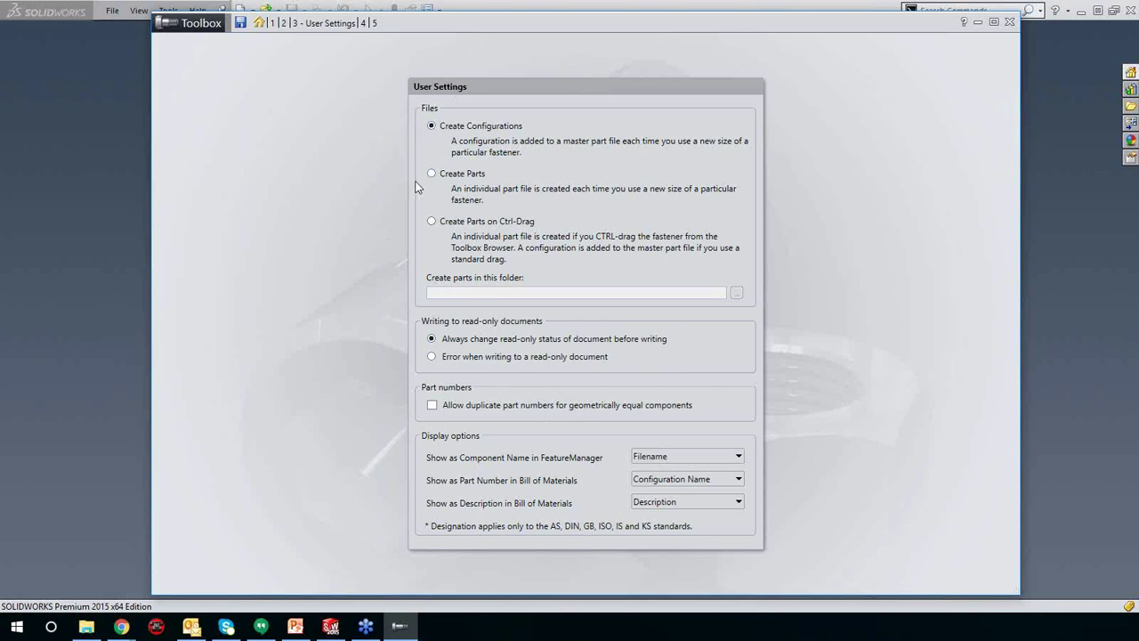
Step: Open the Toolbox Permissions settings
click(363, 24)
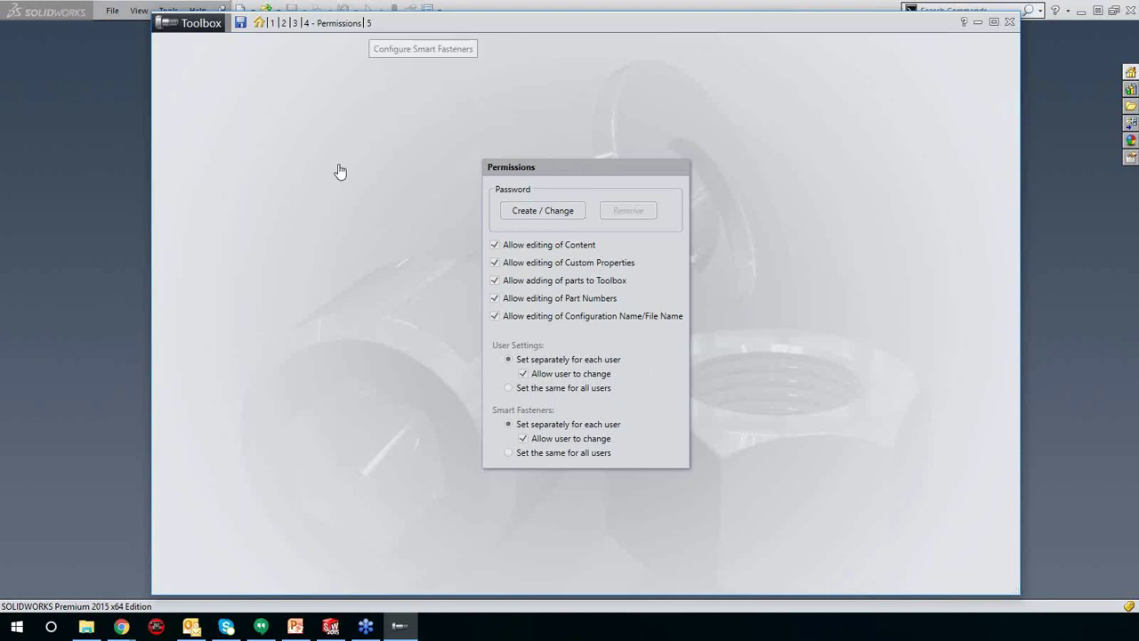
Step: Open the Smart Fasteners settings, then save the Toolbox configuration and accept the system options
click(369, 25)
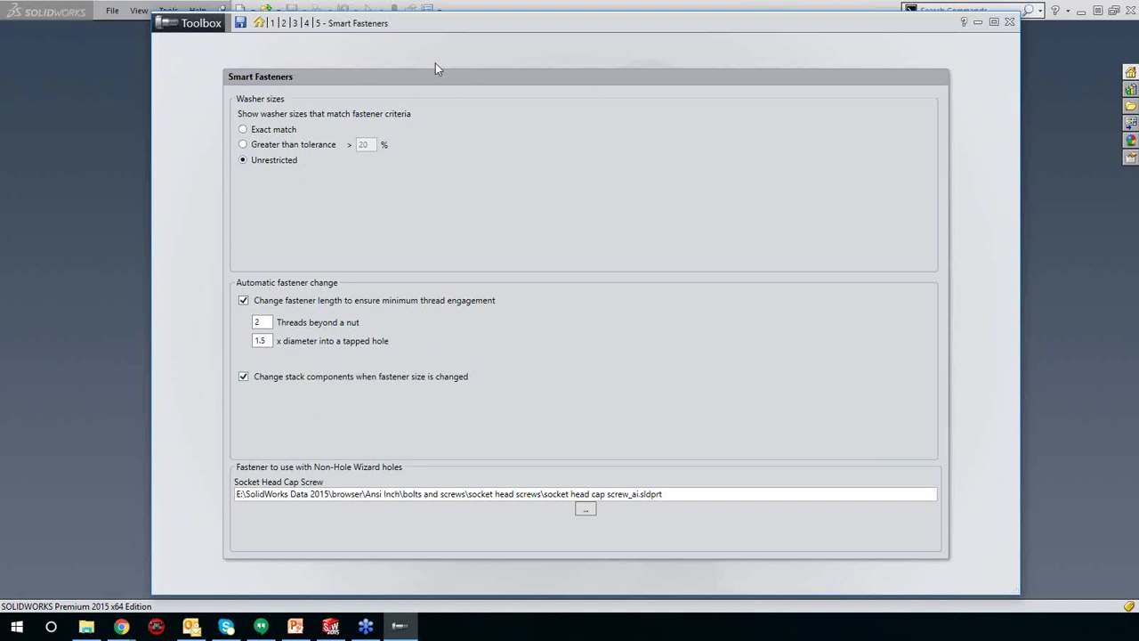
click(240, 26)
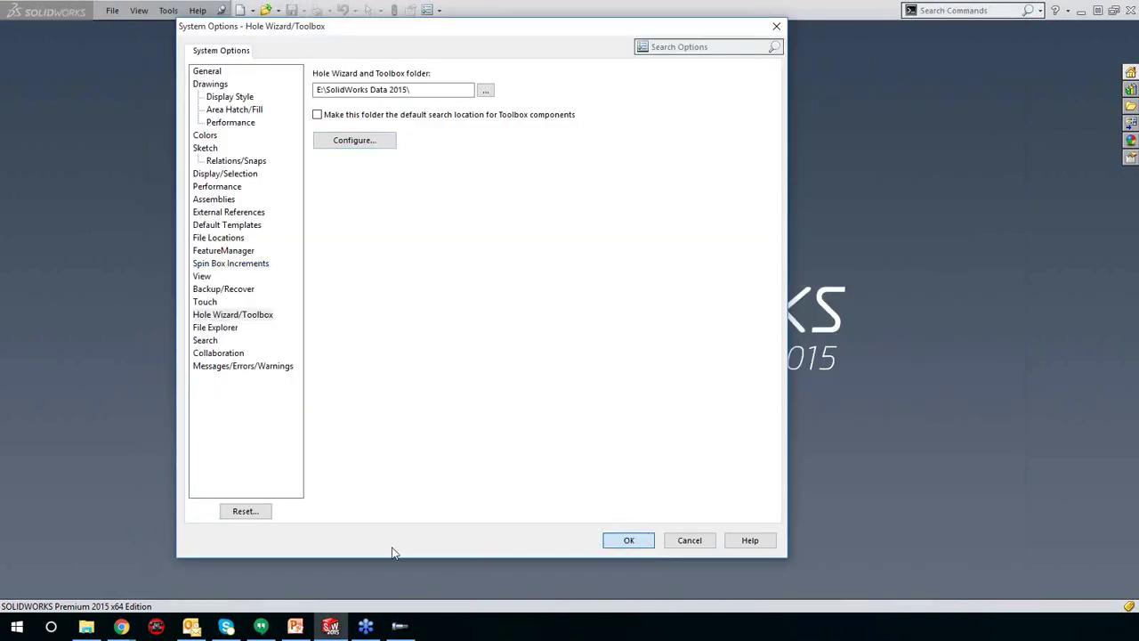
click(629, 541)
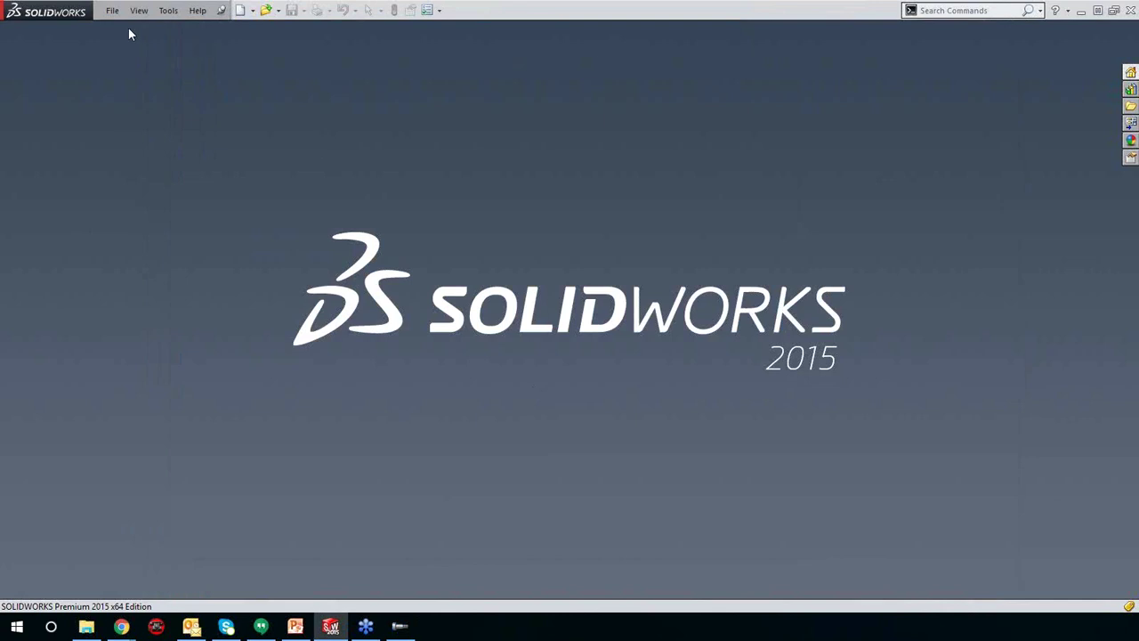
Step: Create a new assembly without inserting an existing component
click(112, 10)
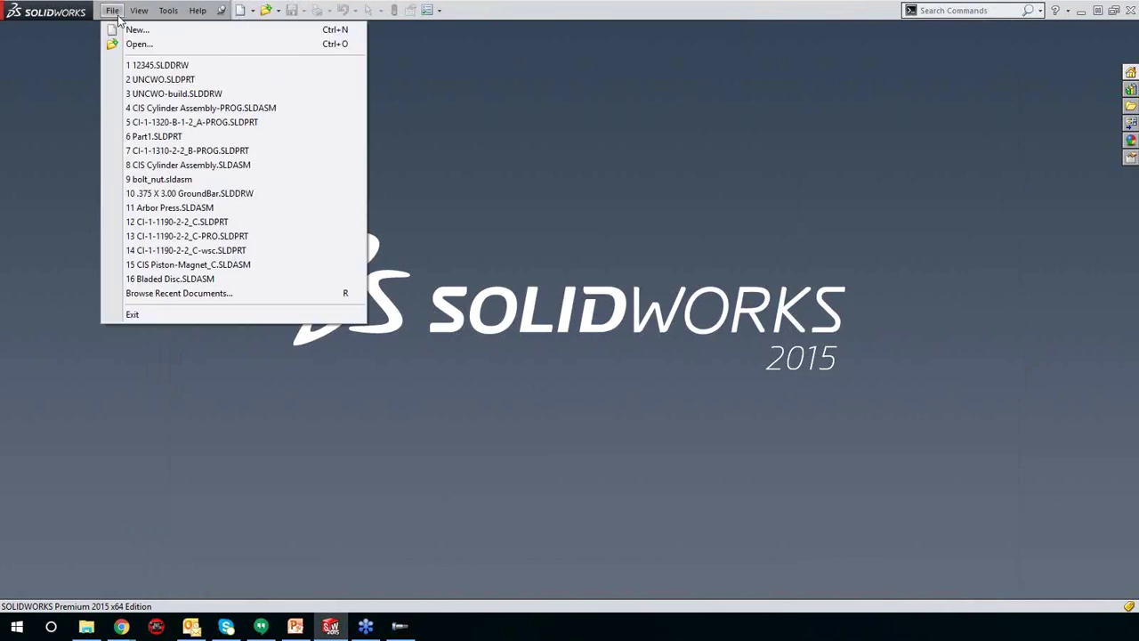
click(138, 30)
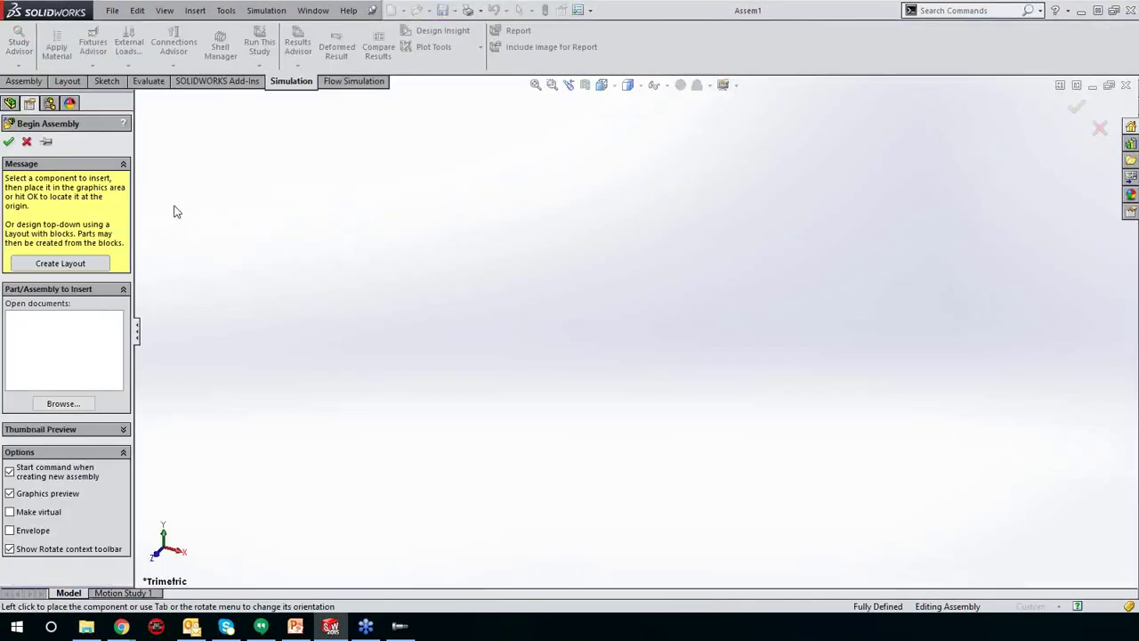
click(27, 141)
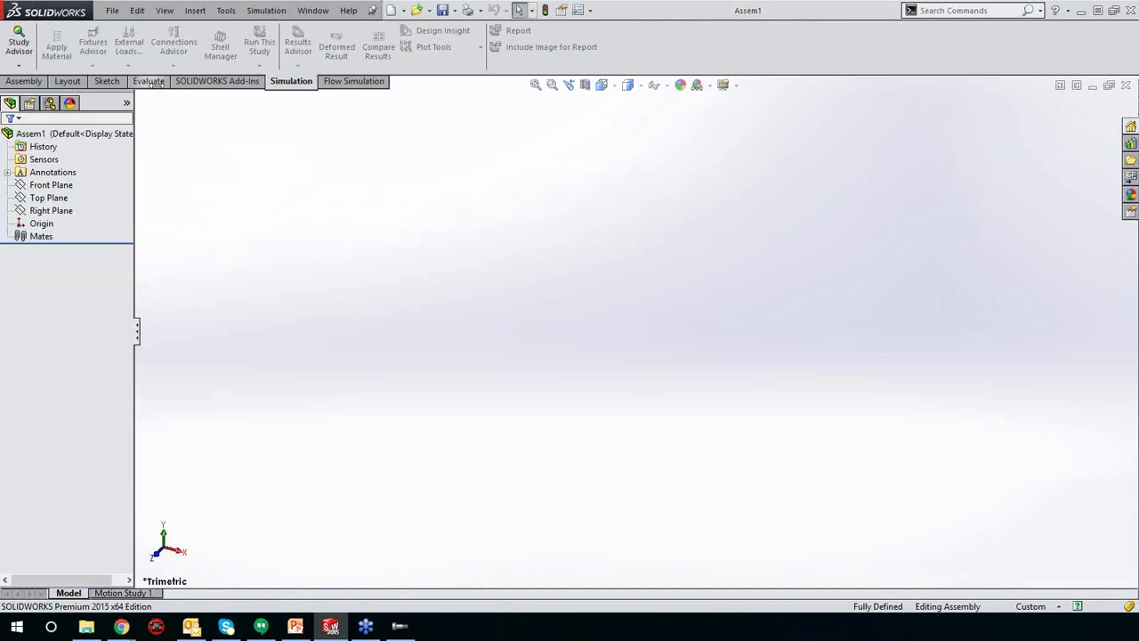
Step: Insert a new part into the assembly, positioned on the Right Plane
click(25, 81)
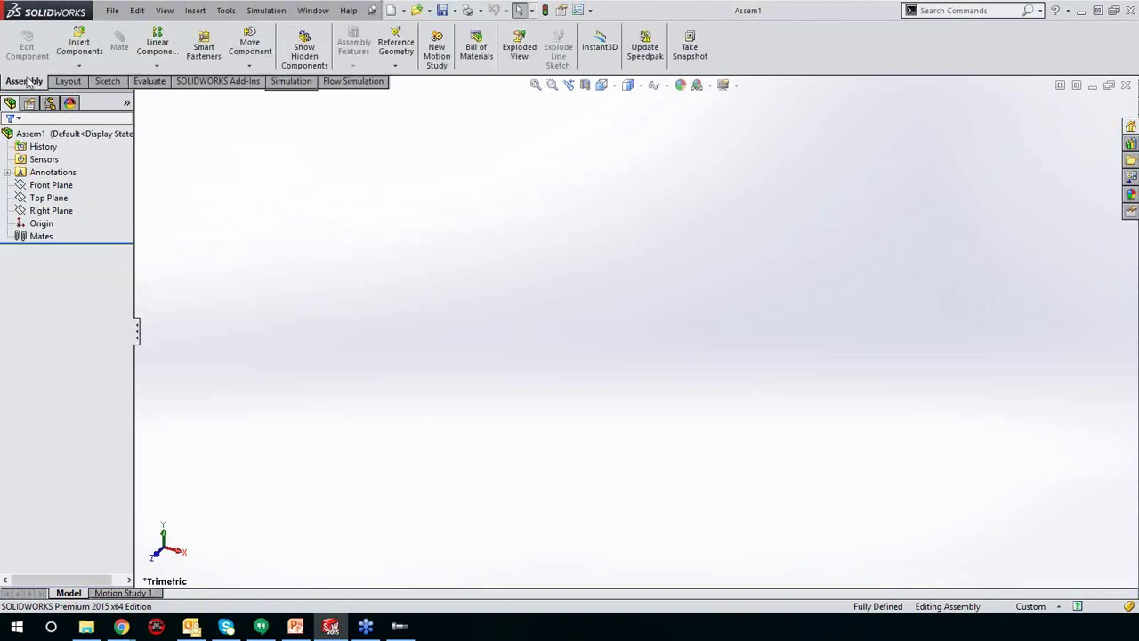
click(89, 68)
click(98, 92)
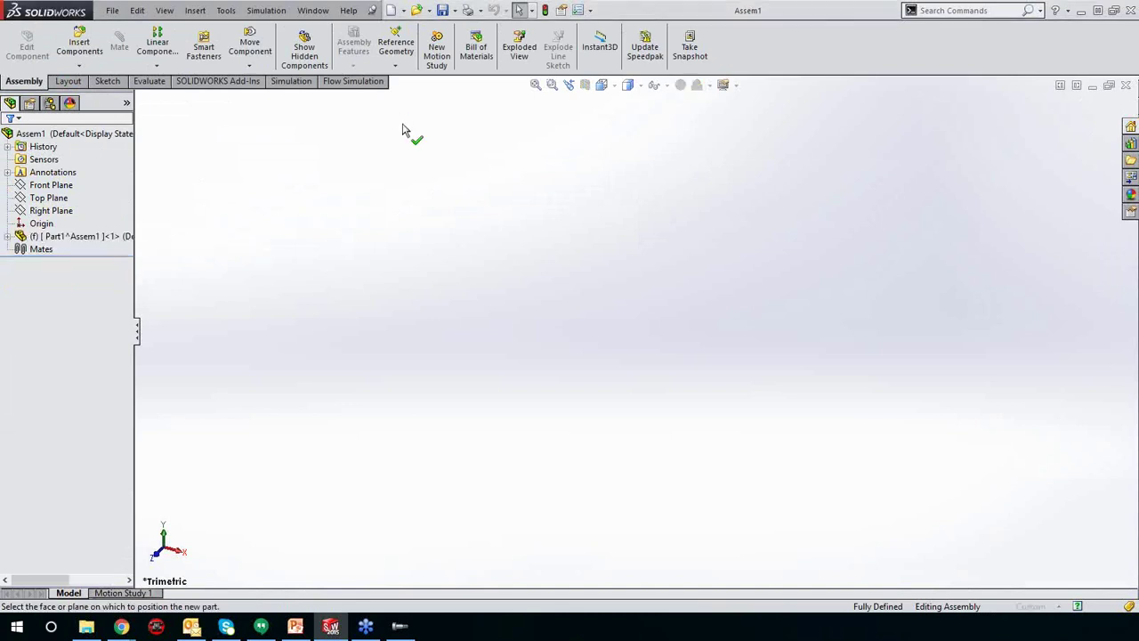
click(61, 212)
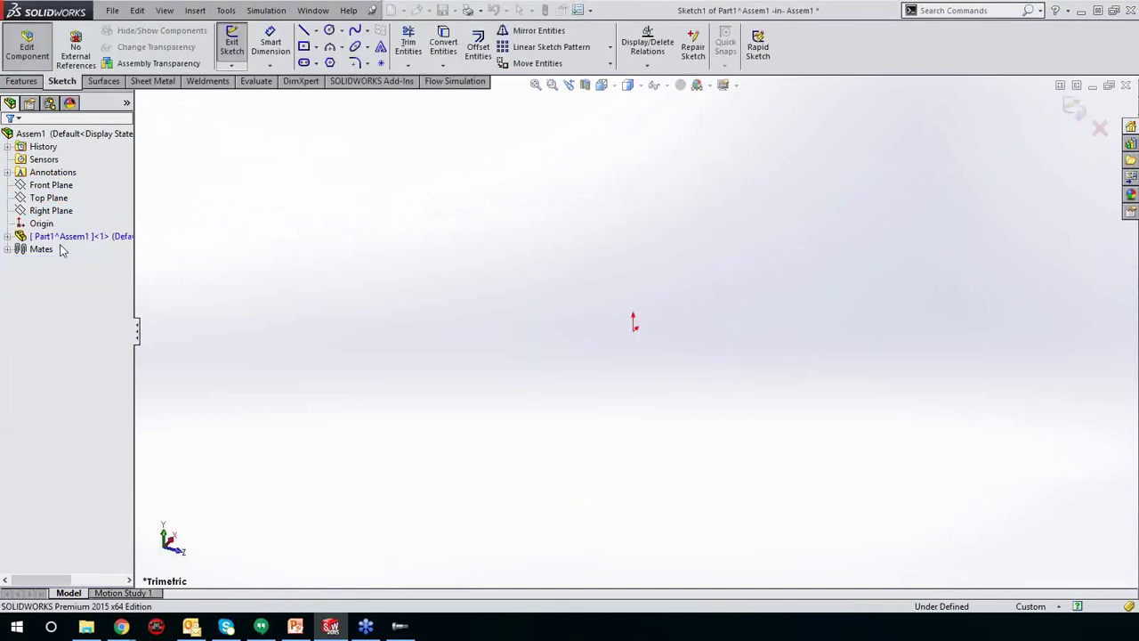
Step: Sketch a center rectangle about 127 by 144 mm centred on the origin, and exit the sketch
click(304, 48)
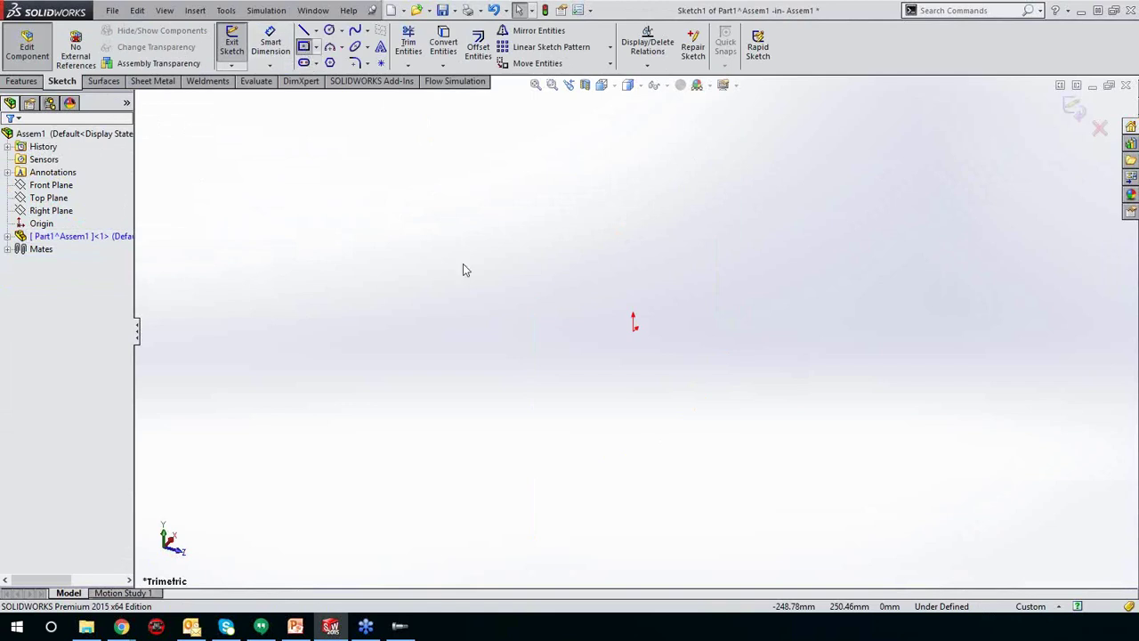
click(633, 331)
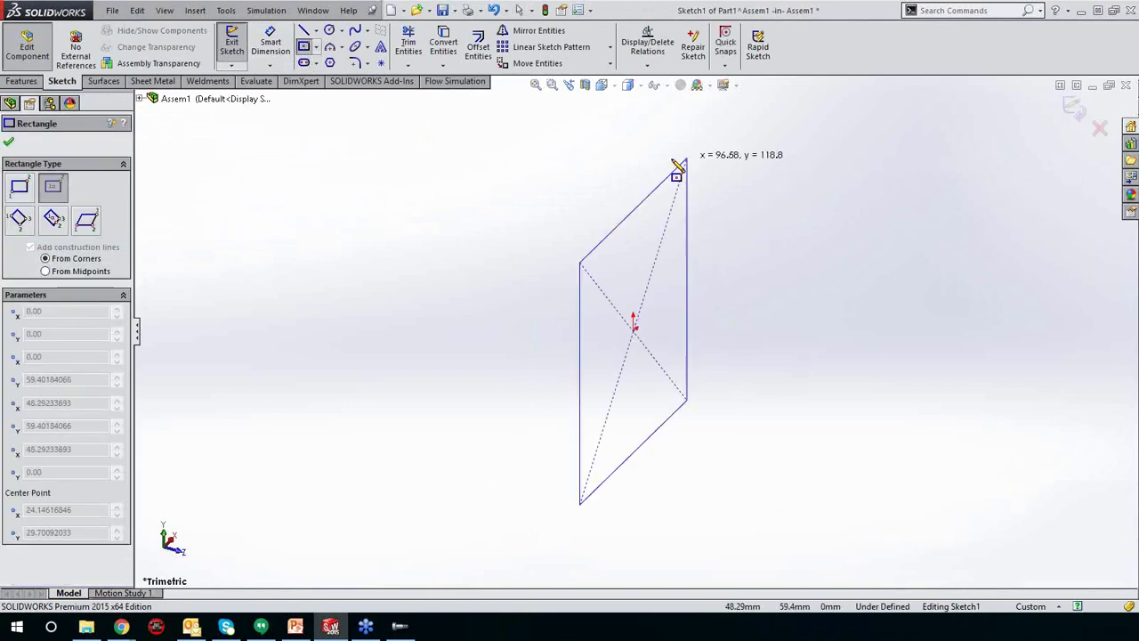
click(703, 117)
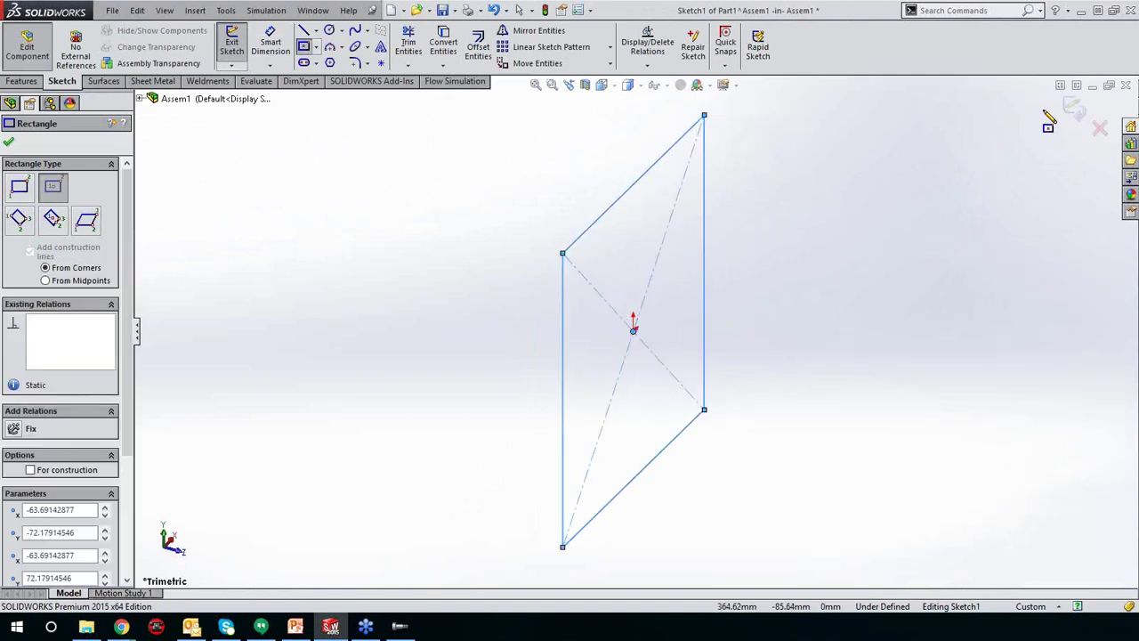
click(1075, 109)
Step: Extrude the rectangle sketch as a blind boss 10 mm deep to form the plate
mouse_move(548, 400)
middle_down()
mouse_move(460, 310)
mouse_move(431, 318)
middle_up()
click(34, 81)
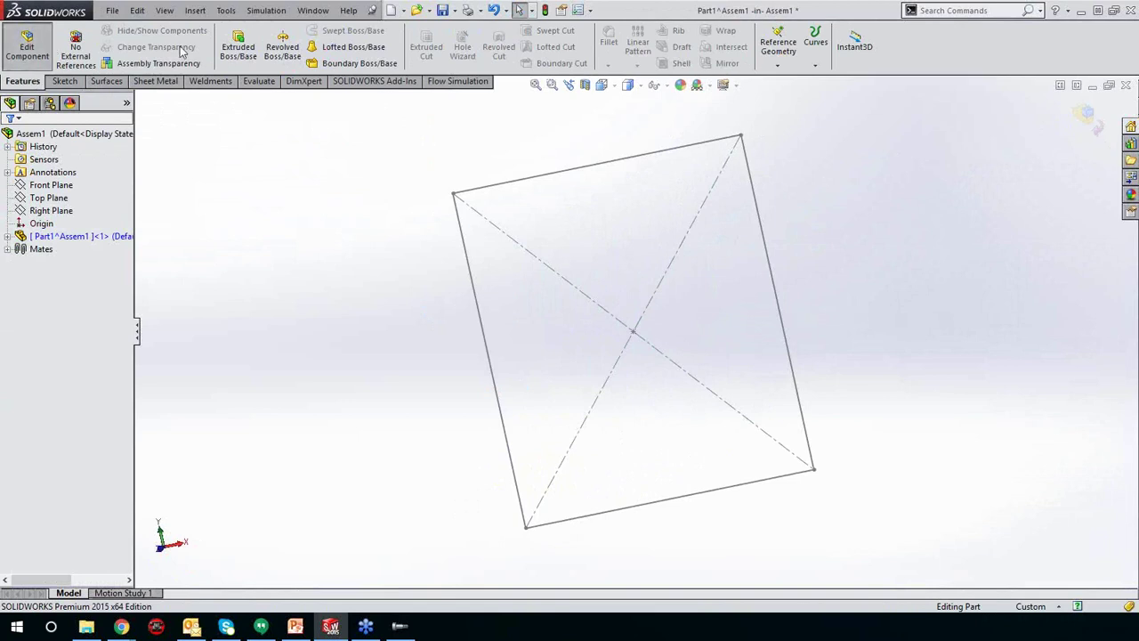
click(238, 46)
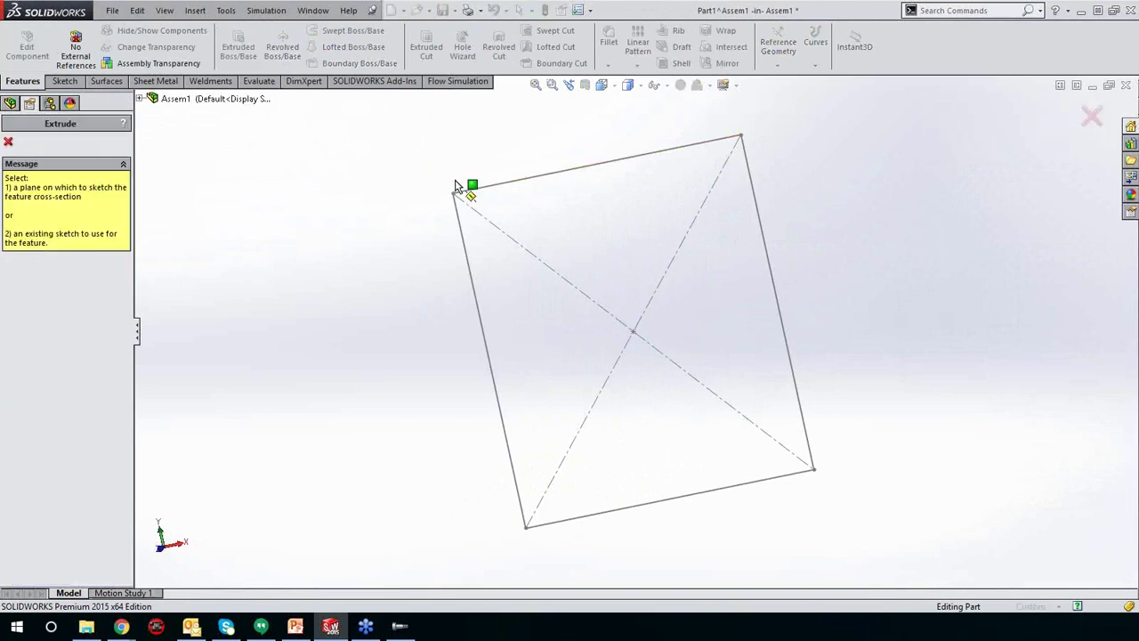
click(473, 282)
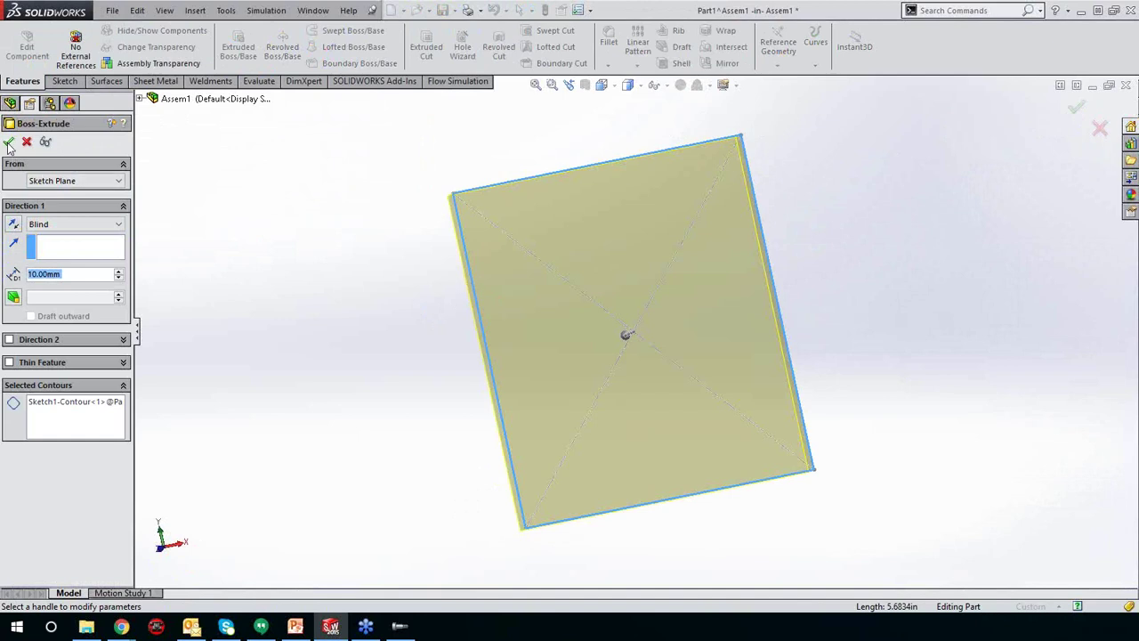
click(8, 141)
Step: Set up a Hole Wizard plain hole in ANSI Inch, Fractional Drill Sizes, size 33/64, Through All
mouse_move(381, 255)
middle_down()
mouse_move(371, 270)
mouse_move(378, 263)
middle_up()
click(462, 44)
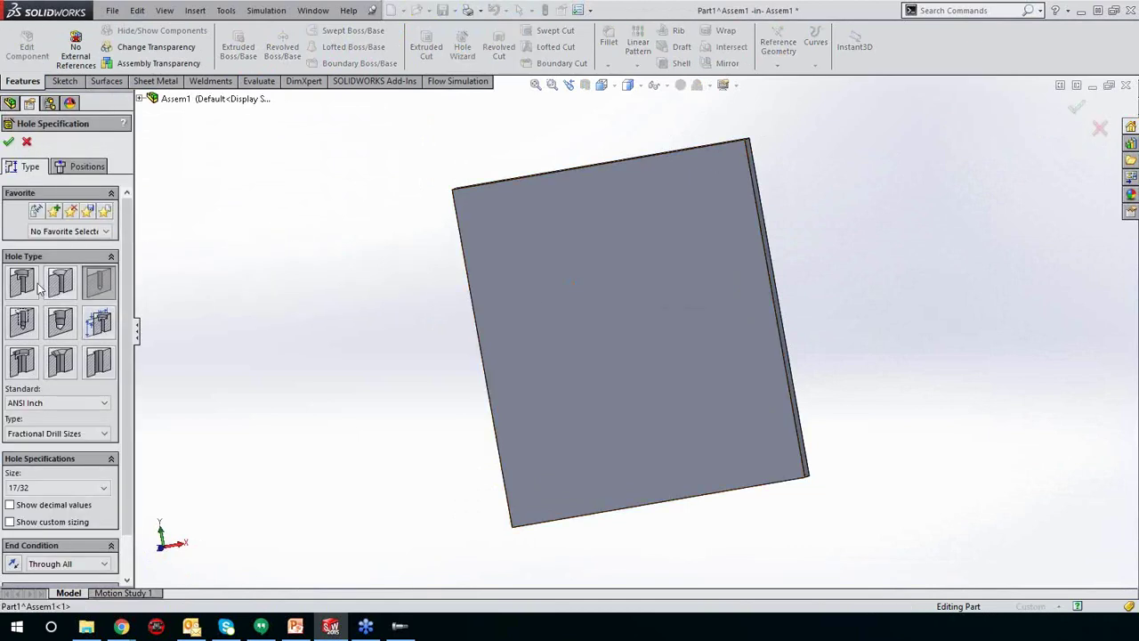
click(100, 285)
click(44, 488)
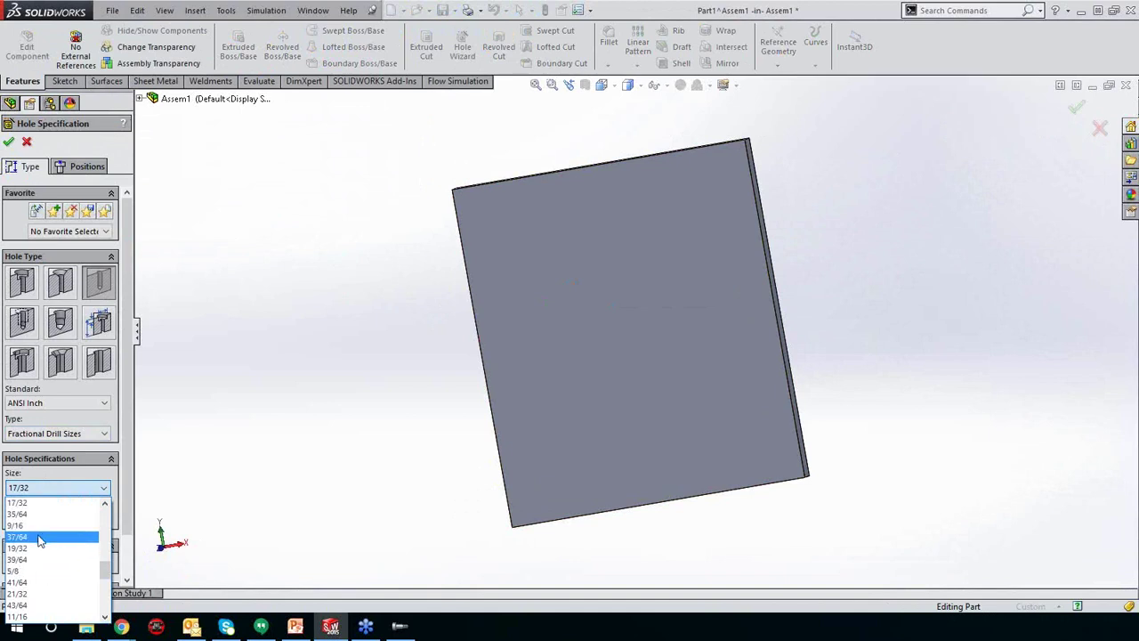
scroll(39, 551, up, 2)
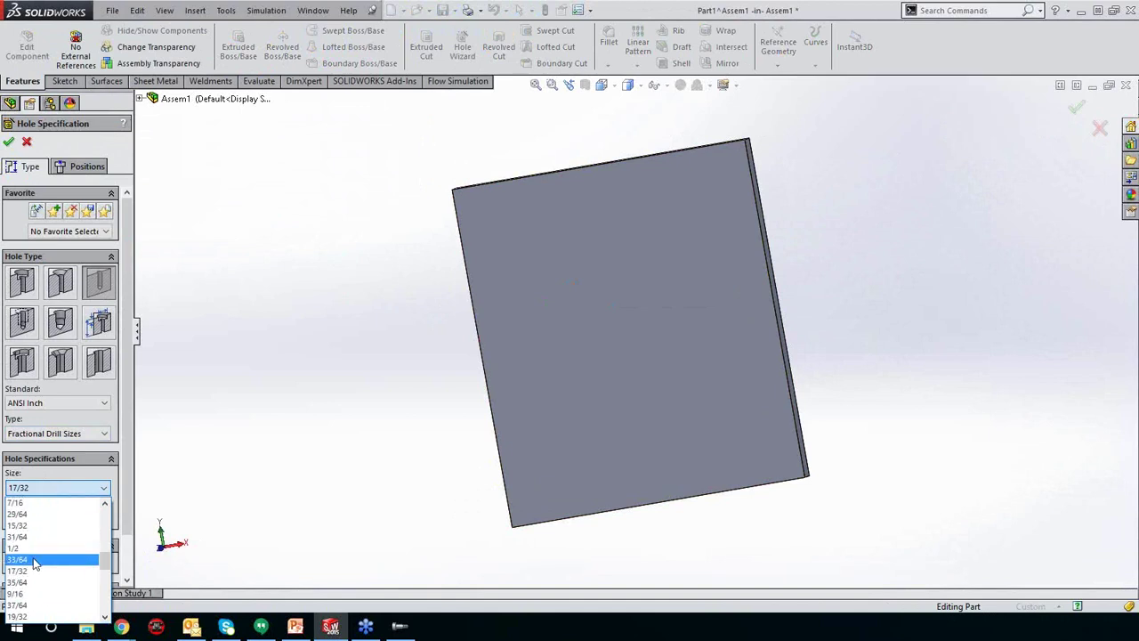
click(36, 561)
Step: Place four holes near the corners of the plate's face using a 3D sketch, and finish the hole feature
click(78, 168)
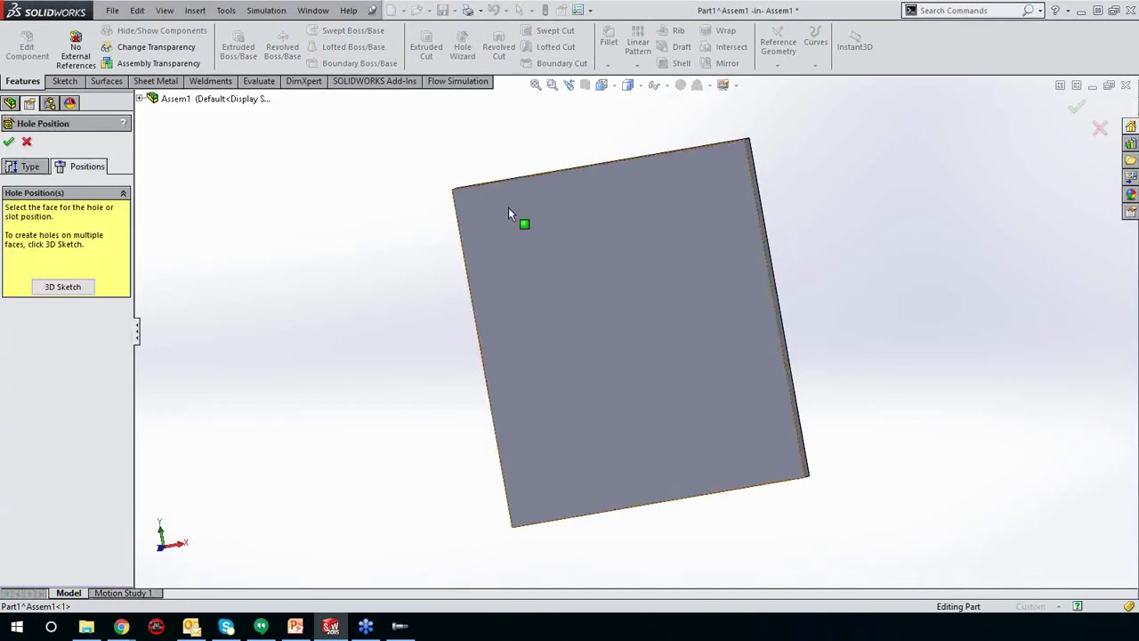
click(75, 286)
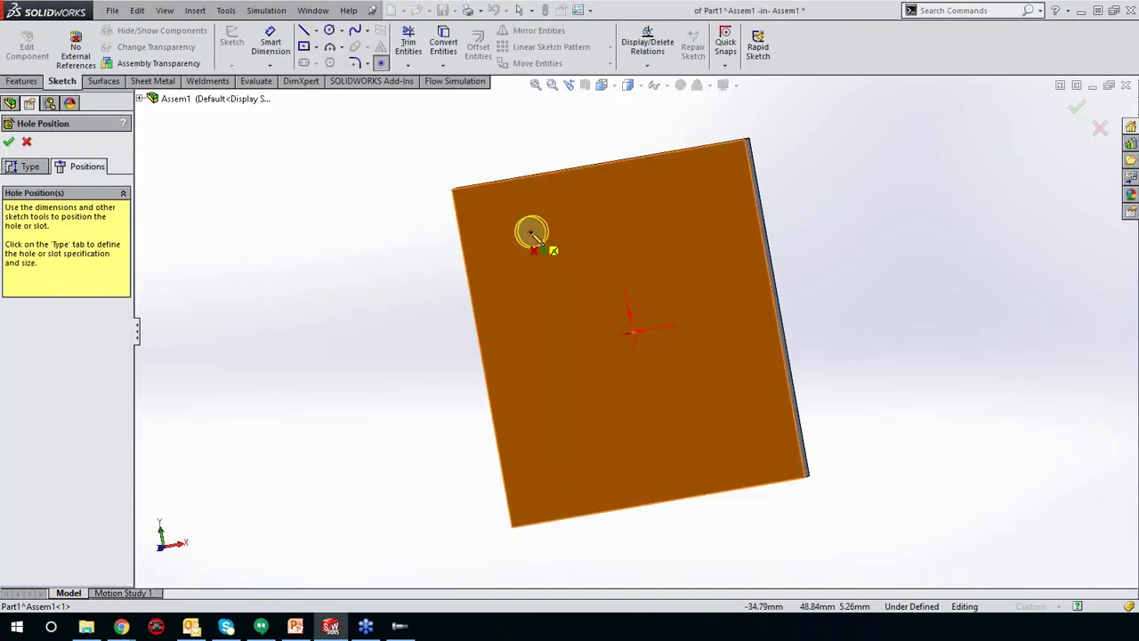
click(531, 232)
click(702, 204)
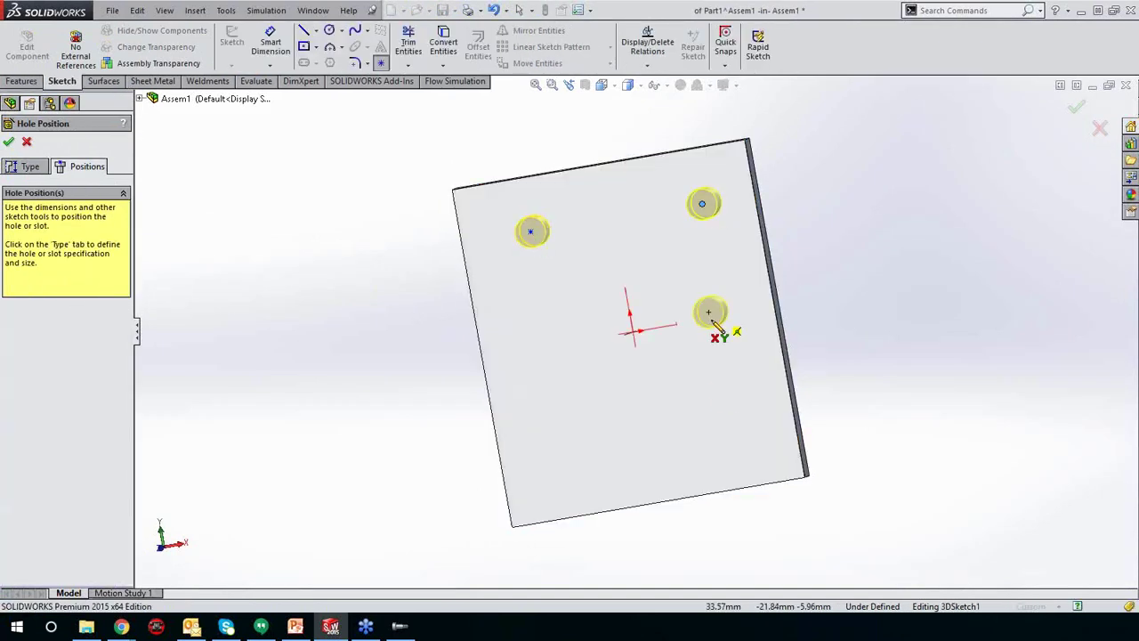
click(735, 385)
click(602, 410)
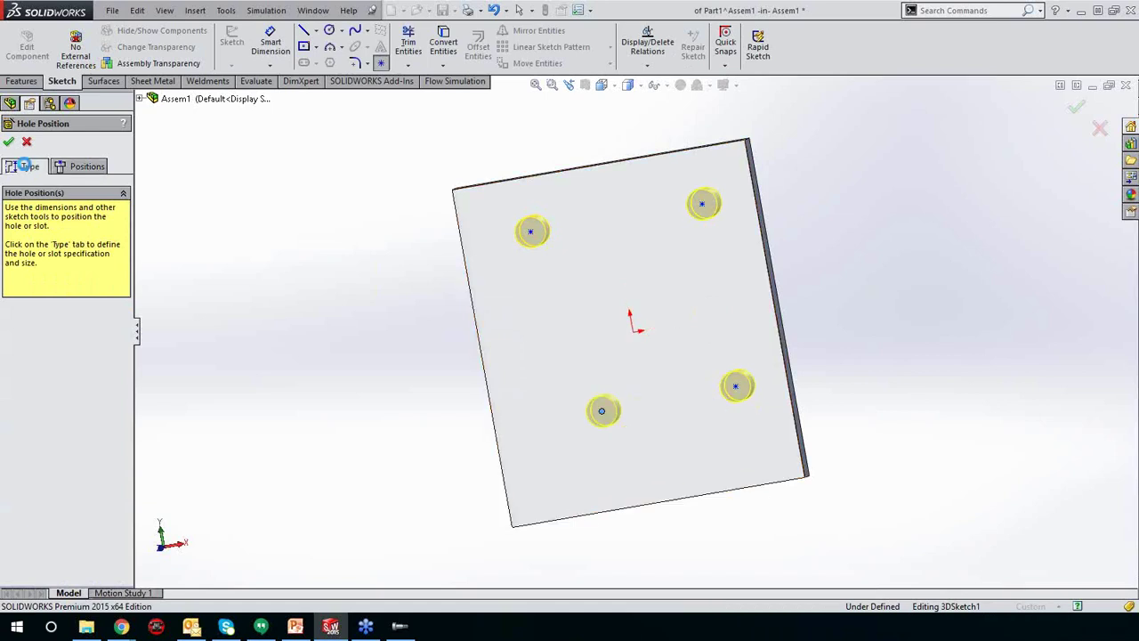
click(25, 167)
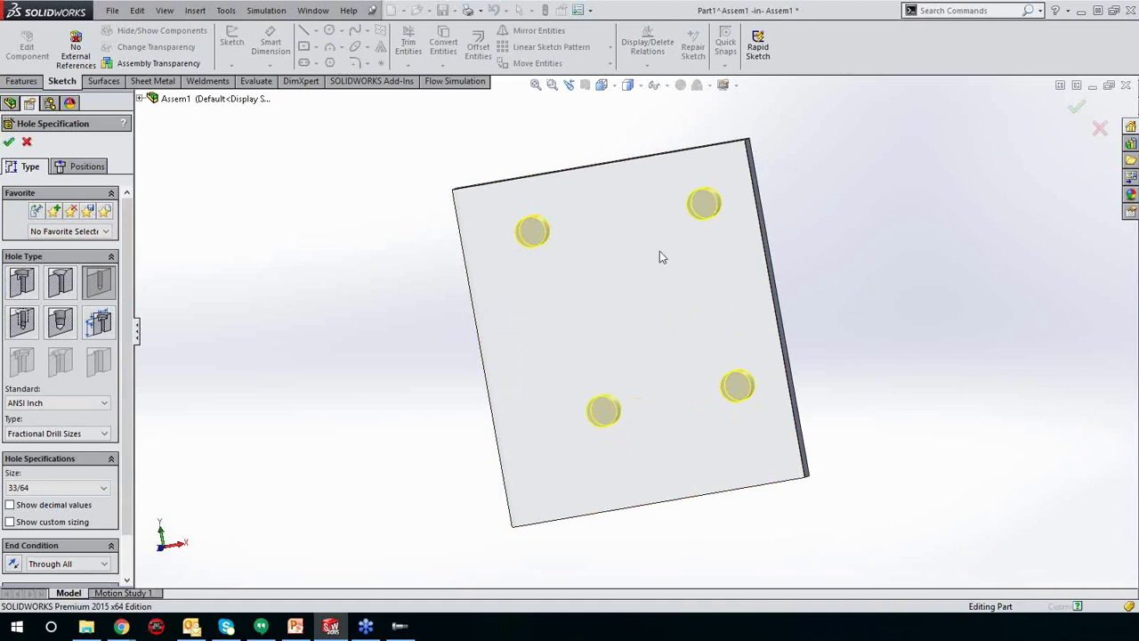
key(Return)
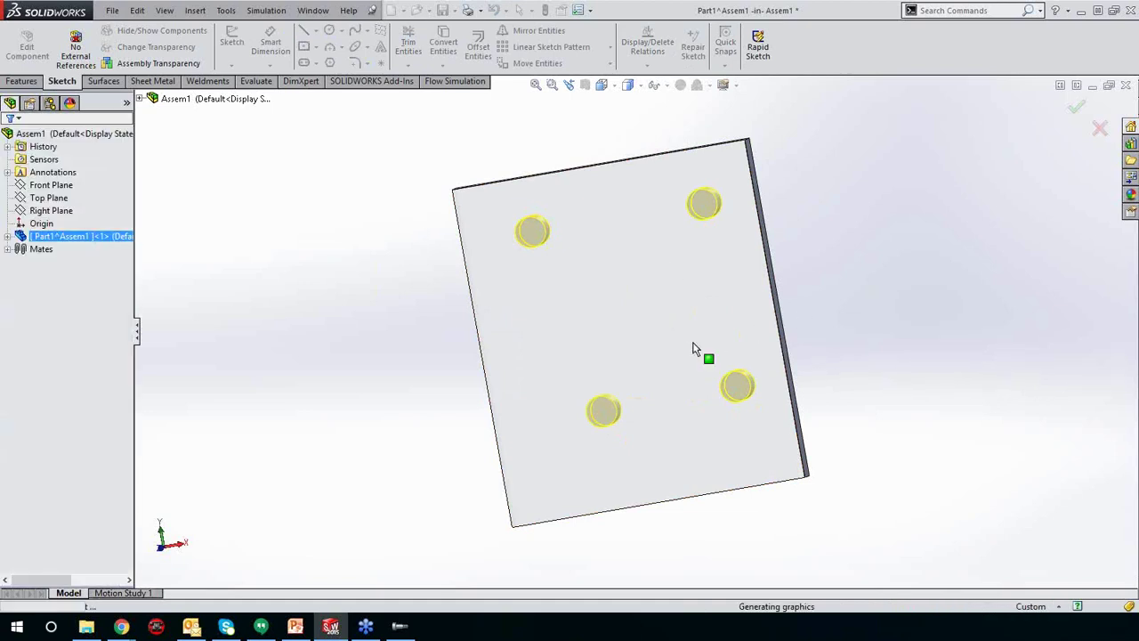
Step: Check the Toolbox settings window and return to the plate assembly
middle_drag(445, 213, 933, 201)
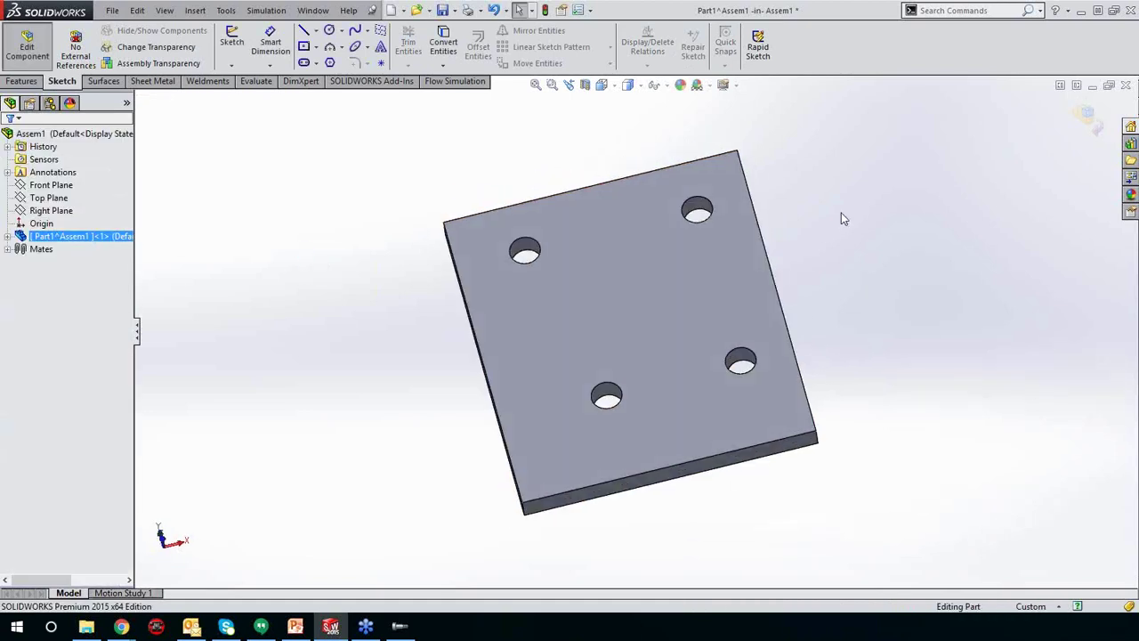
click(399, 627)
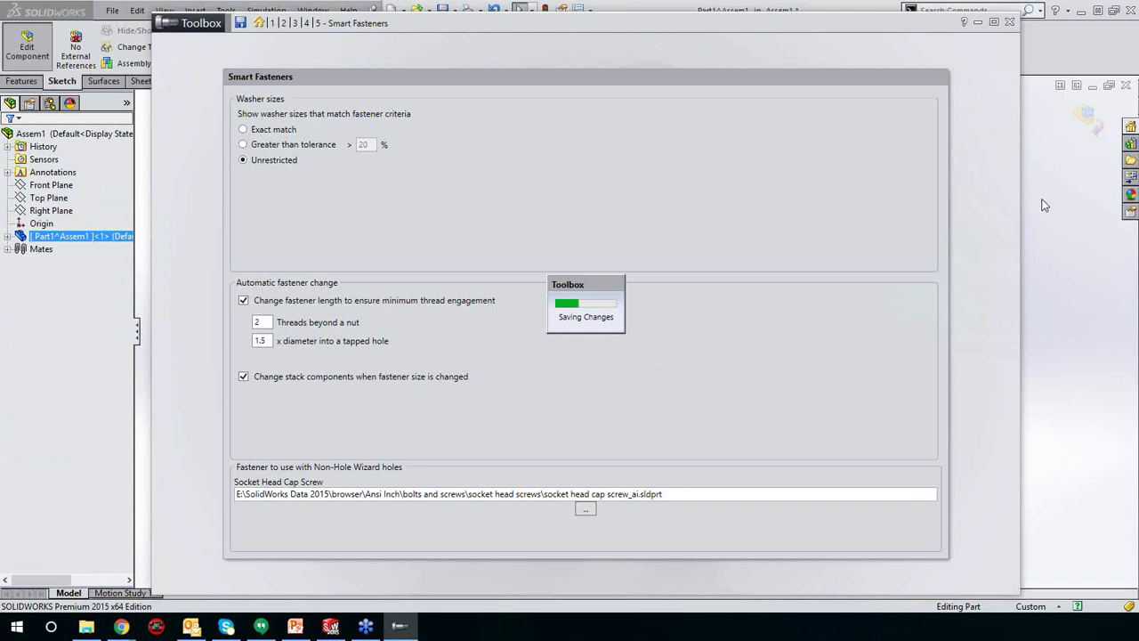
click(1055, 184)
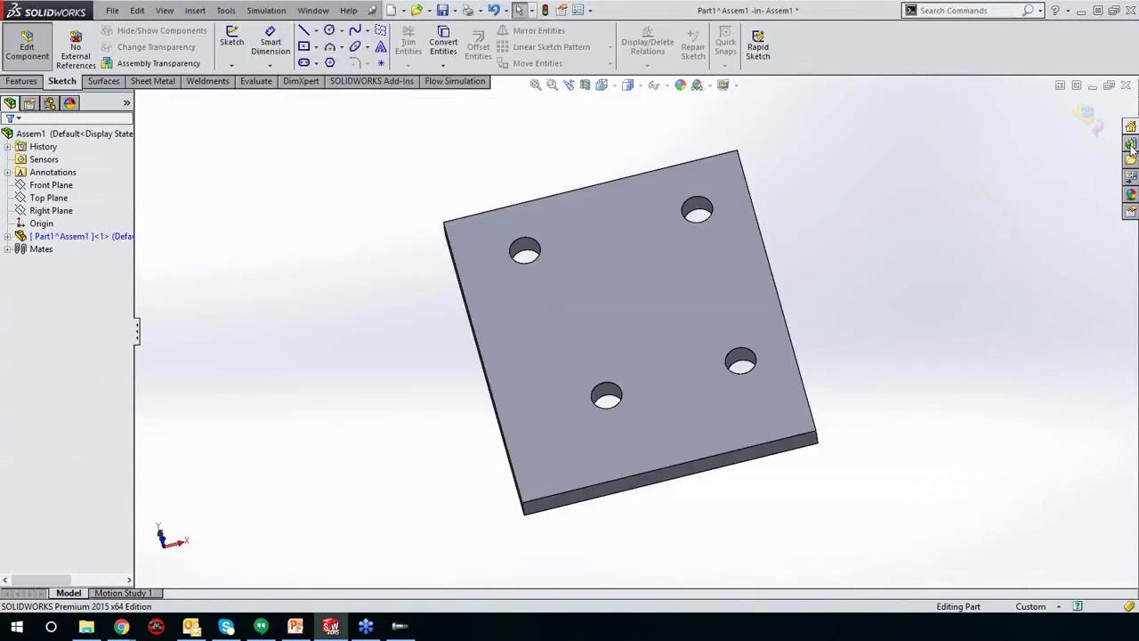
Step: Browse the Toolbox standards in the Design Library, looking into the ANSI Inch categories
click(1131, 142)
click(983, 135)
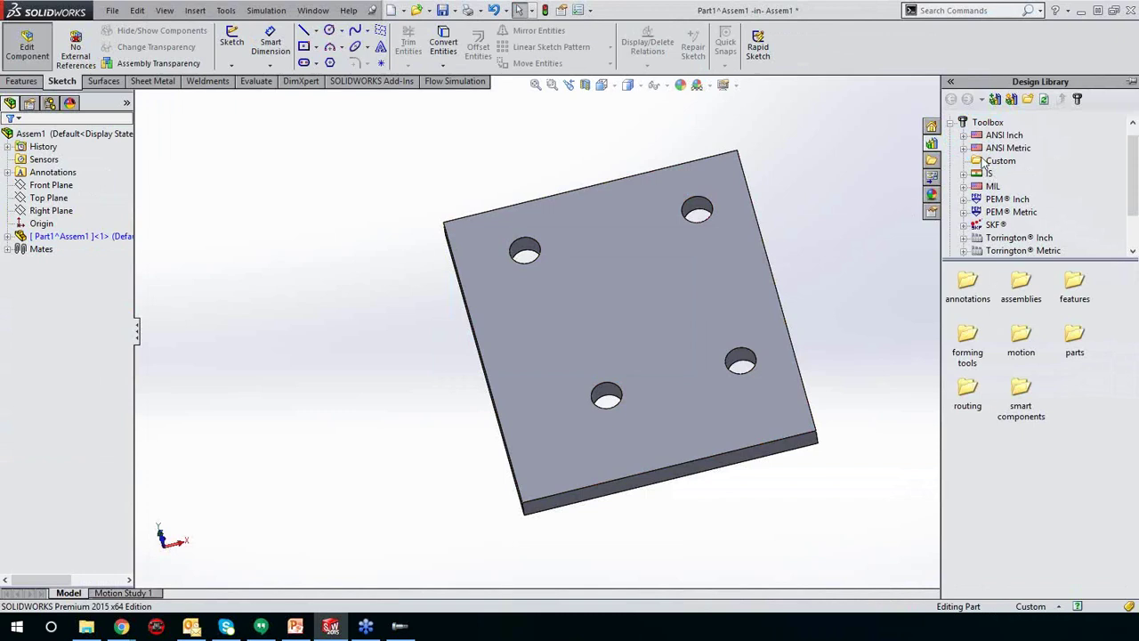
click(963, 135)
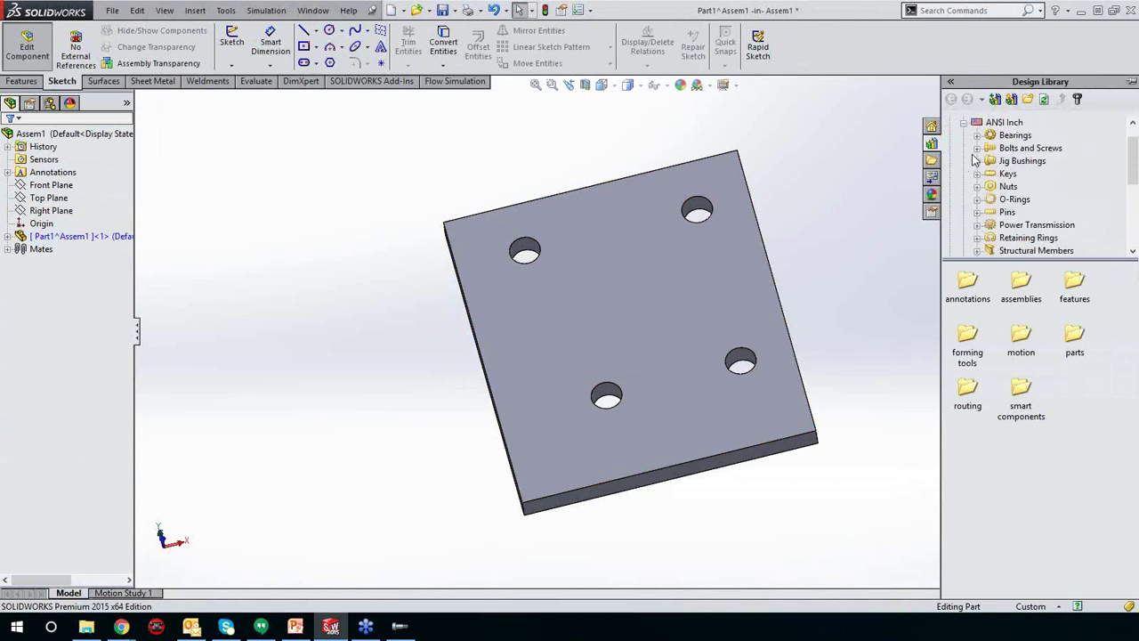
click(964, 122)
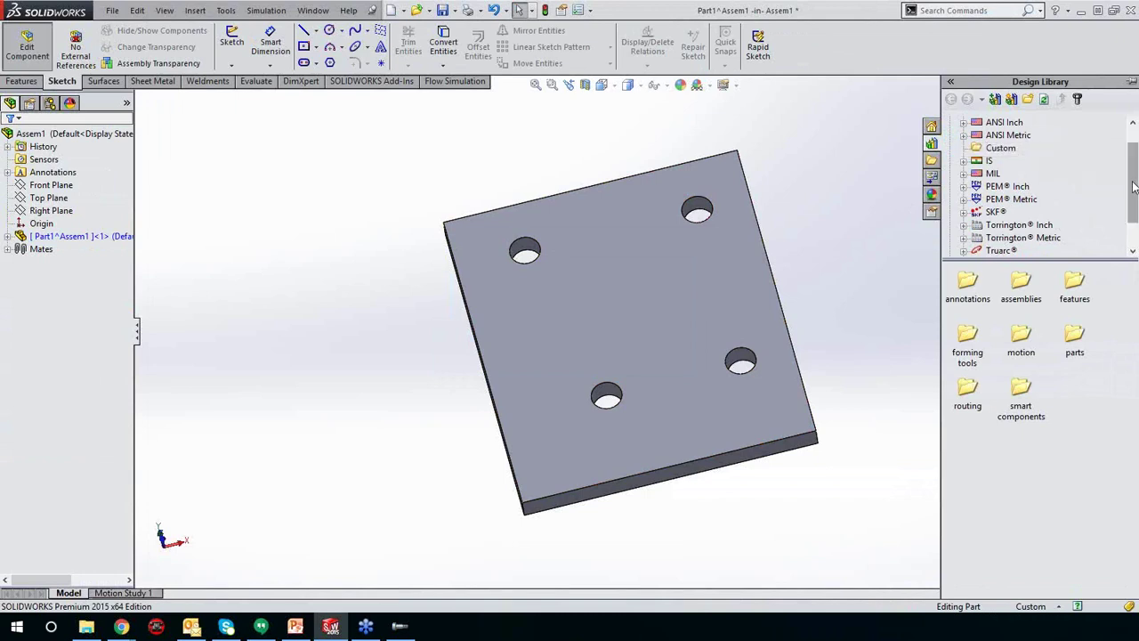
drag(1134, 185, 1134, 160)
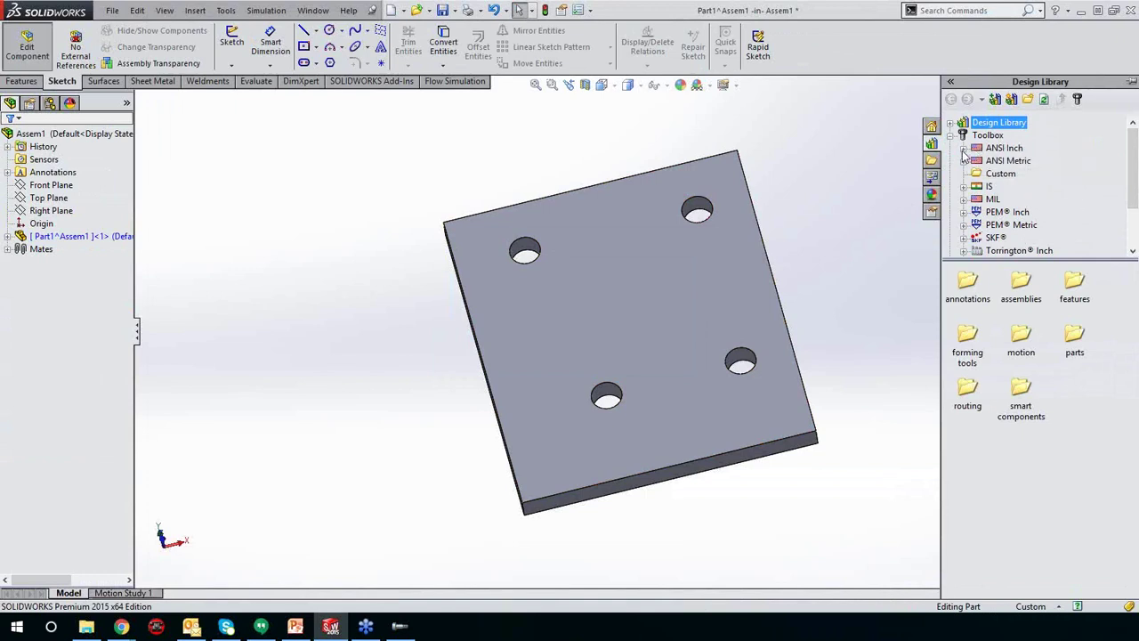
Step: Browse the Toolbox to the ANSI Inch hex head bolts under Bolts and Screws
click(963, 149)
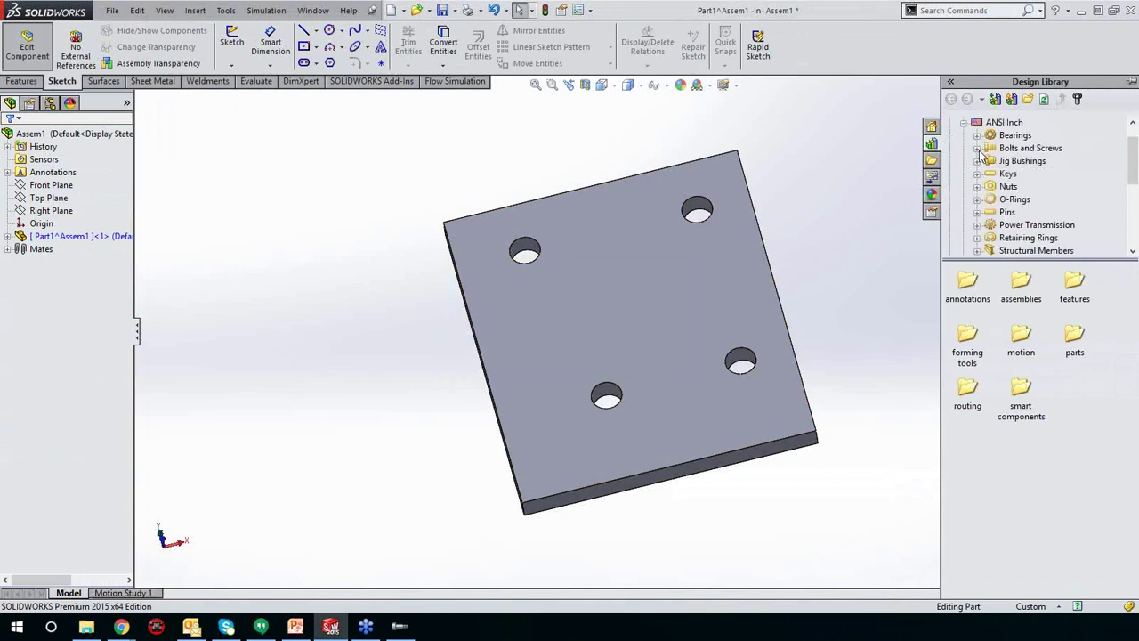
click(978, 148)
click(1033, 149)
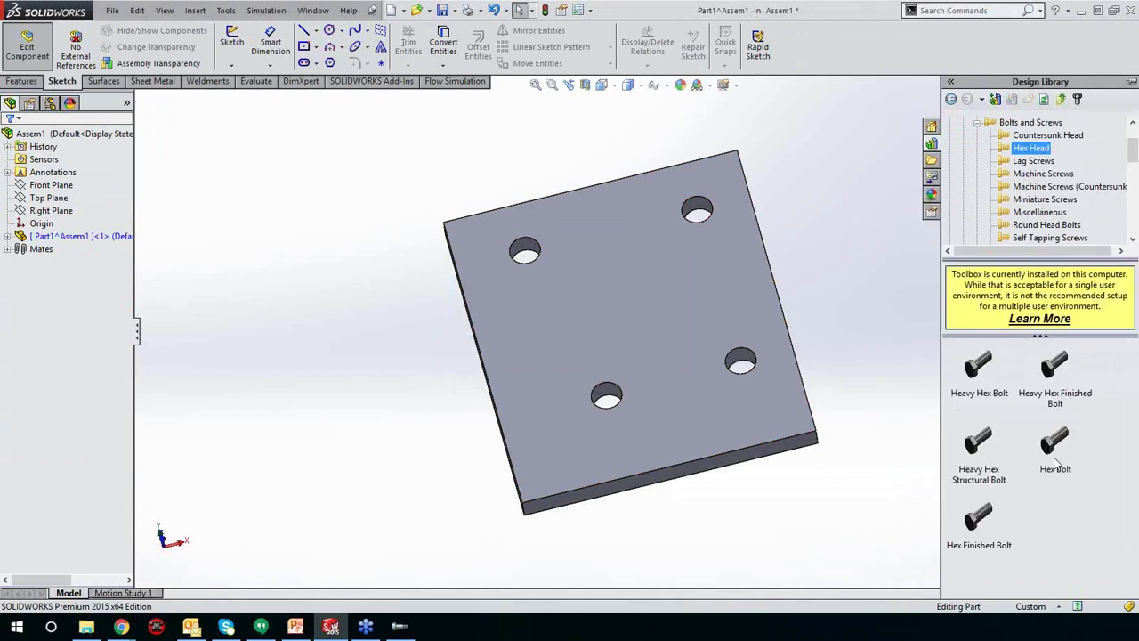
Step: Try to insert a Hex Bolt into one of the plate's corner holes, and return to editing the top-level assembly
click(1056, 445)
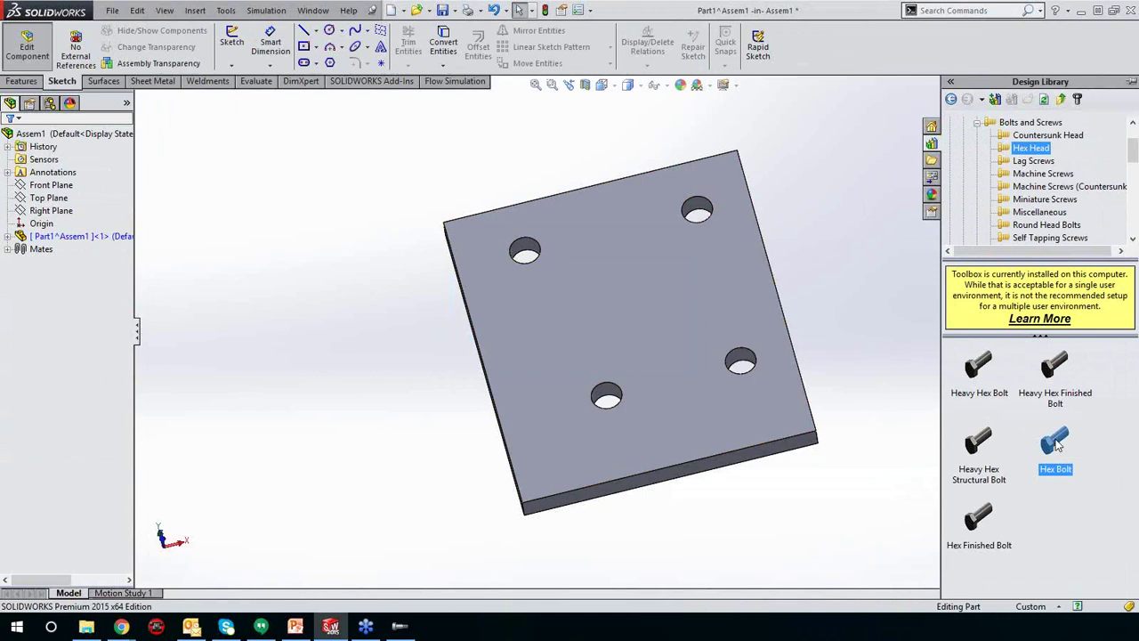
drag(1055, 445, 514, 264)
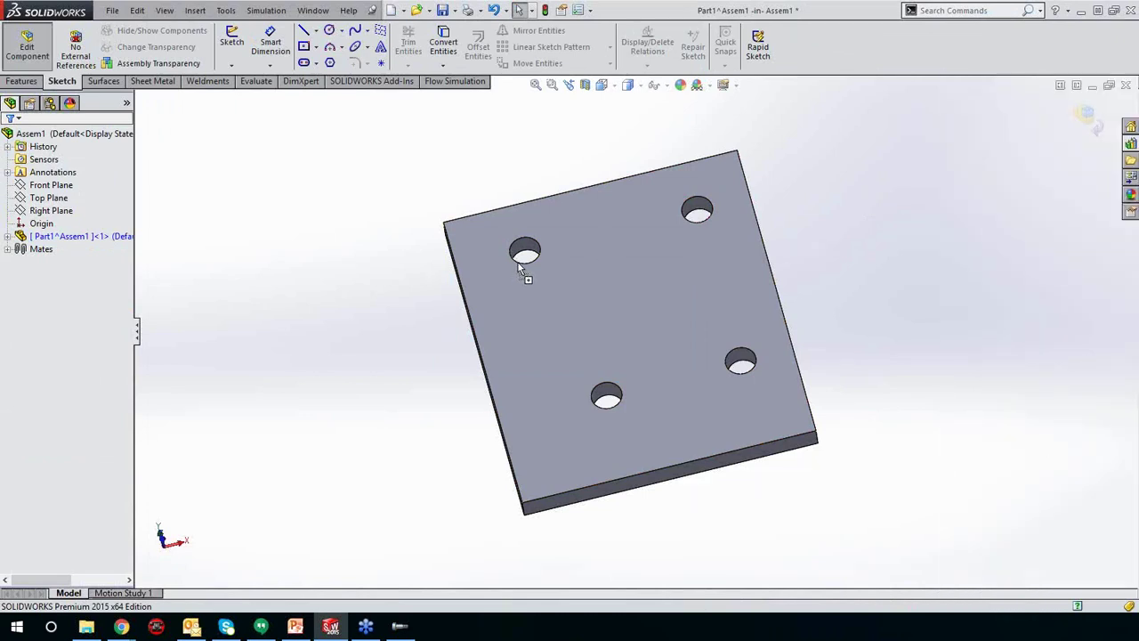
click(536, 249)
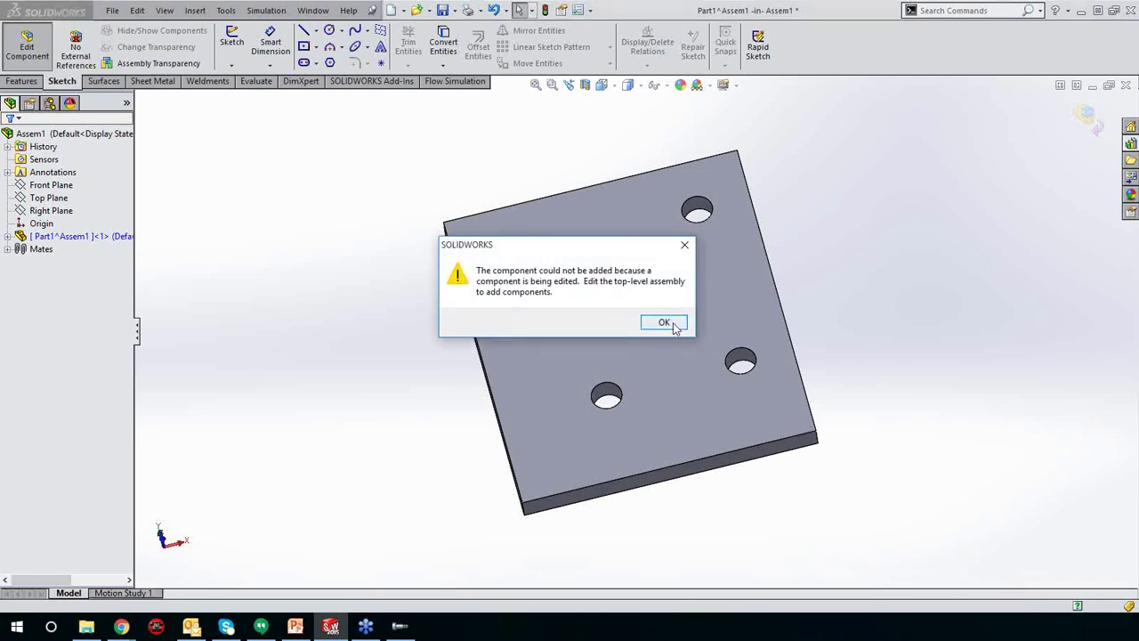
click(664, 322)
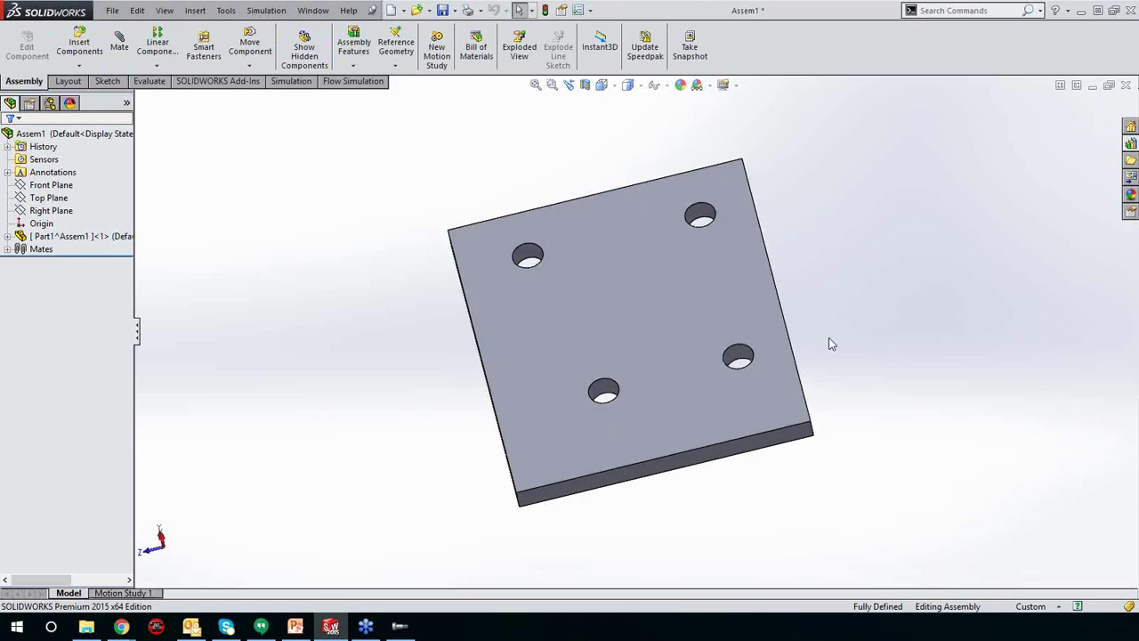
Step: Insert a Toolbox Hex Bolt into a corner hole of the plate, with size 1/2-13 and length 2
click(1130, 143)
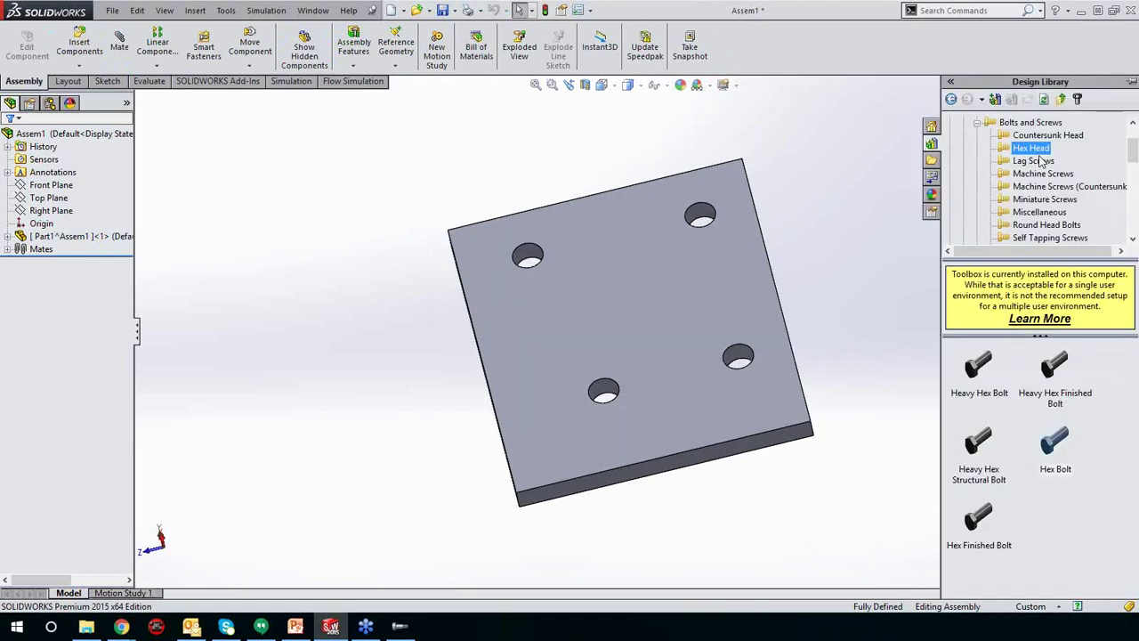
drag(1053, 445, 694, 229)
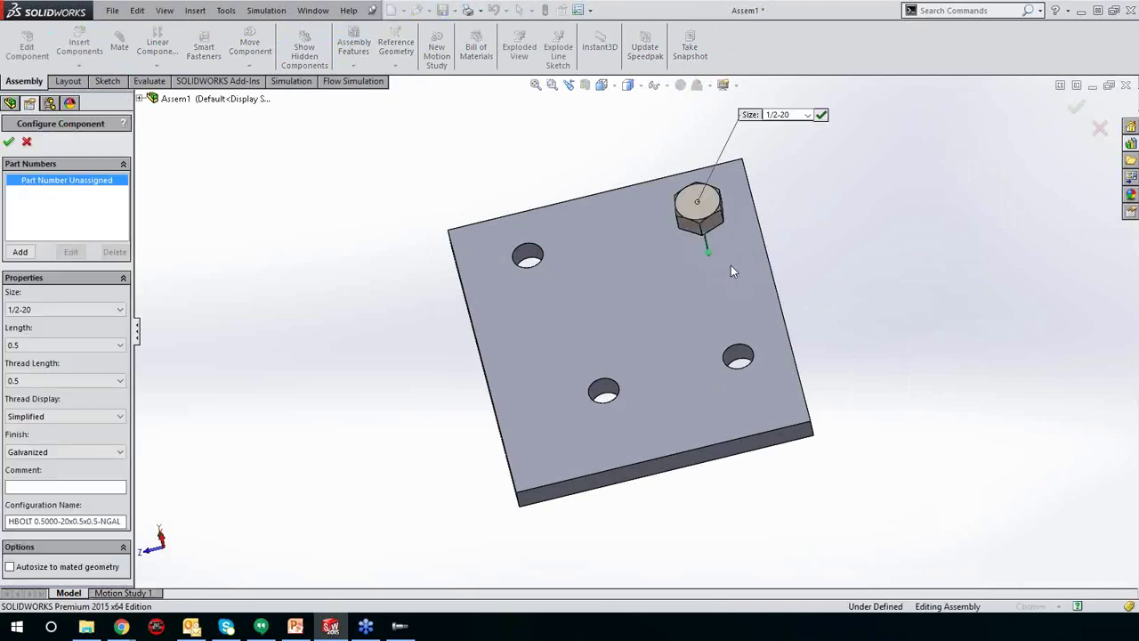
click(60, 309)
click(35, 341)
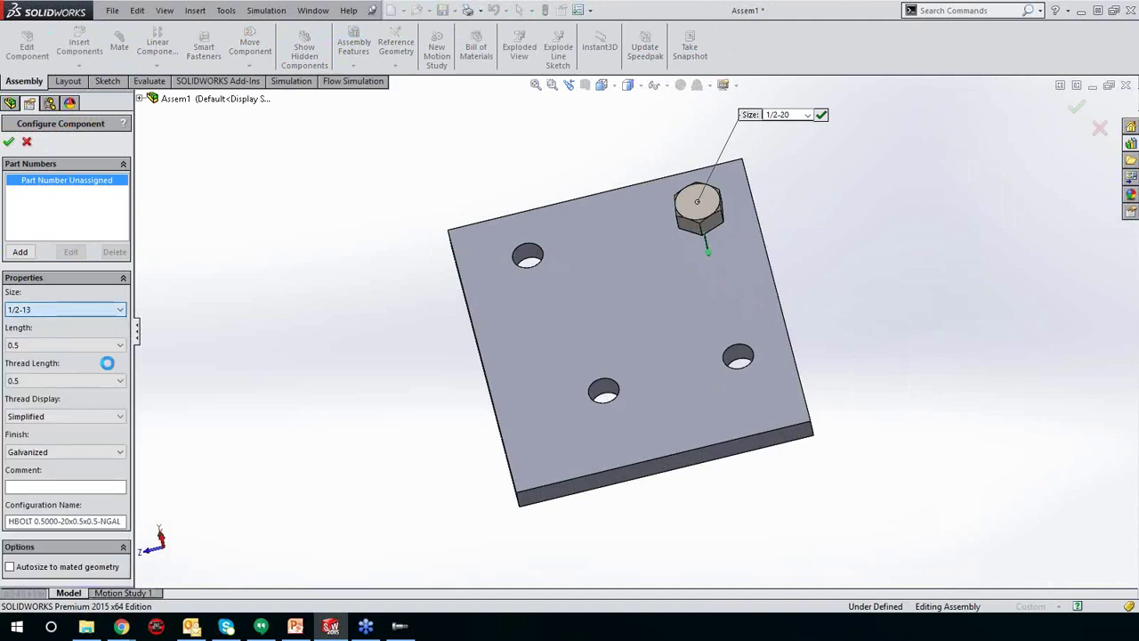
middle_drag(846, 344, 734, 249)
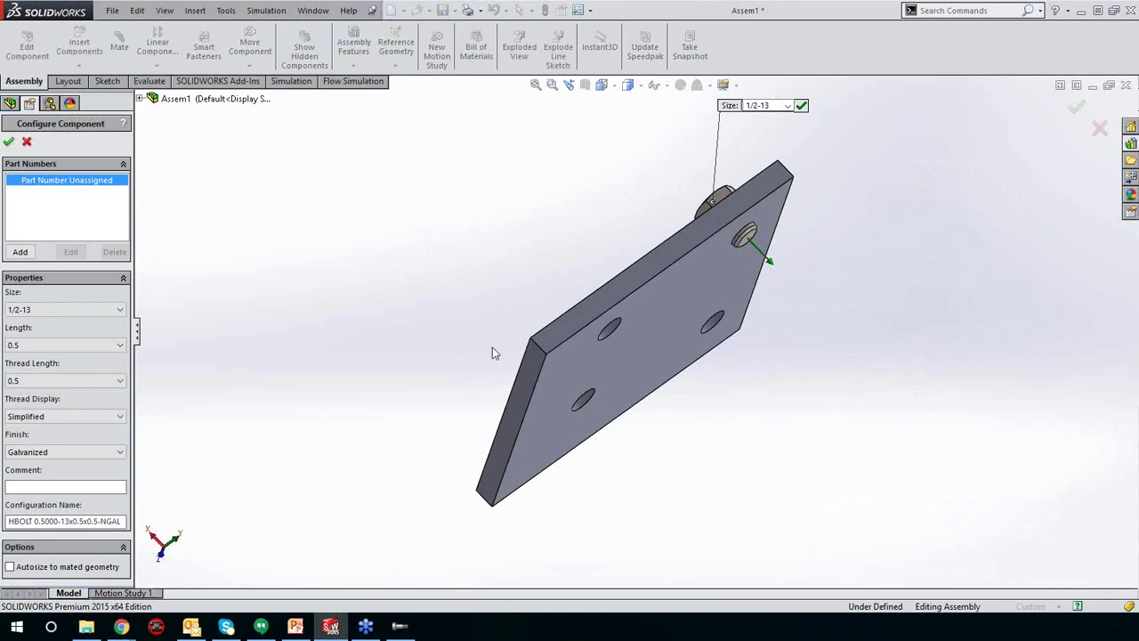
drag(771, 269, 842, 321)
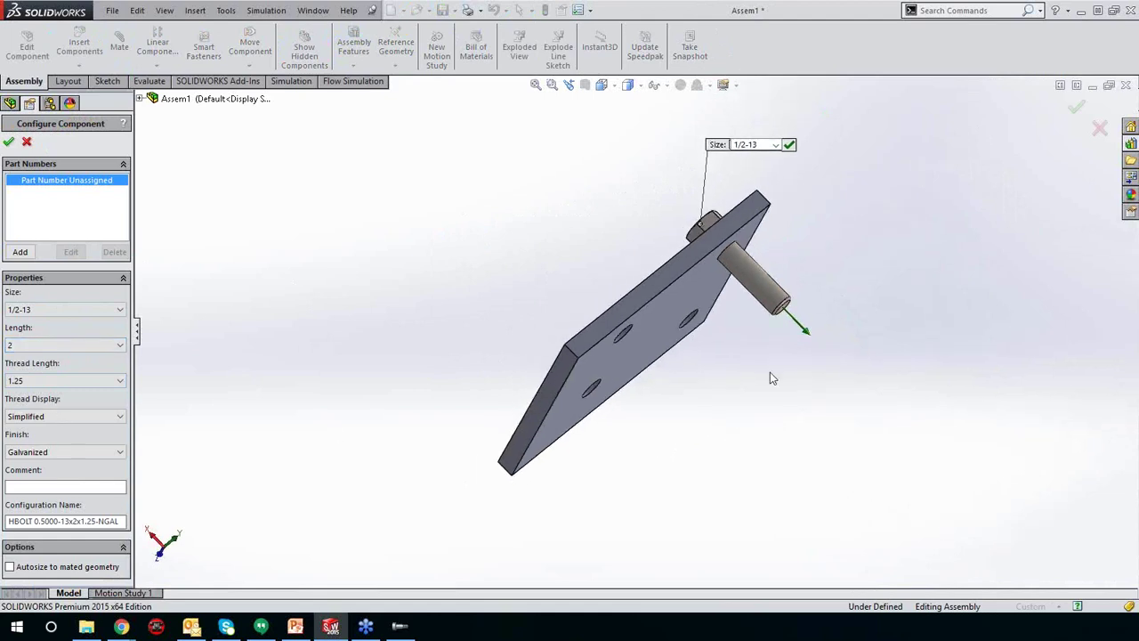
Step: Set the bolt's thread display to Schematic and inspect the threads on the plate's underside
click(30, 418)
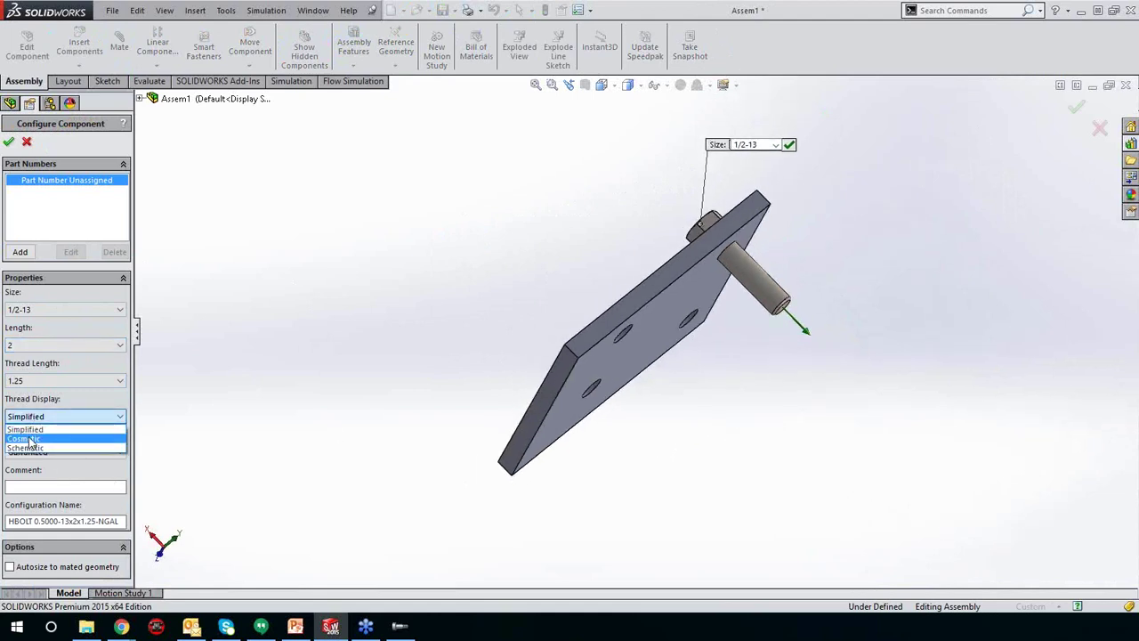
click(80, 430)
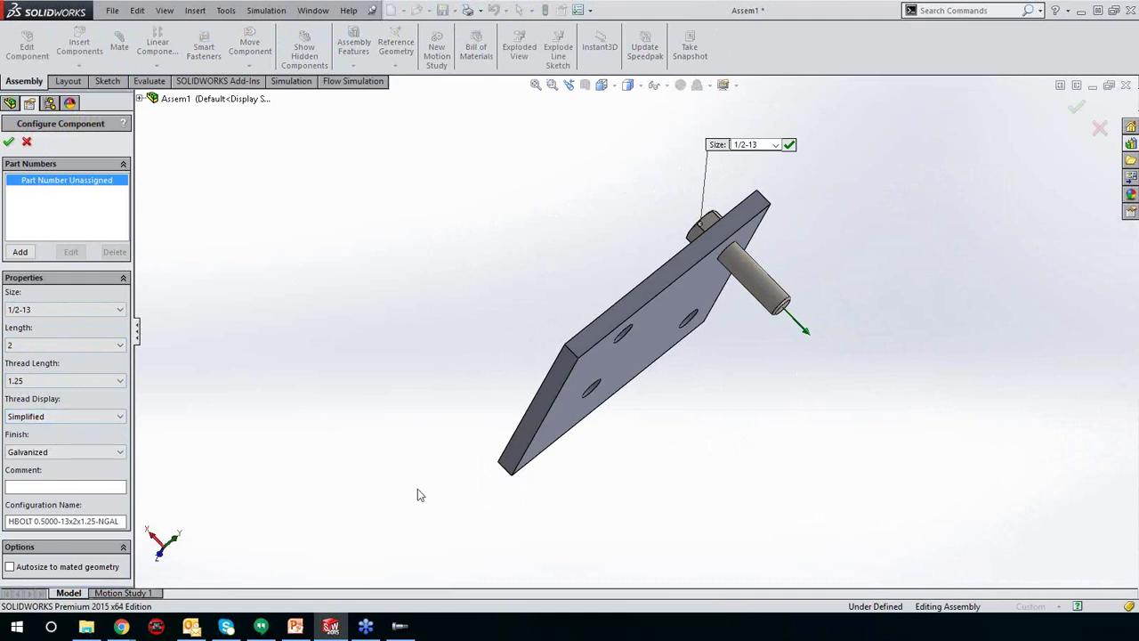
click(72, 423)
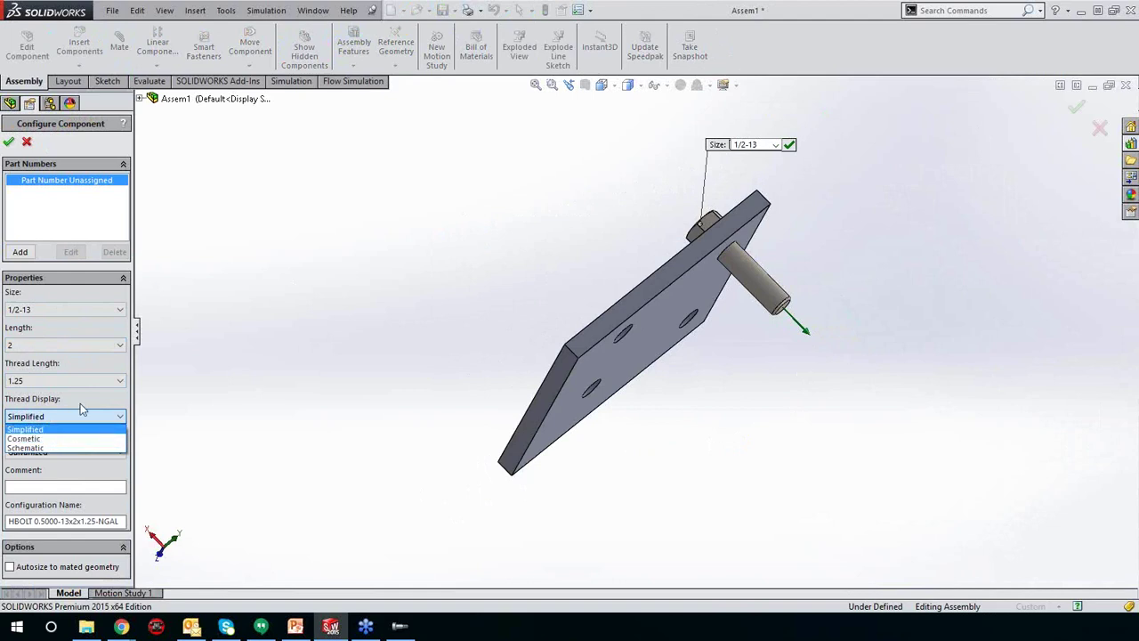
click(35, 446)
middle_drag(787, 360, 789, 401)
scroll(821, 308, down, 2)
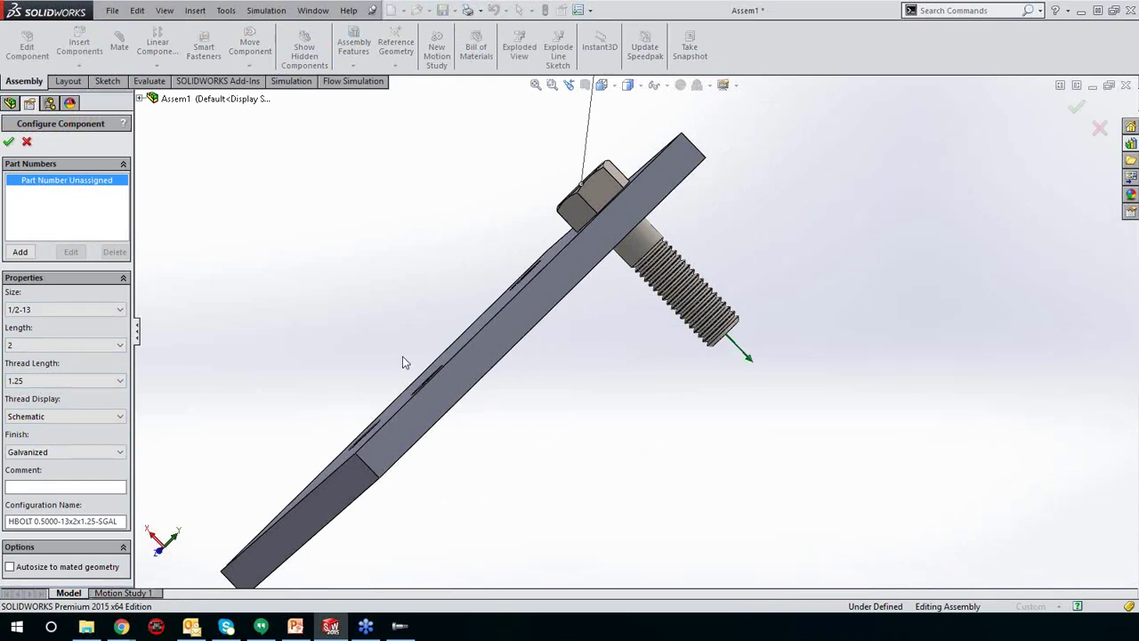
middle_drag(627, 374, 602, 407)
scroll(610, 415, up, 3)
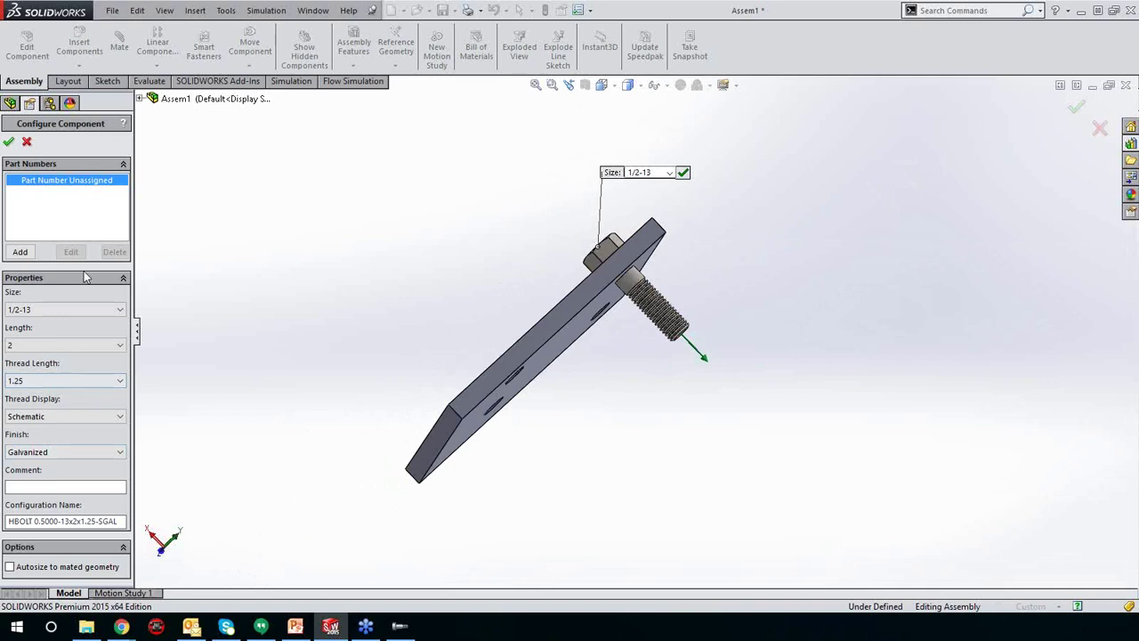
scroll(471, 374, up, 1)
scroll(374, 405, up, 1)
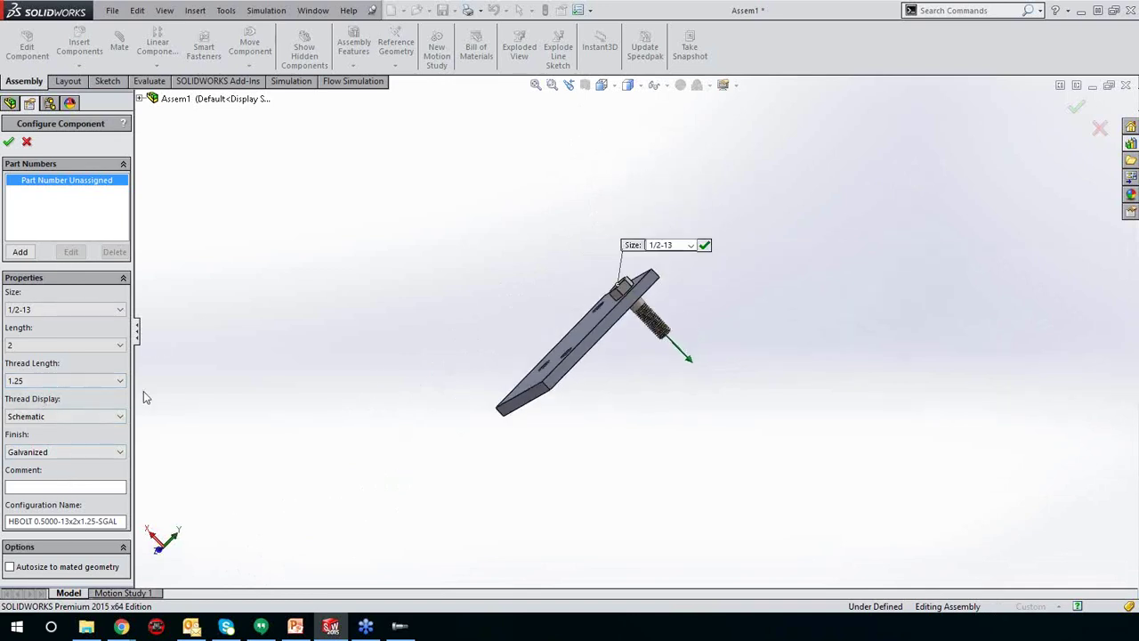
scroll(720, 333, down, 2)
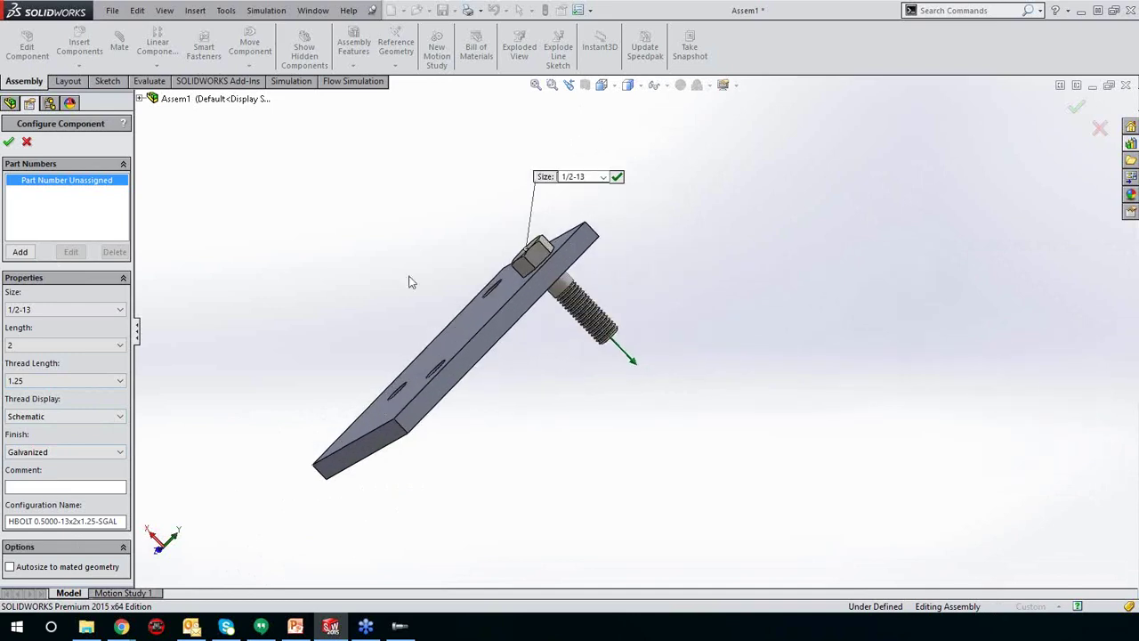
Step: Add part number HBOLT 0.5000-13x2x1.25-SGAL to the bolt, with the description "Bolt, Hex 0.5000-13x2x1.25-SGAL"
click(20, 252)
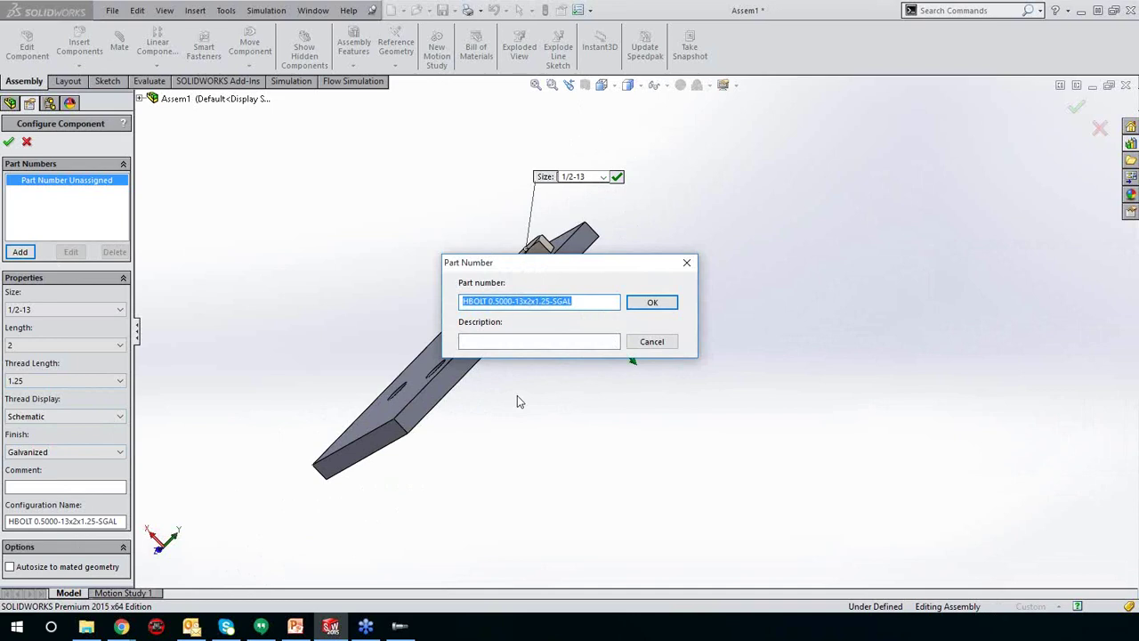
click(589, 301)
drag(589, 301, 461, 308)
key(ctrl+c)
click(521, 342)
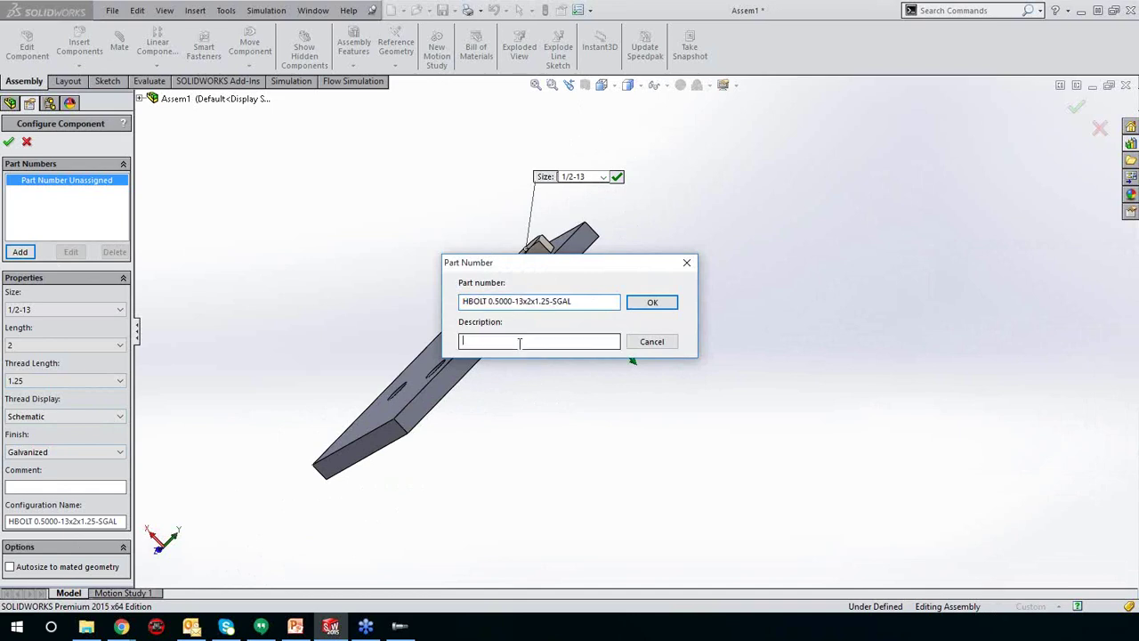
key(ctrl+v)
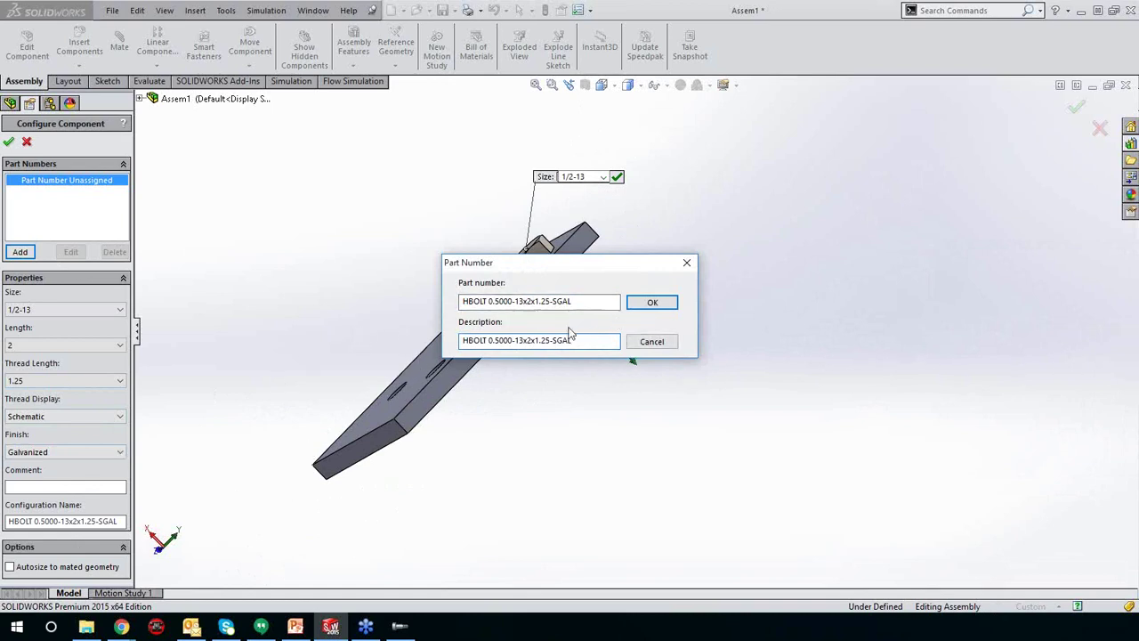
drag(575, 341, 419, 334)
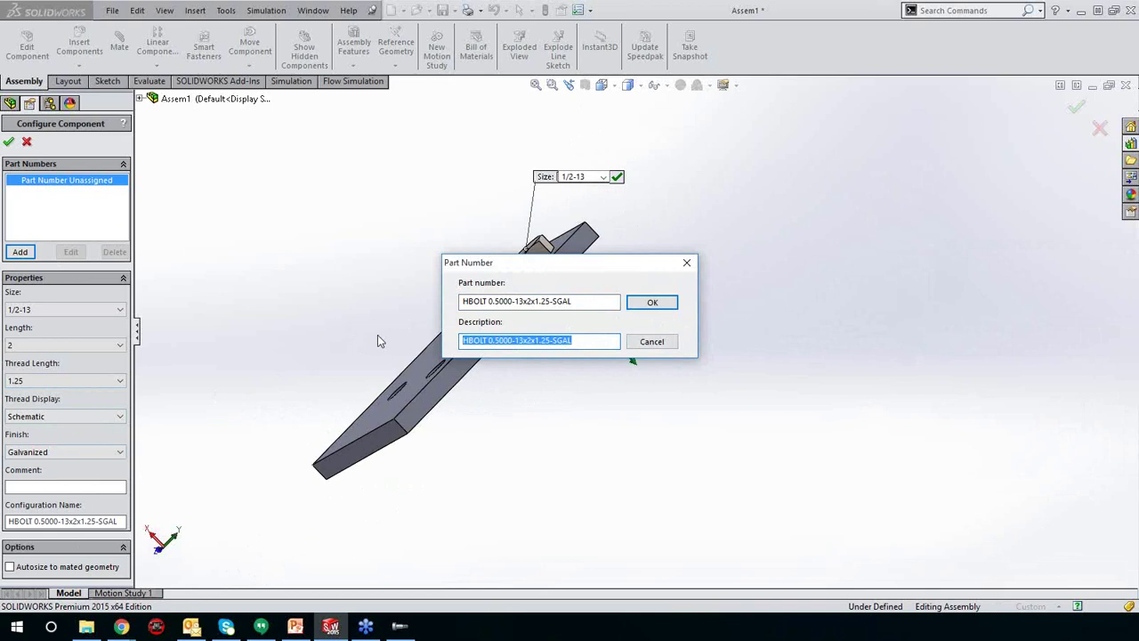
text(Bolt, Hex)
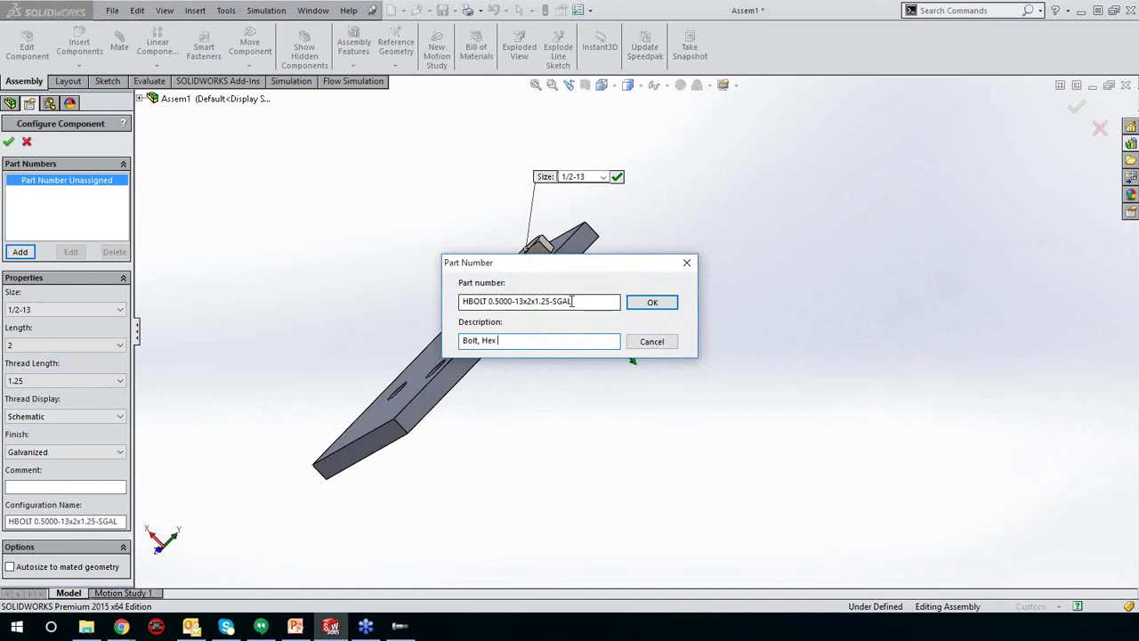
drag(572, 301, 511, 299)
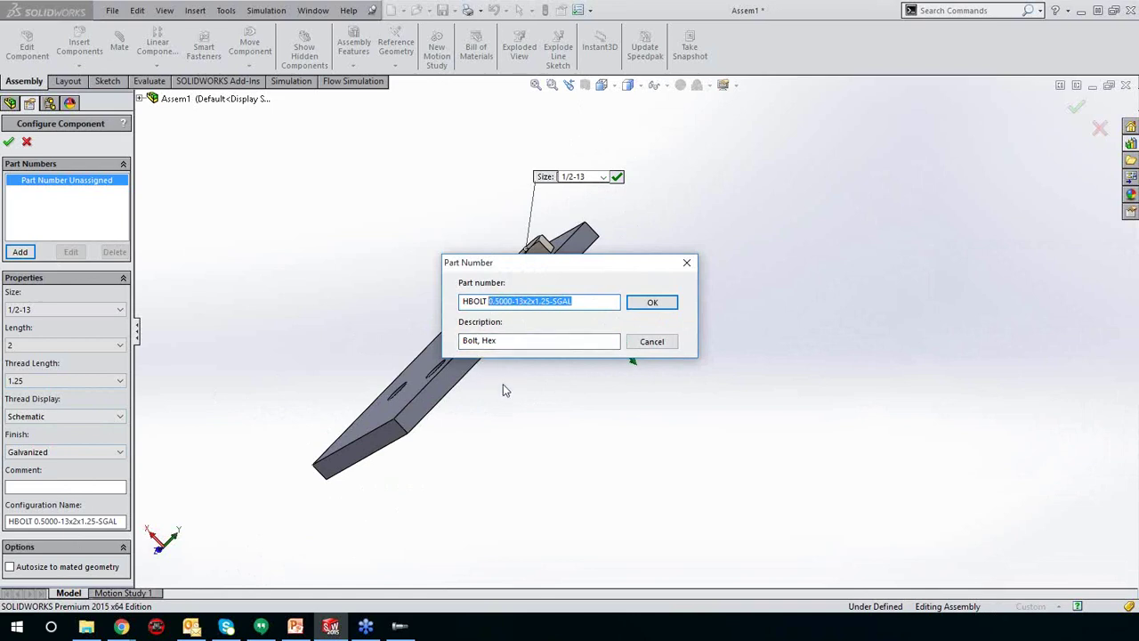
click(529, 343)
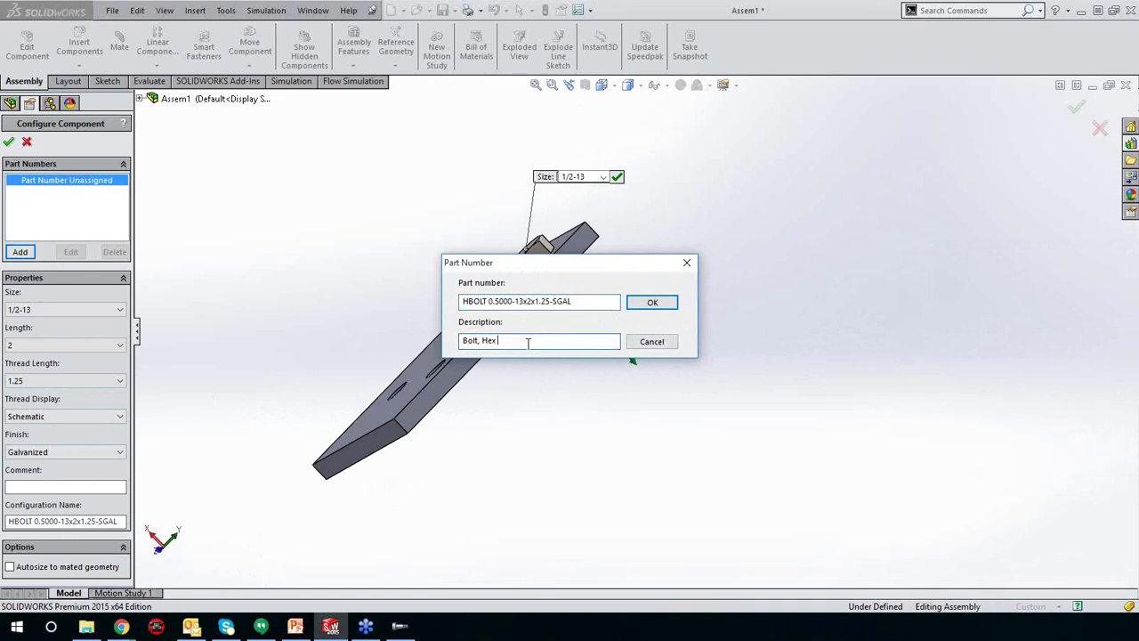
text(0.5000-13x2x1.25-SGAL)
click(644, 304)
Step: Accept the configured hex bolt and stop placing further copies
middle_drag(541, 404, 475, 316)
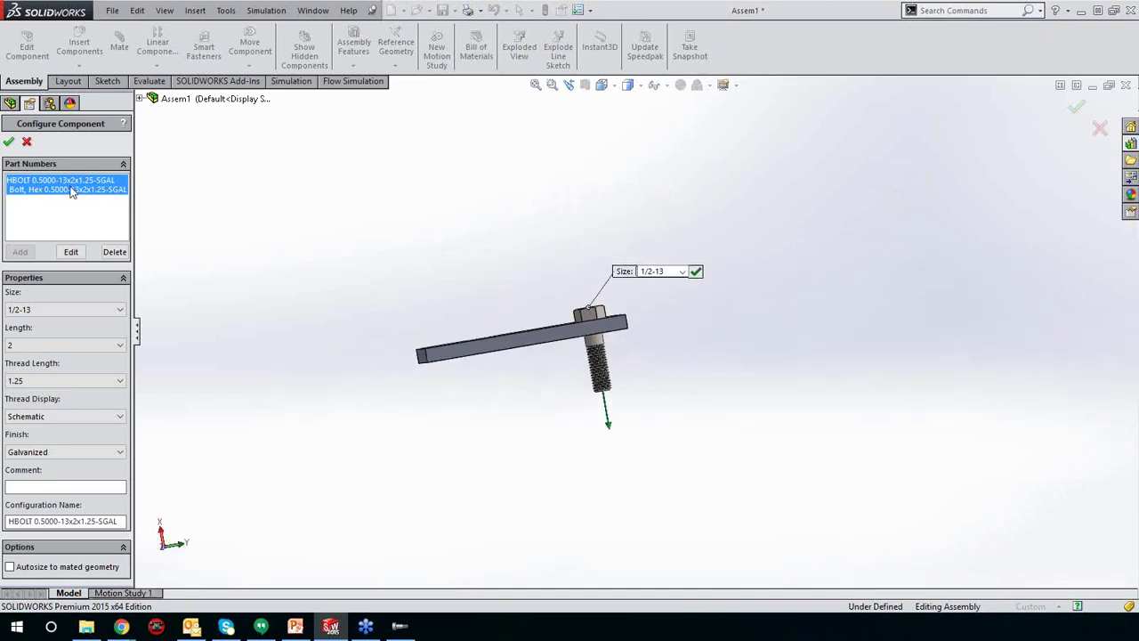
key(Down)
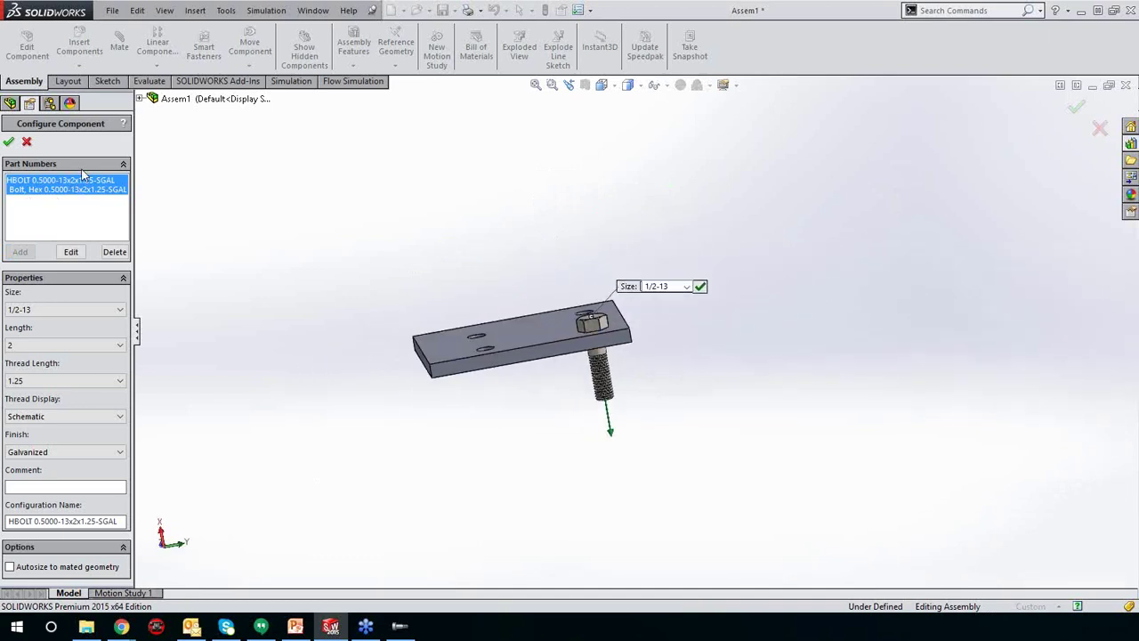
click(26, 143)
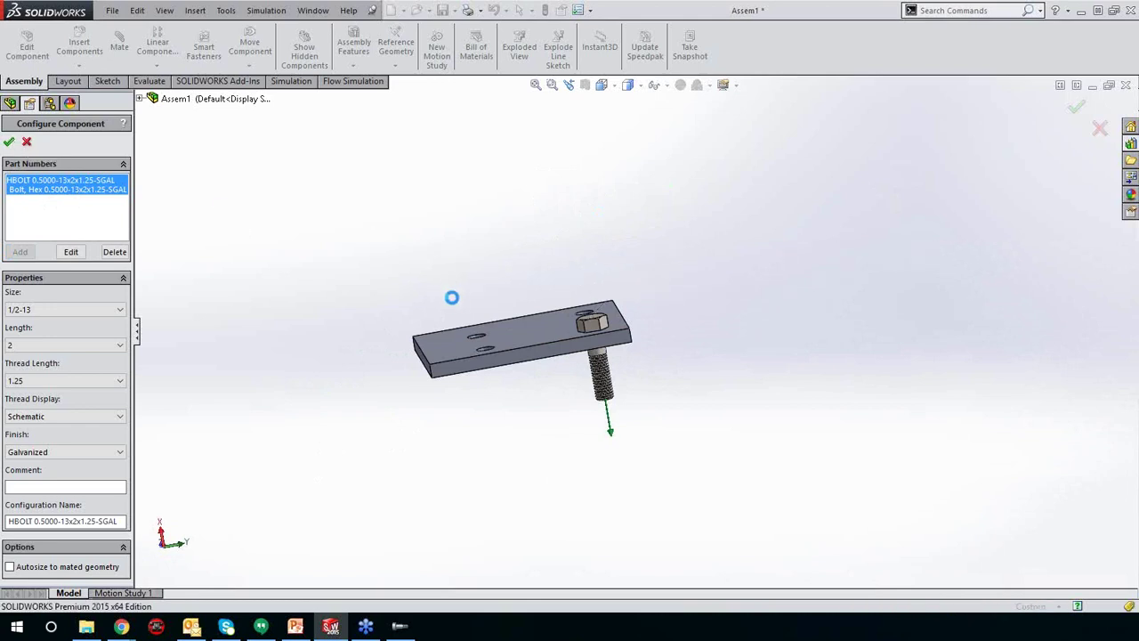
key(Escape)
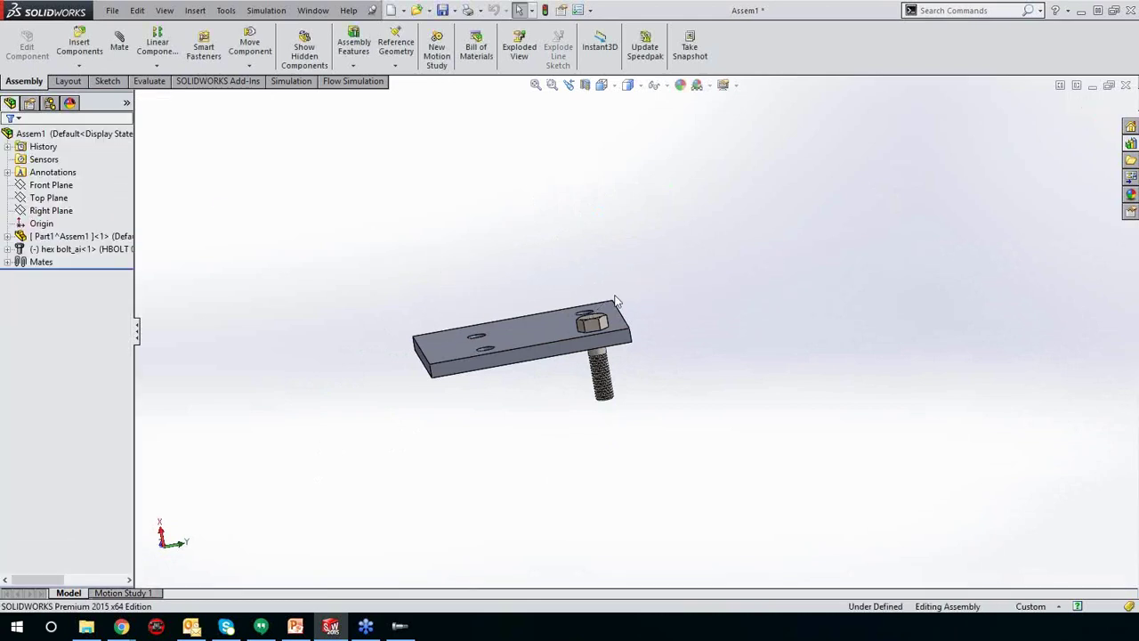
Step: Insert a second Toolbox Hex Bolt into the plate's near corner hole, reusing the stored part number HBOLT 0.5000-13x2x1.25-SGAL
middle_drag(1024, 233, 1105, 184)
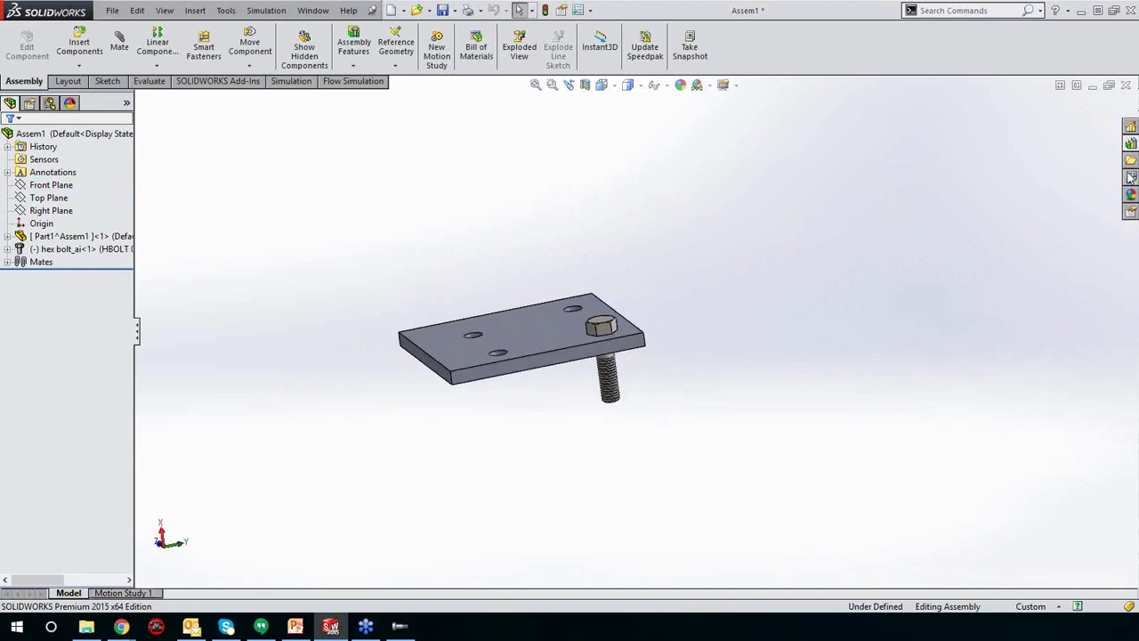
click(410, 634)
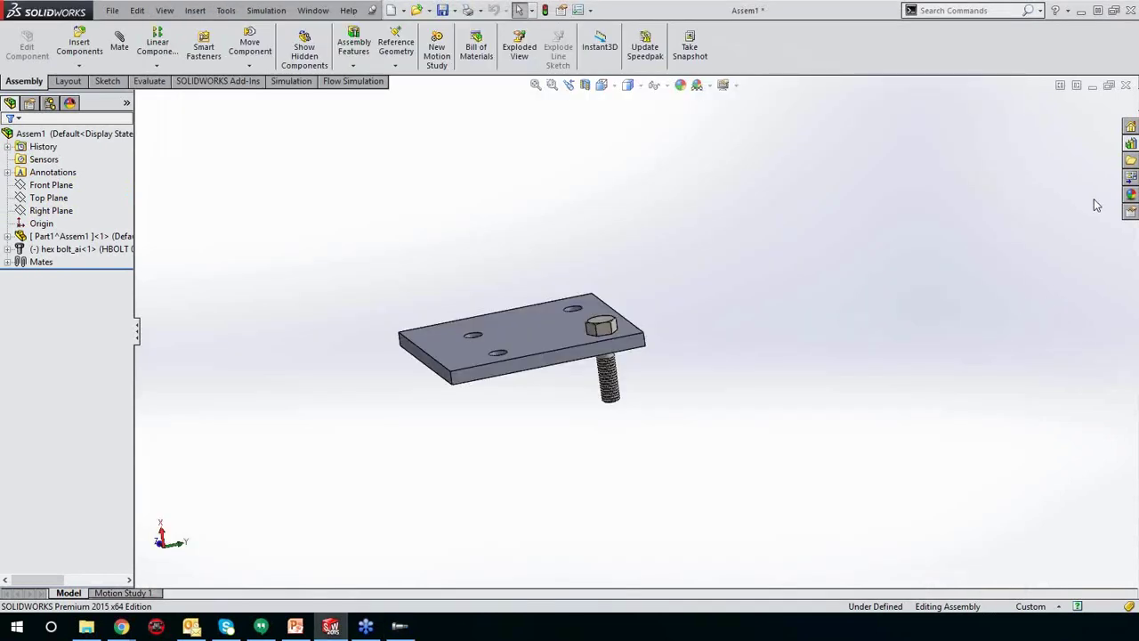
click(1130, 143)
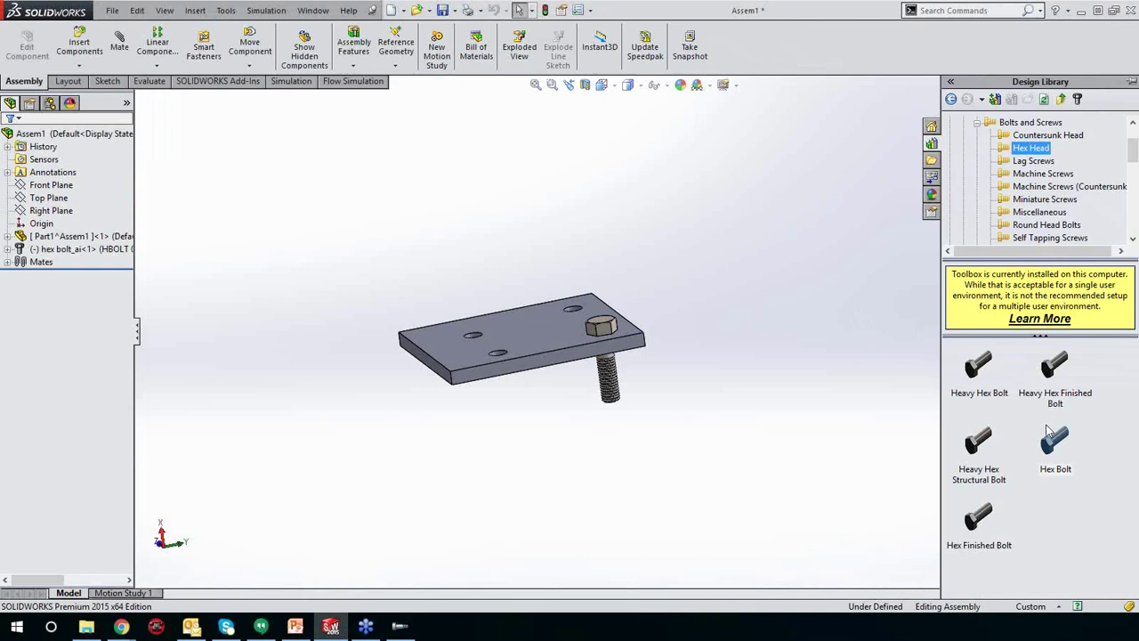
drag(1055, 452, 487, 359)
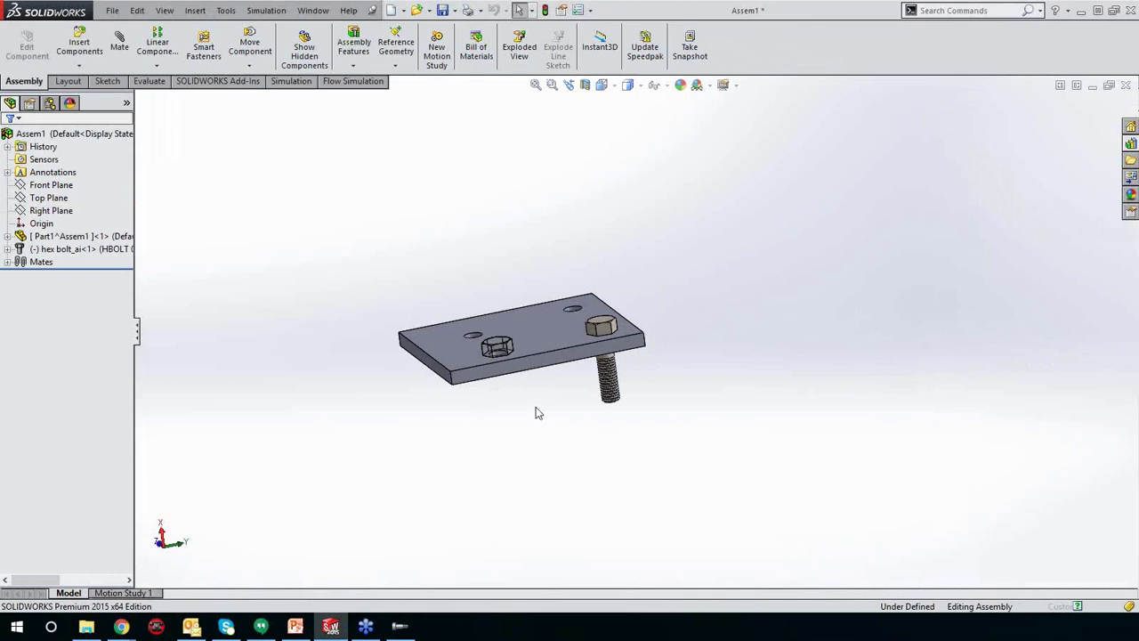
drag(501, 398, 502, 398)
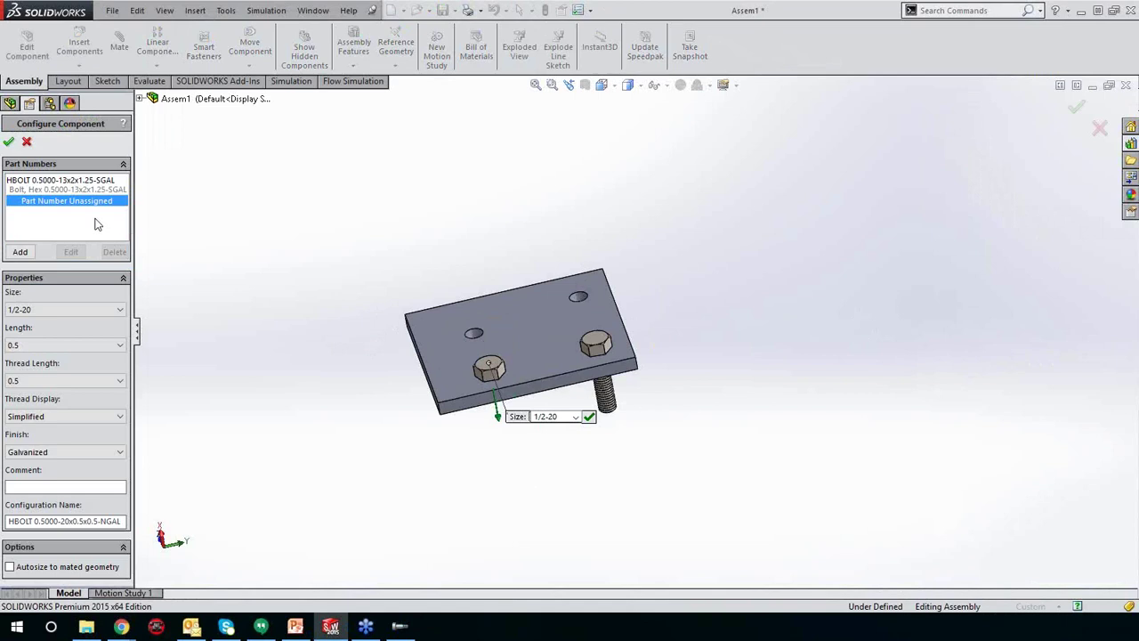
click(74, 191)
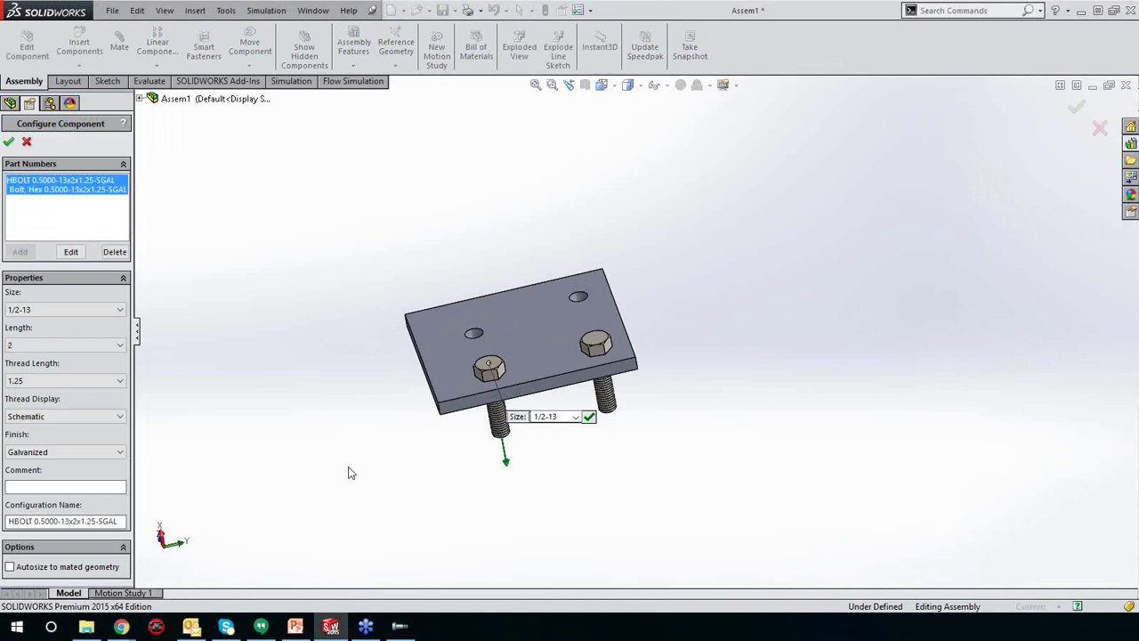
middle_drag(409, 472, 411, 384)
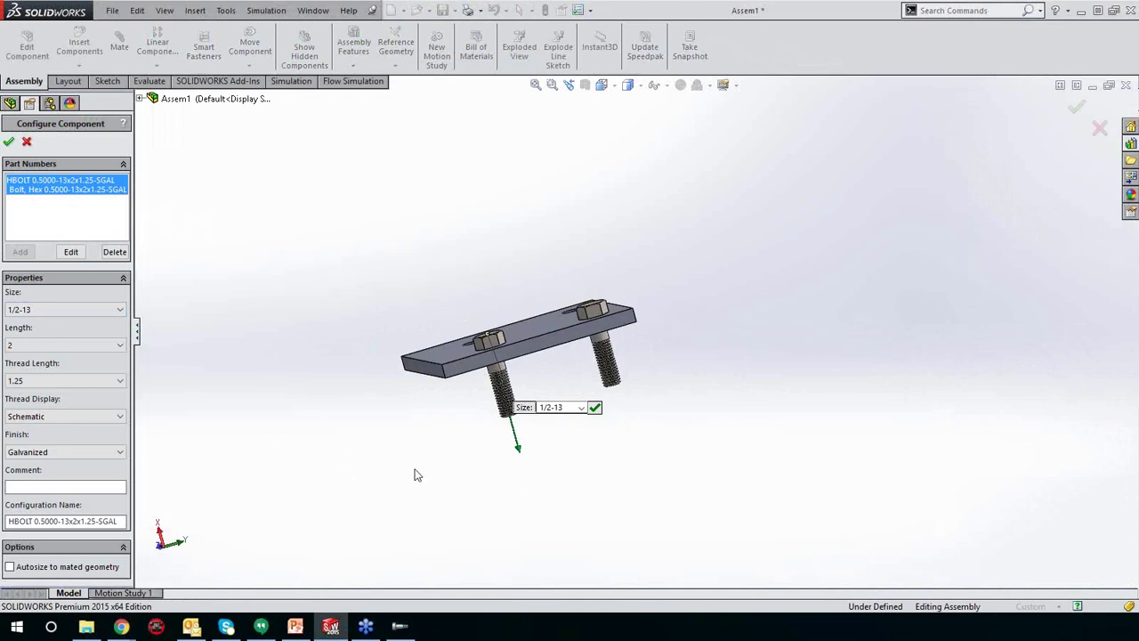
middle_drag(561, 466, 573, 486)
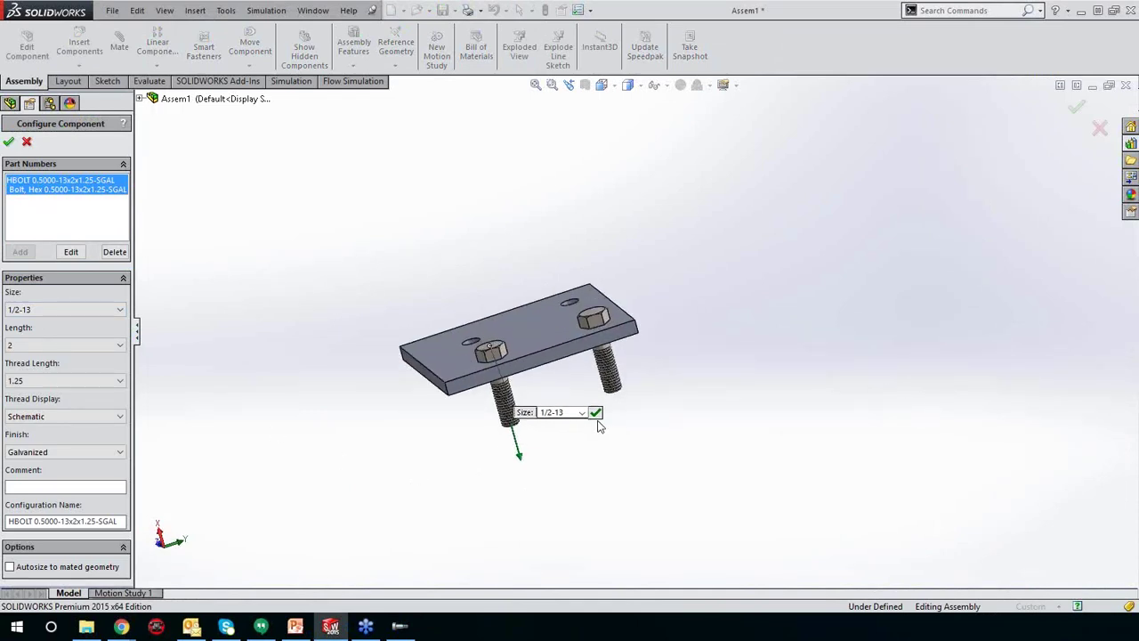
click(8, 142)
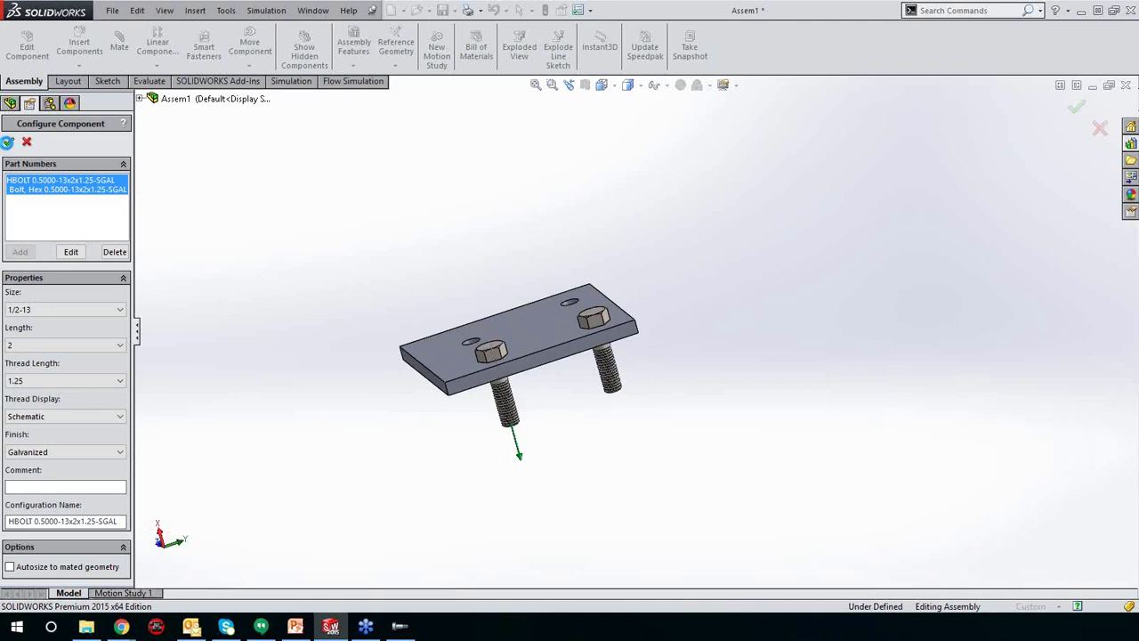
Step: Place copies of the hex bolt in the two remaining plate holes and finish inserting
middle_drag(571, 358, 565, 297)
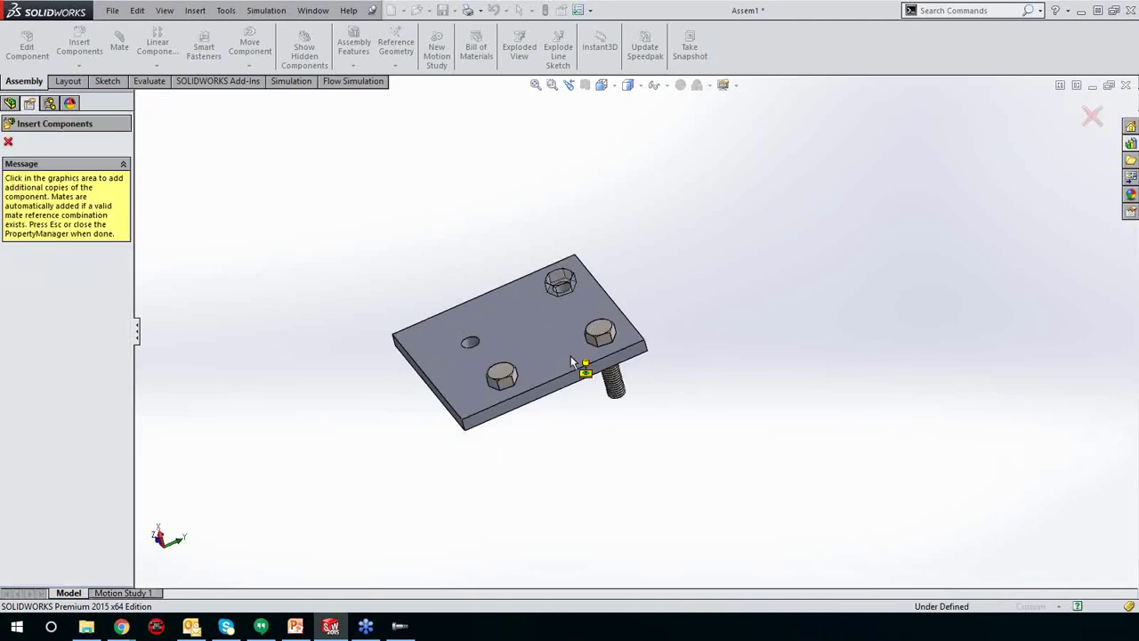
click(565, 296)
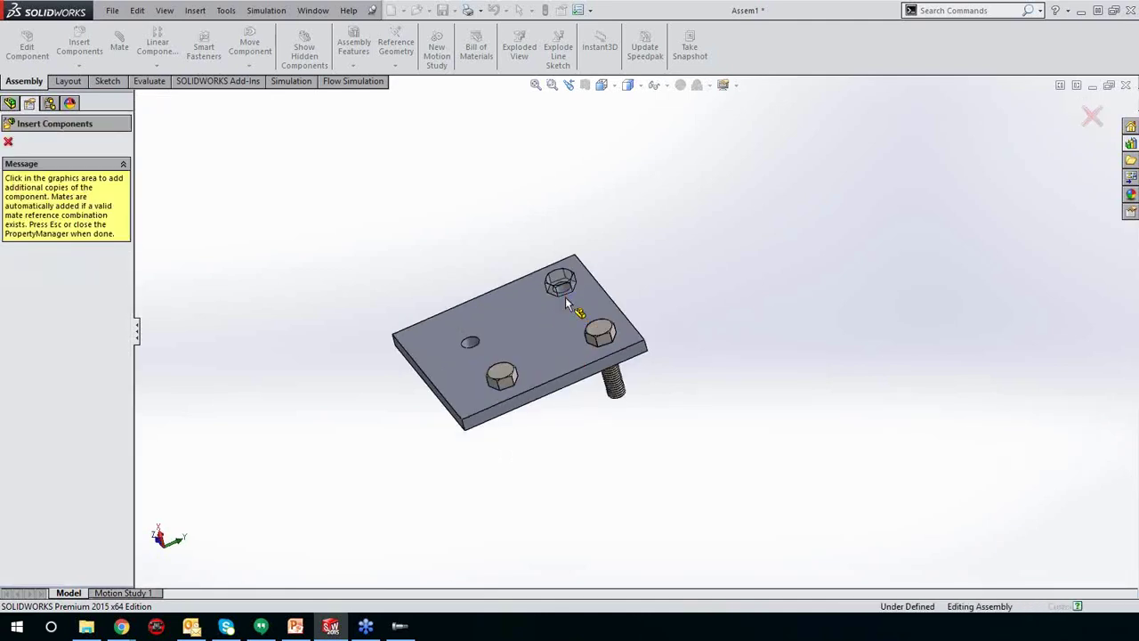
click(463, 346)
key(Escape)
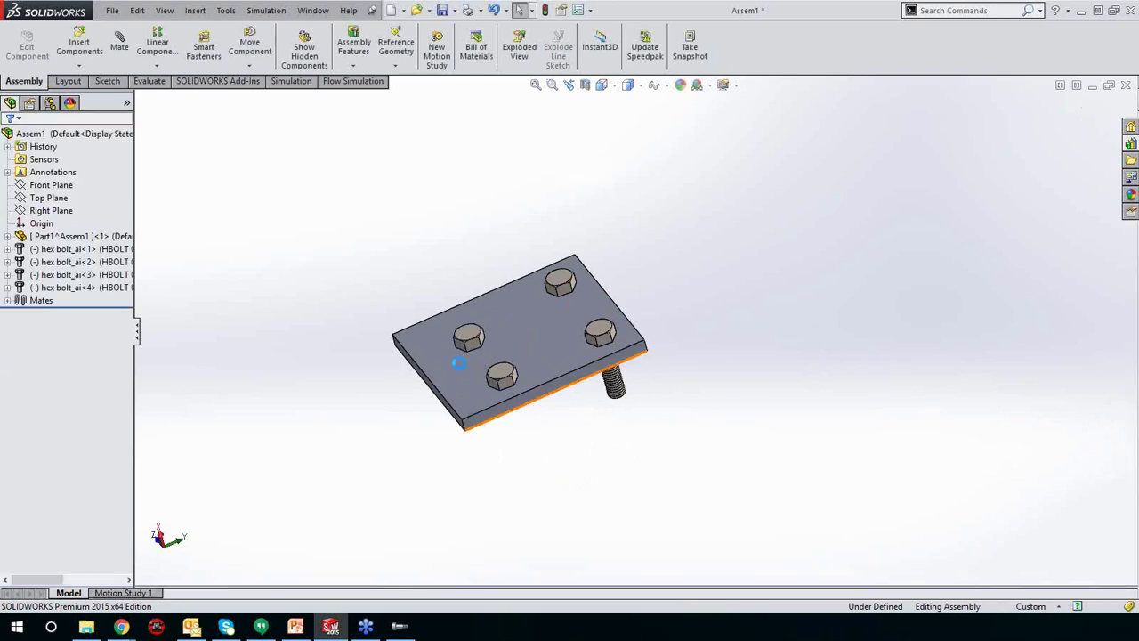
Step: Return to the Toolbox settings and open the ANSI Inch Hex Bolt under Customize Hardware, Bolts and Screws, Hex Head
click(409, 630)
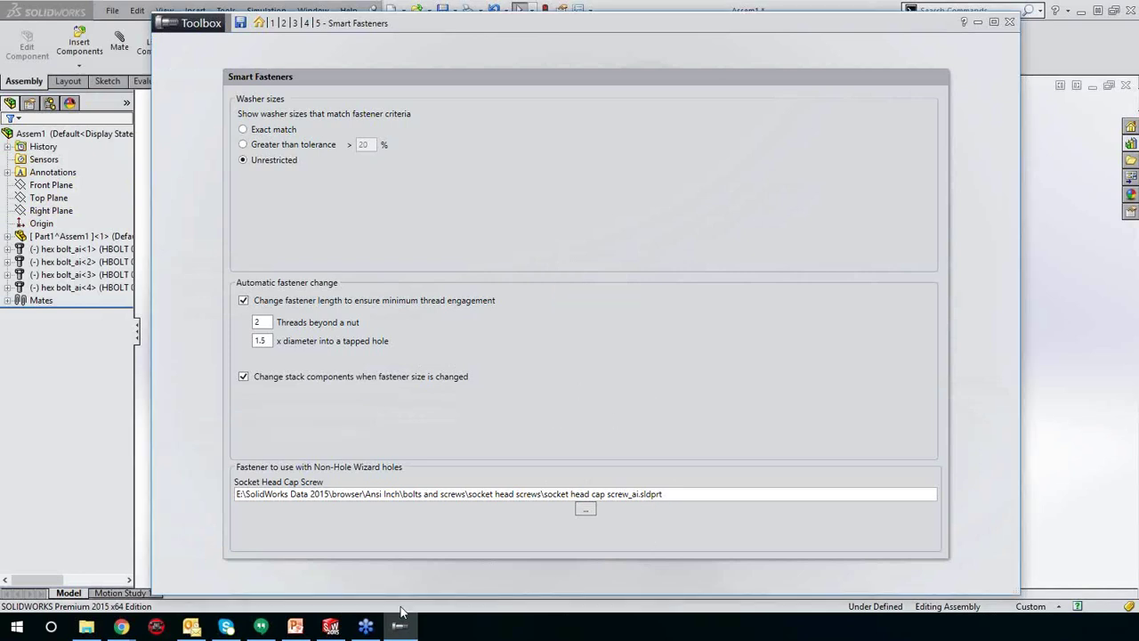
click(284, 24)
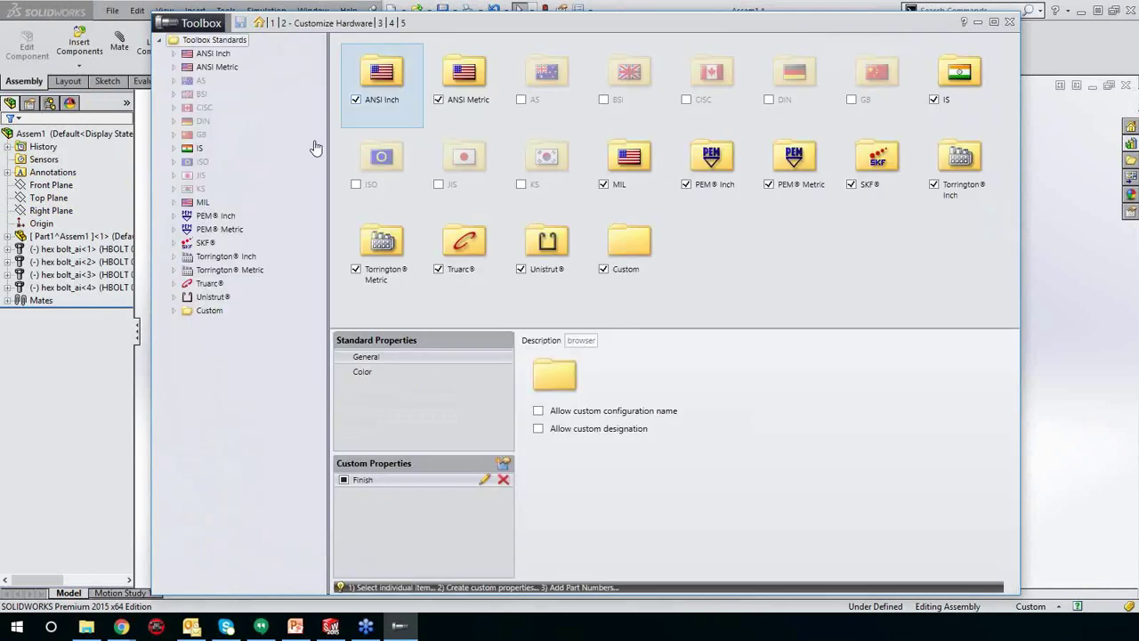
double_click(377, 73)
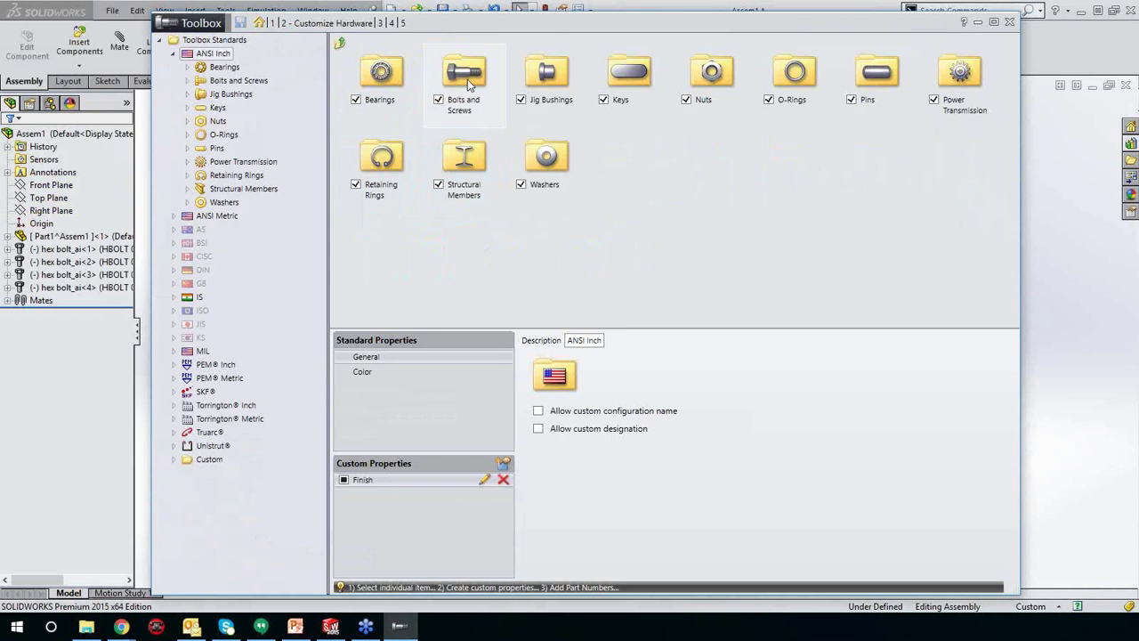
double_click(467, 79)
double_click(468, 80)
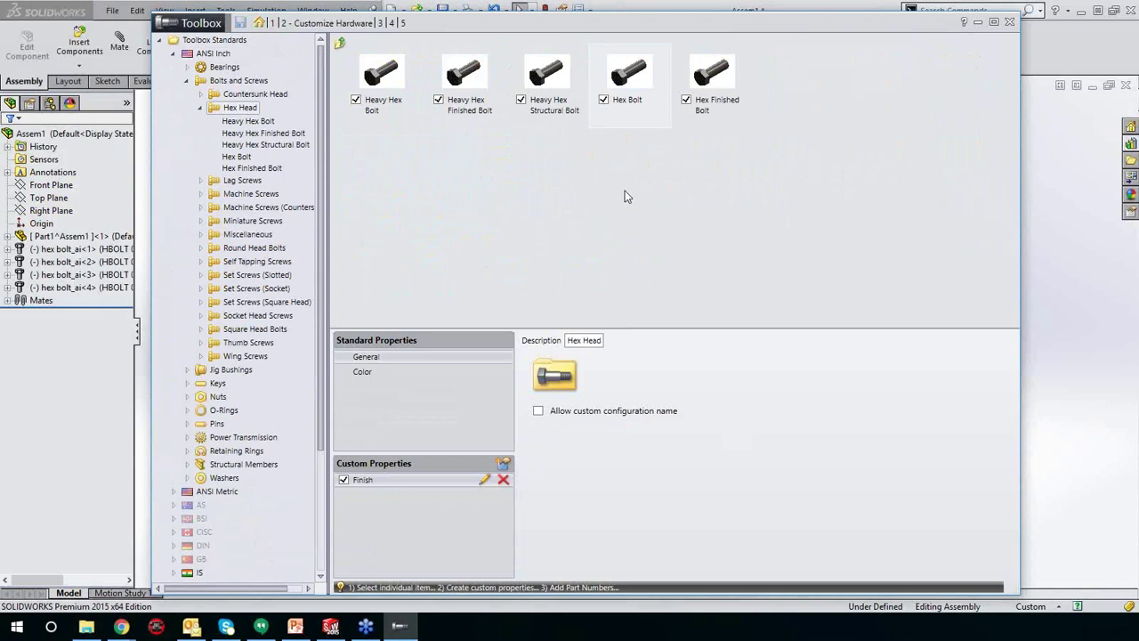
double_click(634, 103)
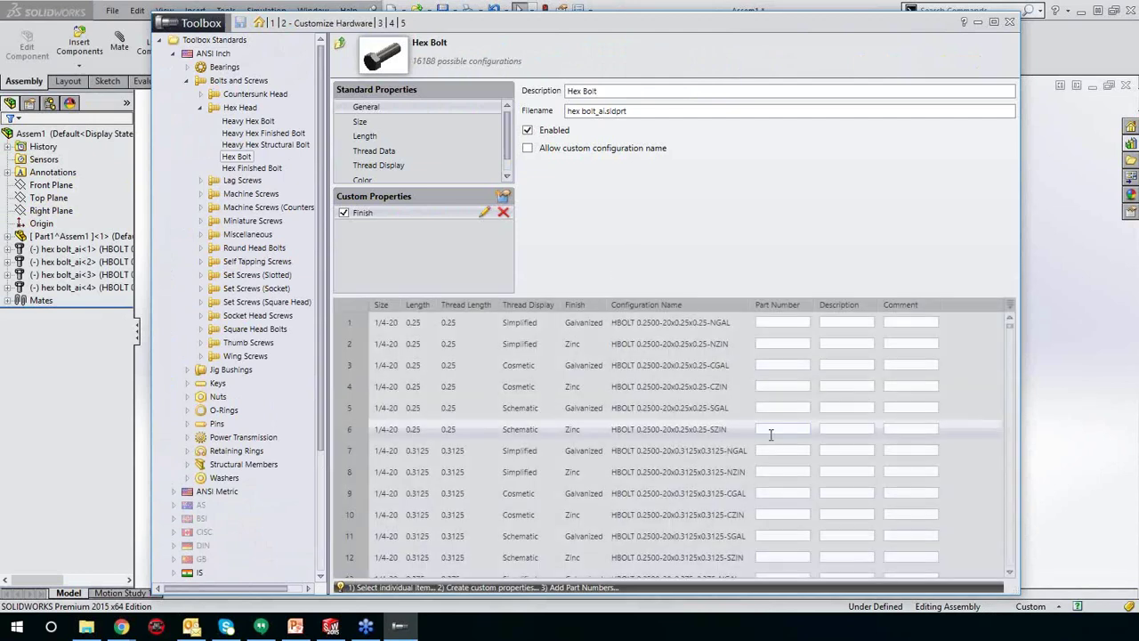
Step: Look through the Hex Bolt configuration table's part number and description entries, and close the Toolbox settings
click(1011, 350)
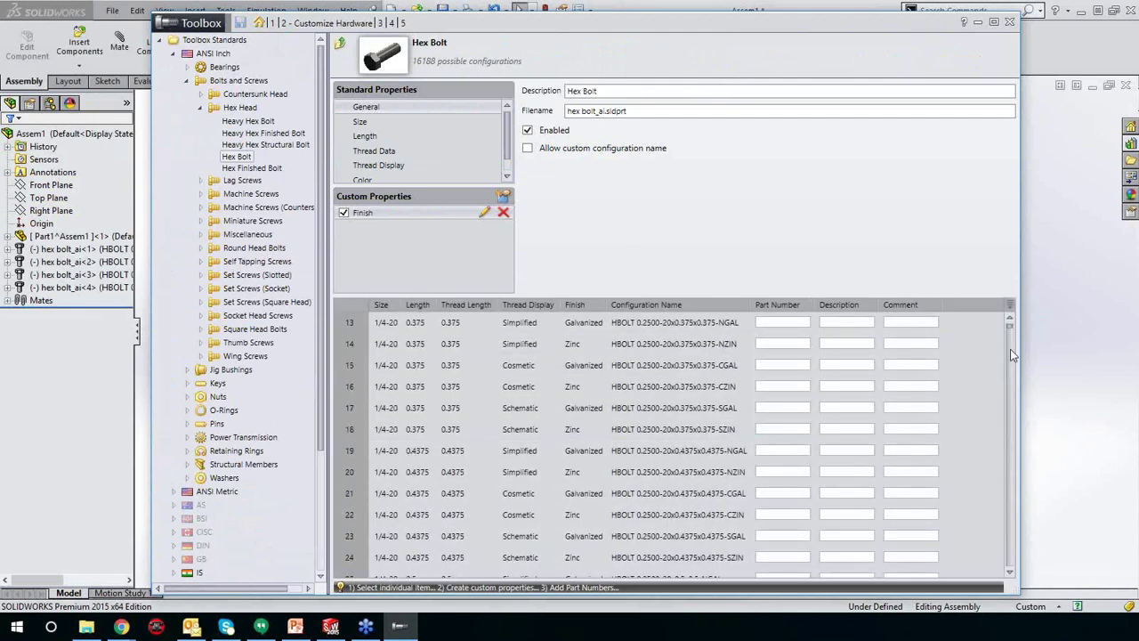
click(1010, 355)
click(1008, 331)
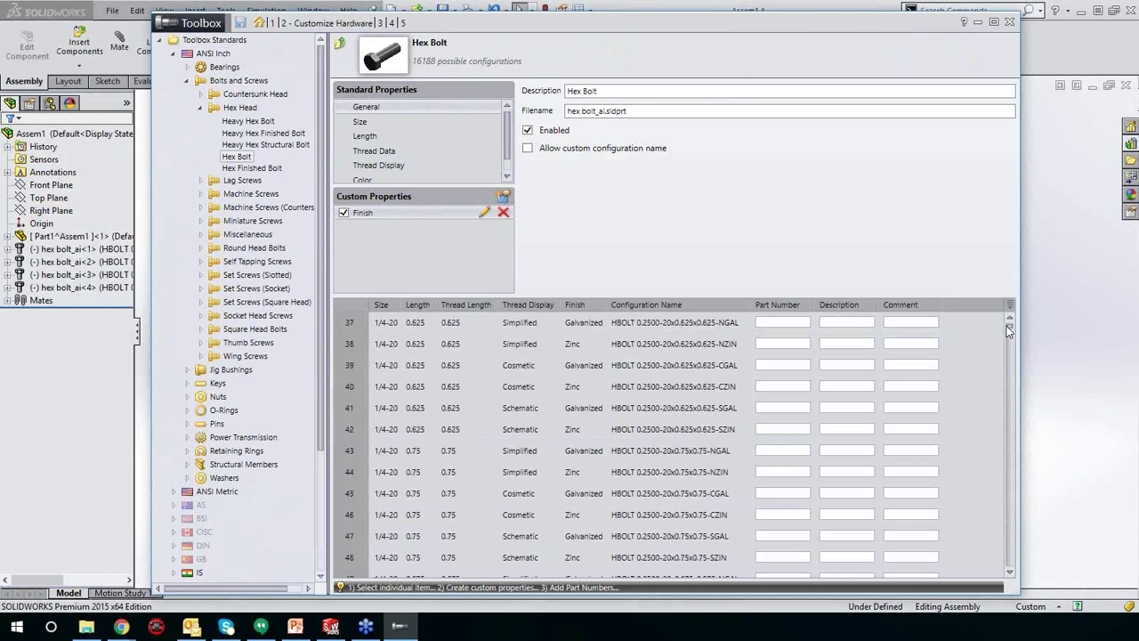
drag(1011, 339, 1013, 378)
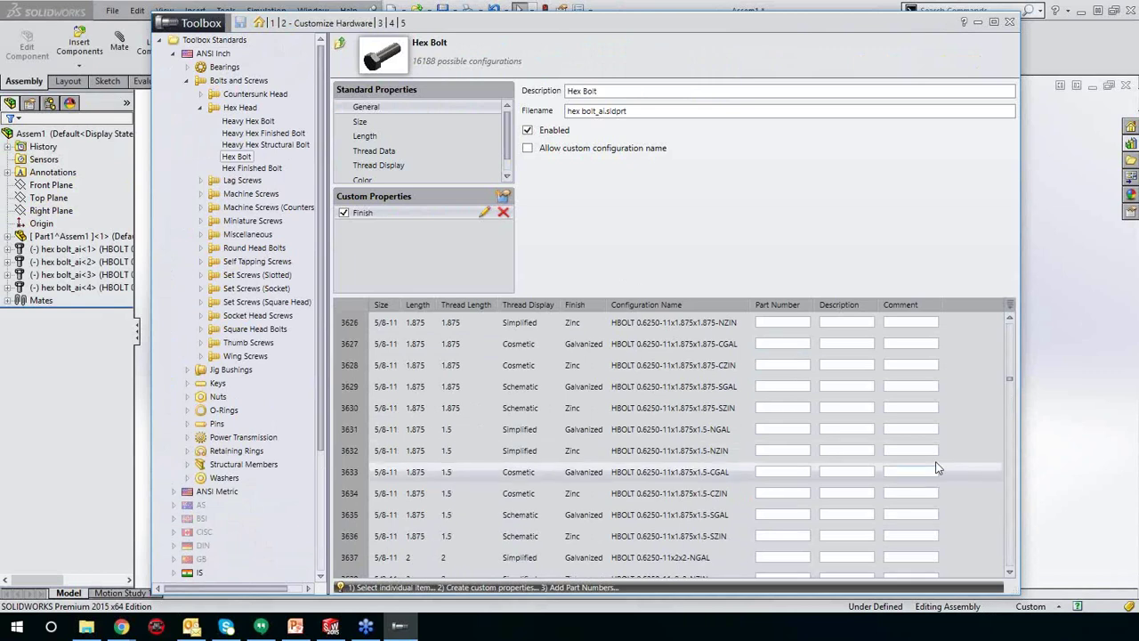
scroll(937, 467, up, 8)
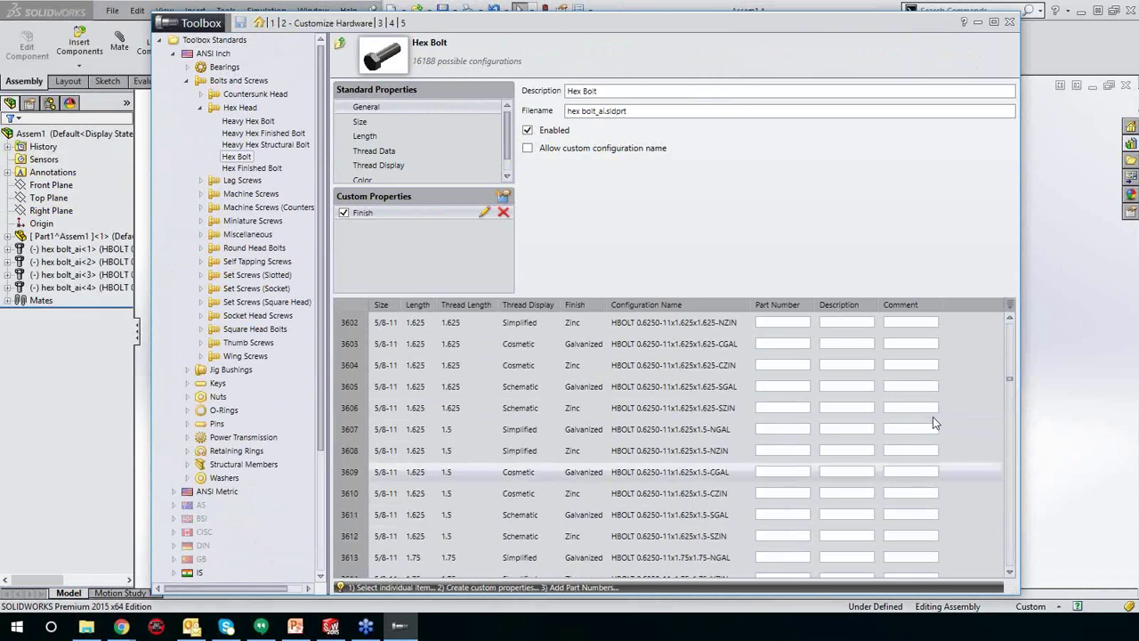
scroll(933, 417, up, 3)
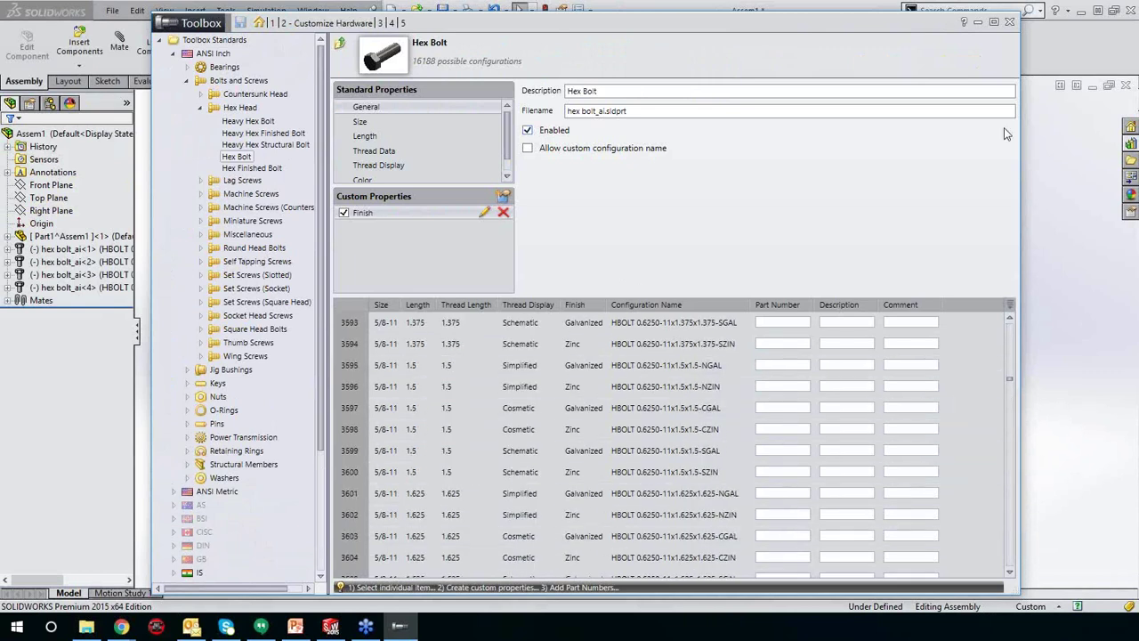
scroll(991, 334, up, 4)
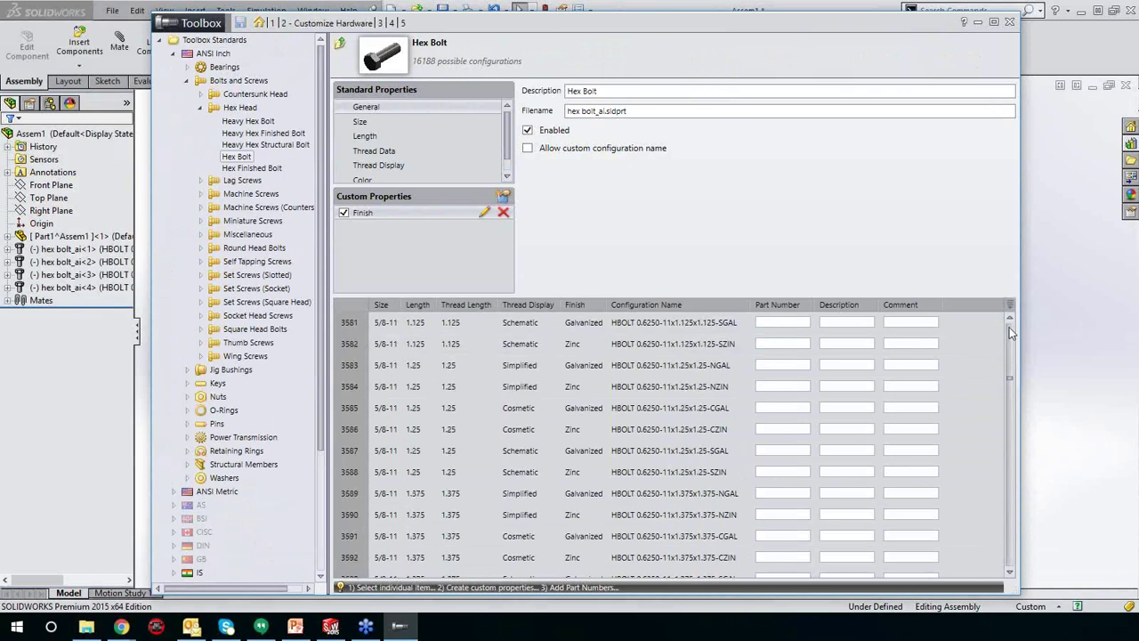
click(1010, 21)
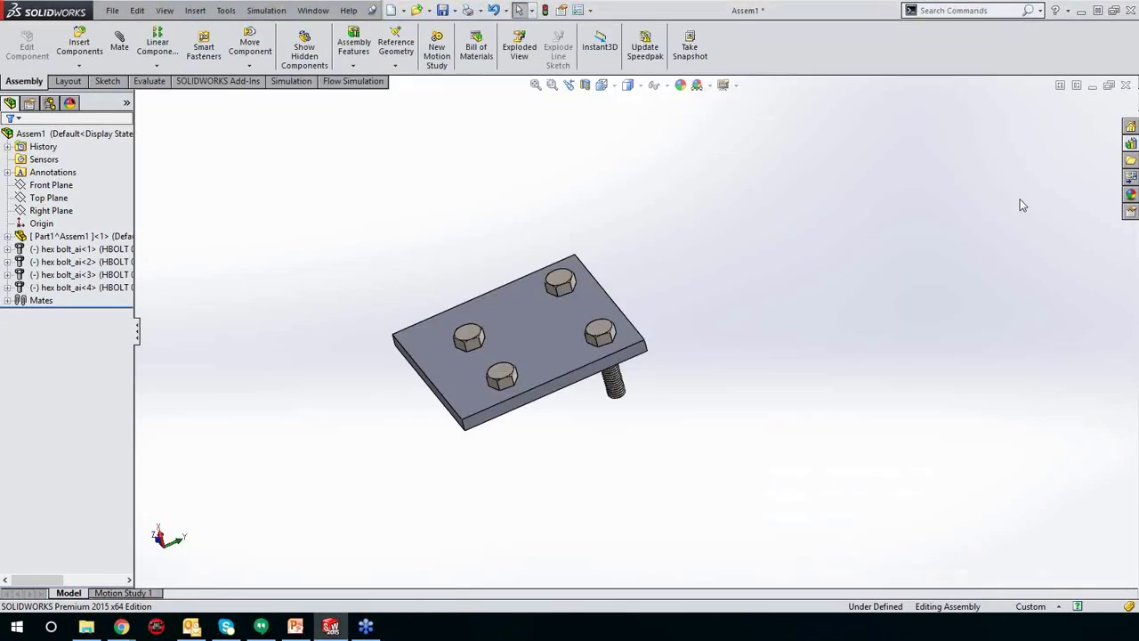
Step: Save the assembly to the Desktop as Assem1.SLDASM without rebuilding, saving all modified files and keeping virtual components inside the assembly
middle_drag(625, 316, 656, 286)
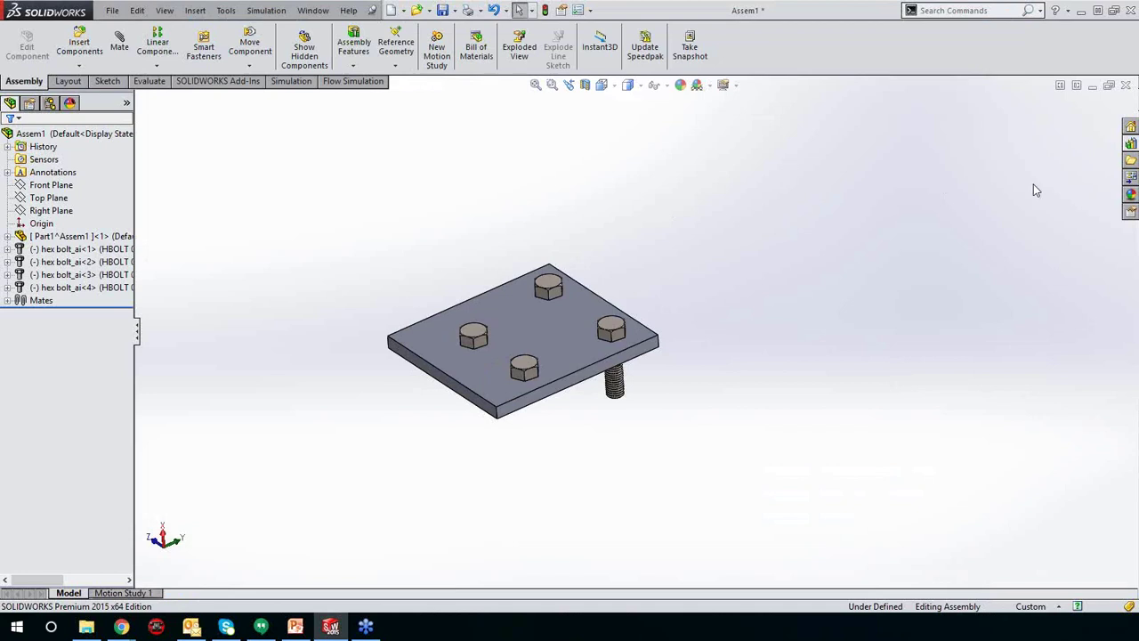
click(114, 11)
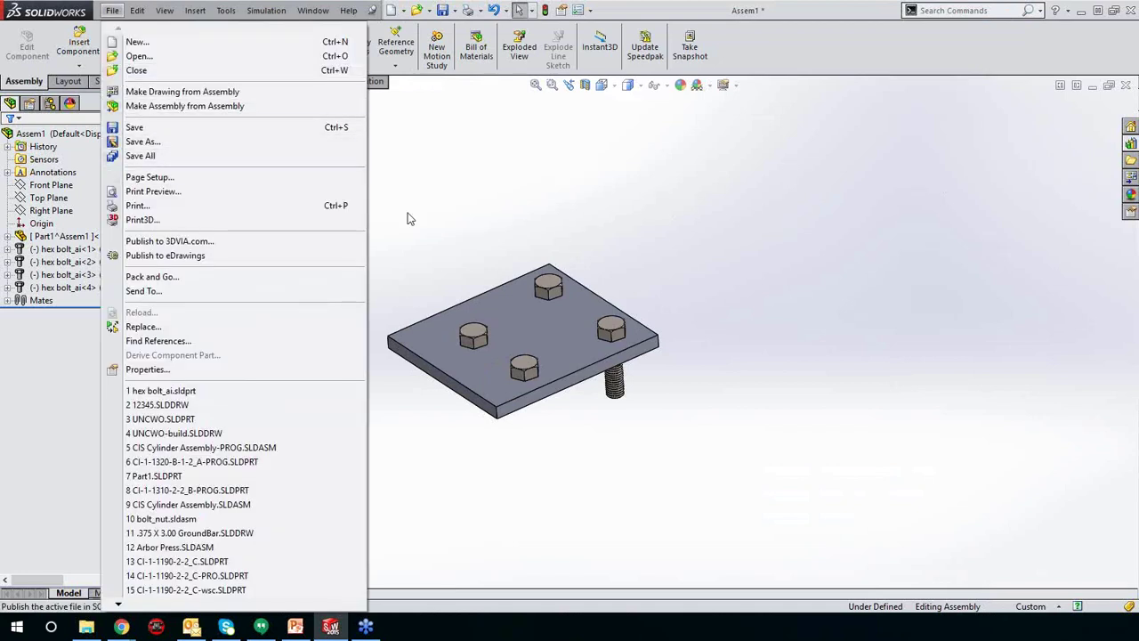
click(135, 127)
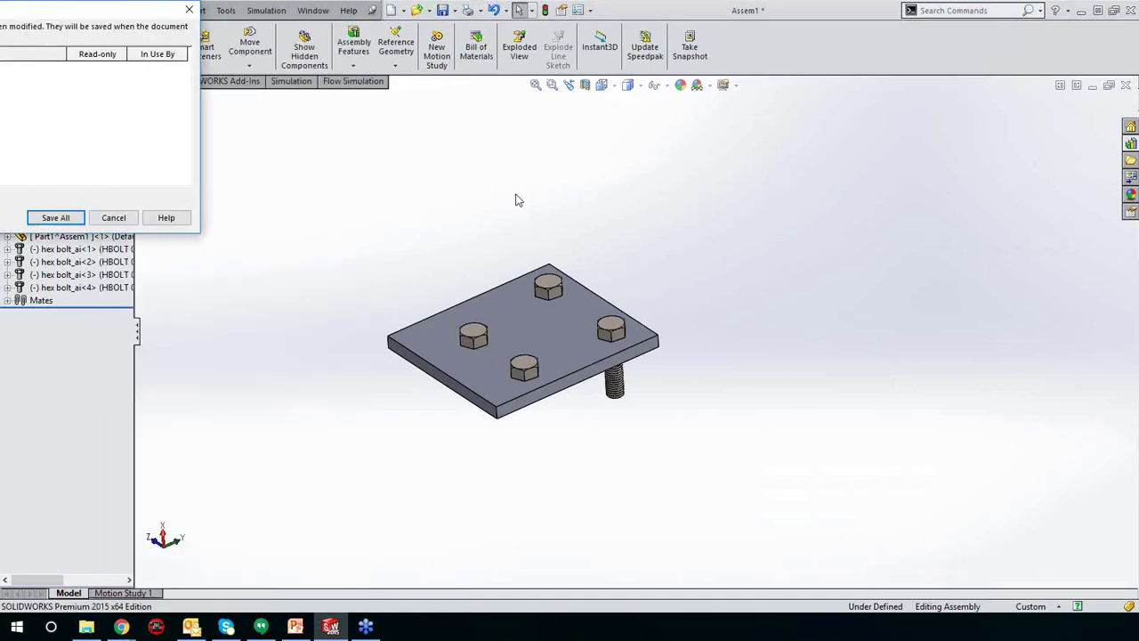
key(Return)
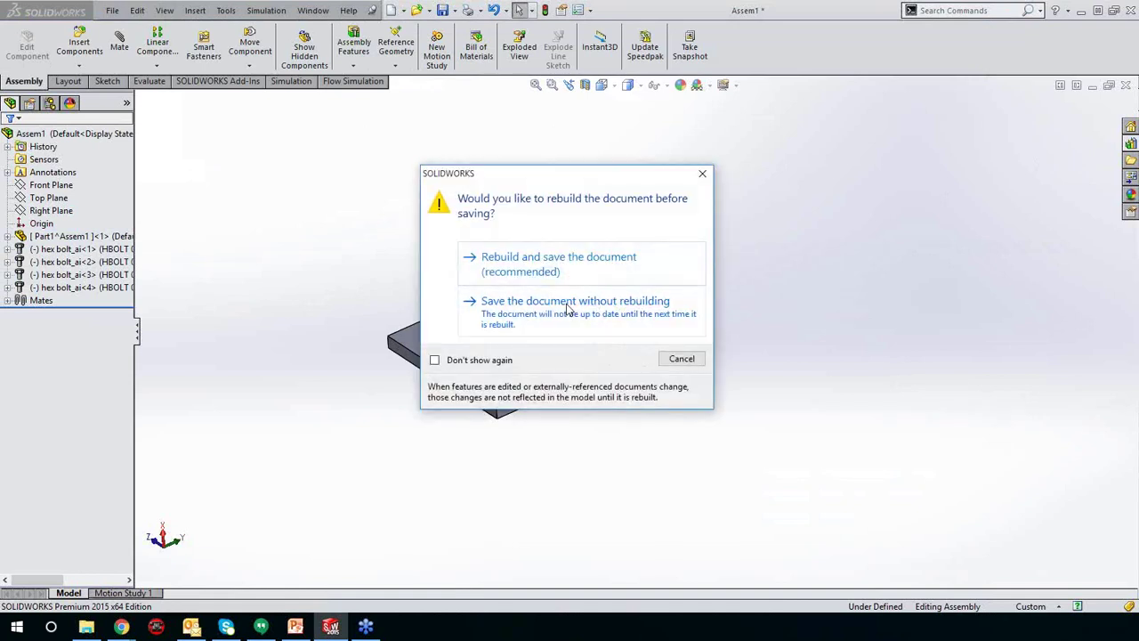
click(568, 308)
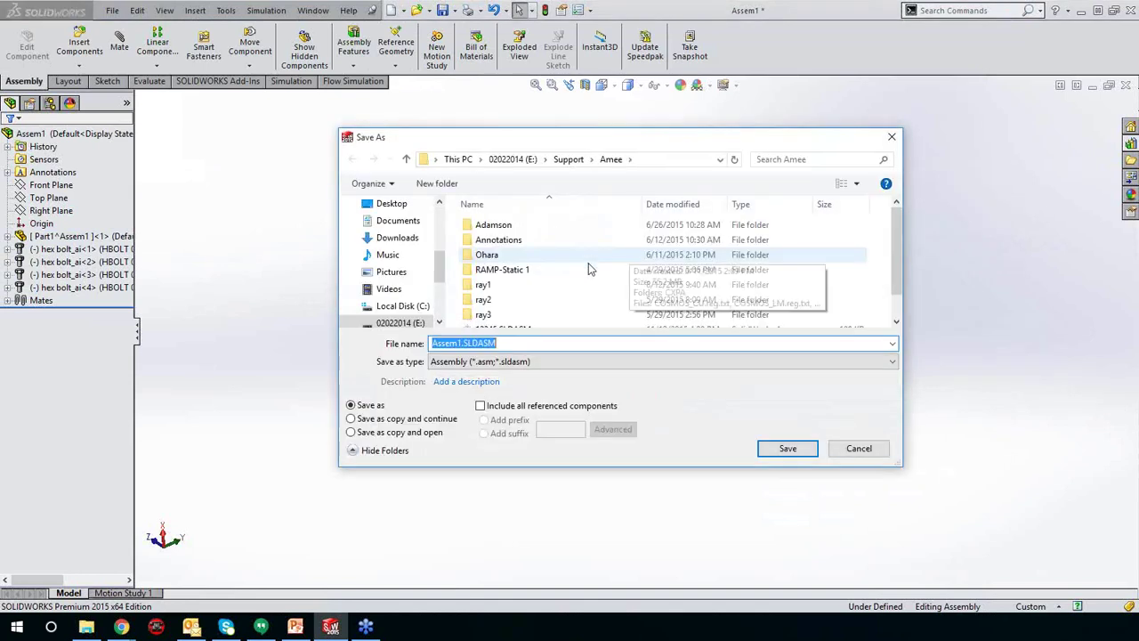
click(413, 207)
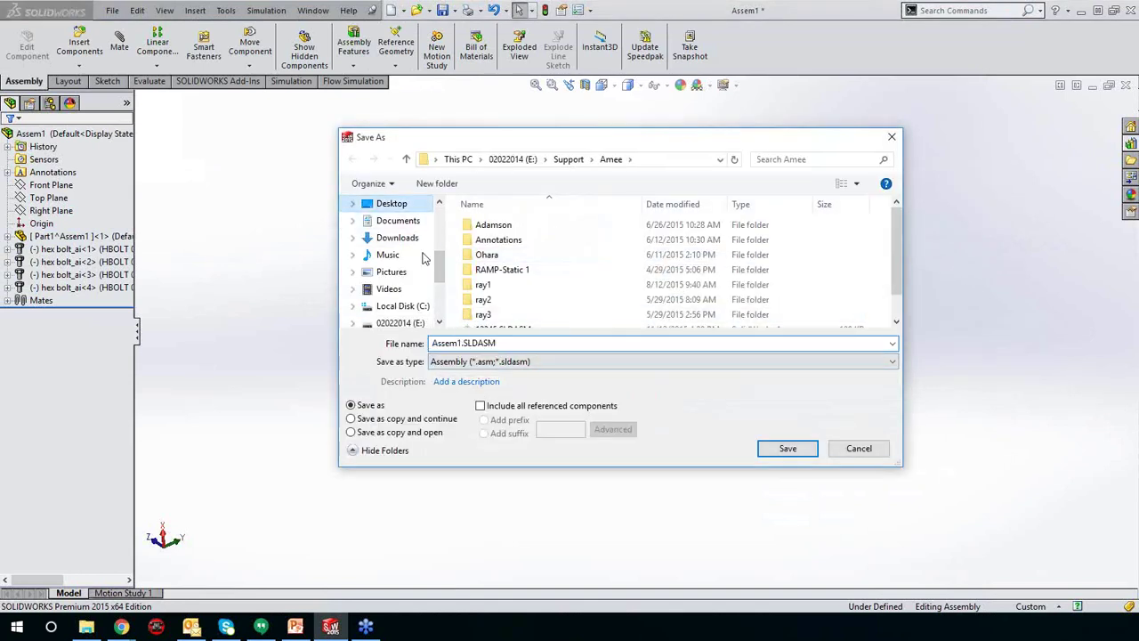
click(776, 450)
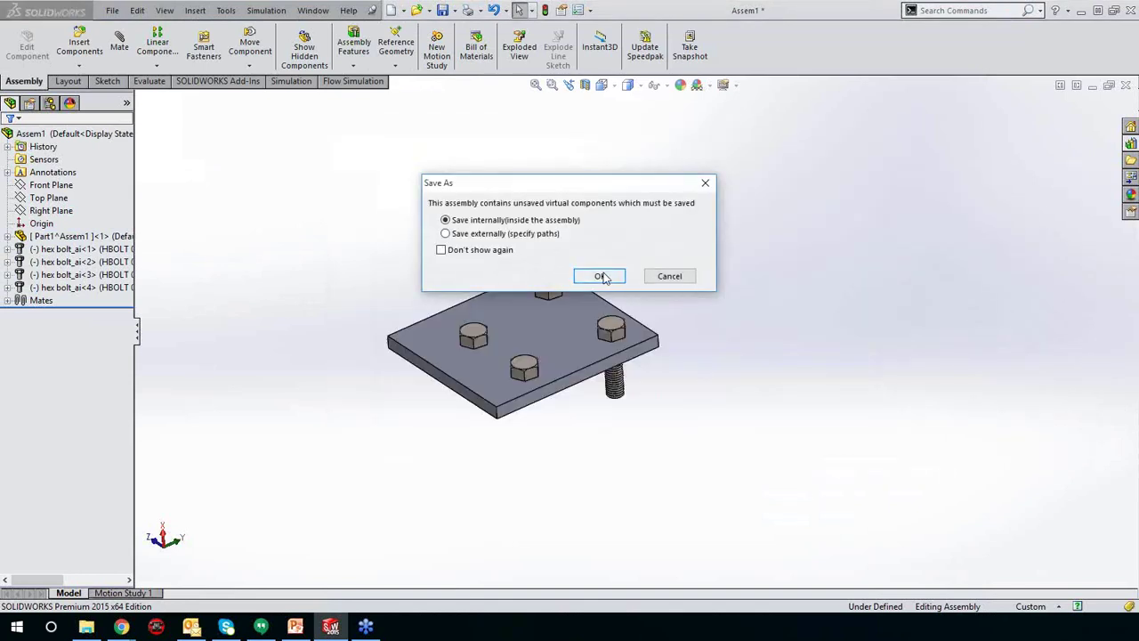
click(601, 277)
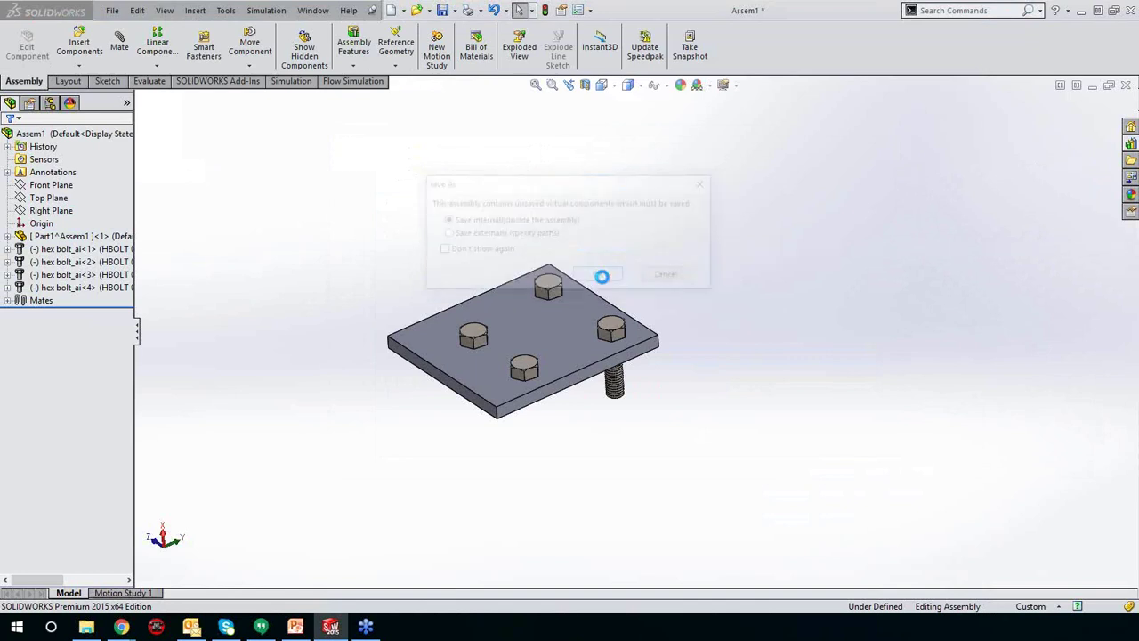
Step: Open the unedited short hex bolt hex bolt_ai<4> for Toolbox component editing
middle_drag(339, 147, 473, 378)
scroll(622, 329, down, 3)
scroll(622, 328, down, 3)
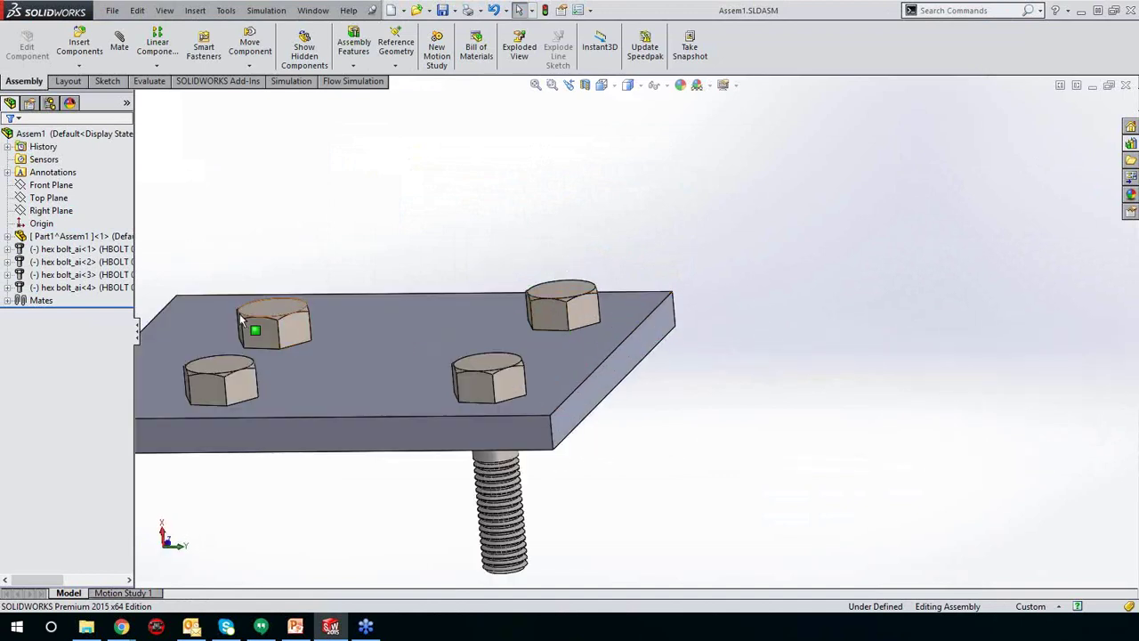
middle_drag(246, 320, 332, 313)
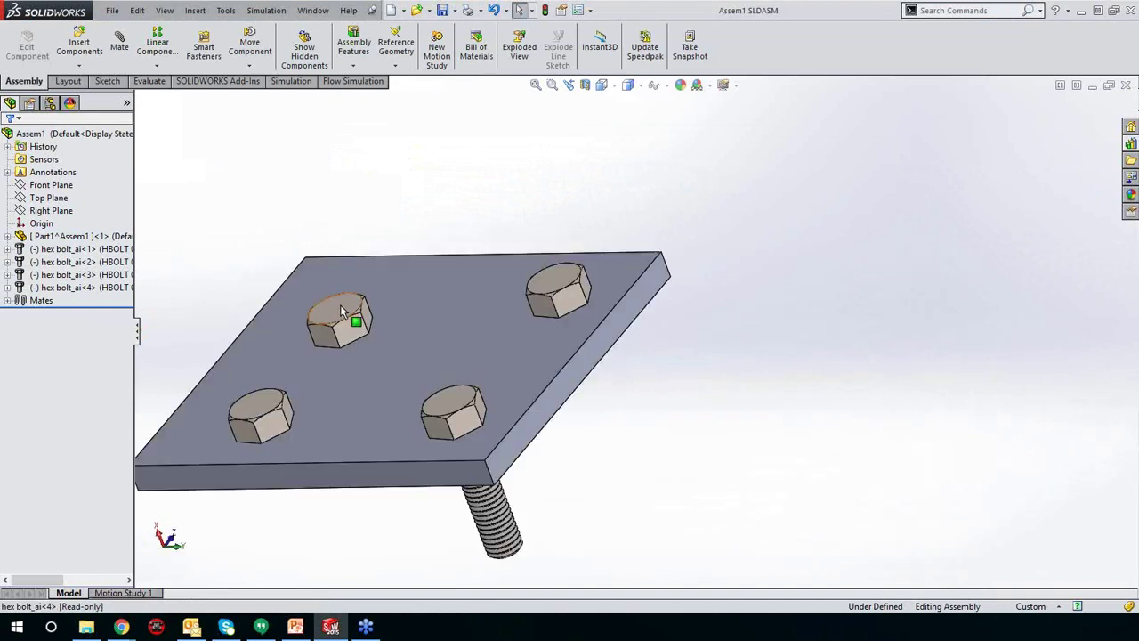
right_click(340, 309)
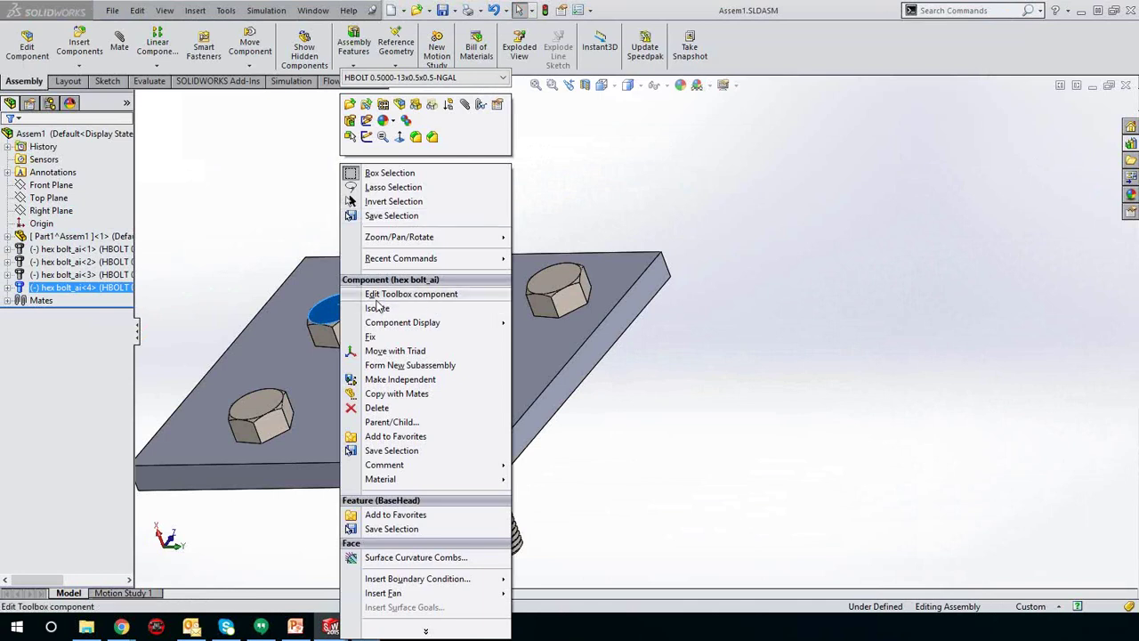
click(363, 302)
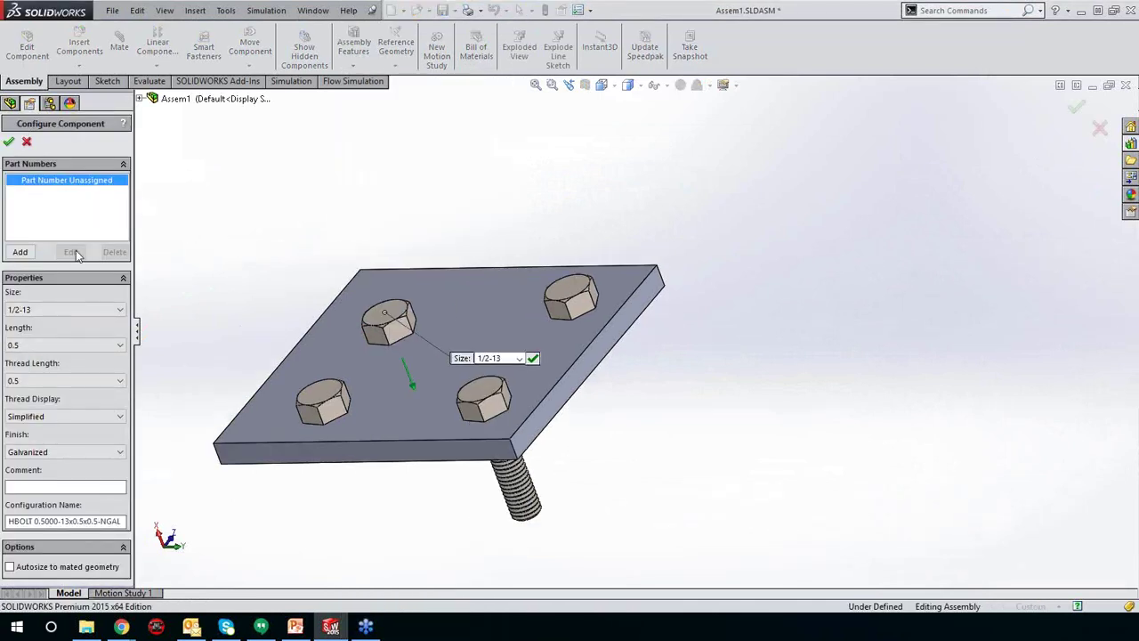
Step: Set the bolt's length to 1 and its thread display to Cosmetic
middle_drag(365, 376, 357, 237)
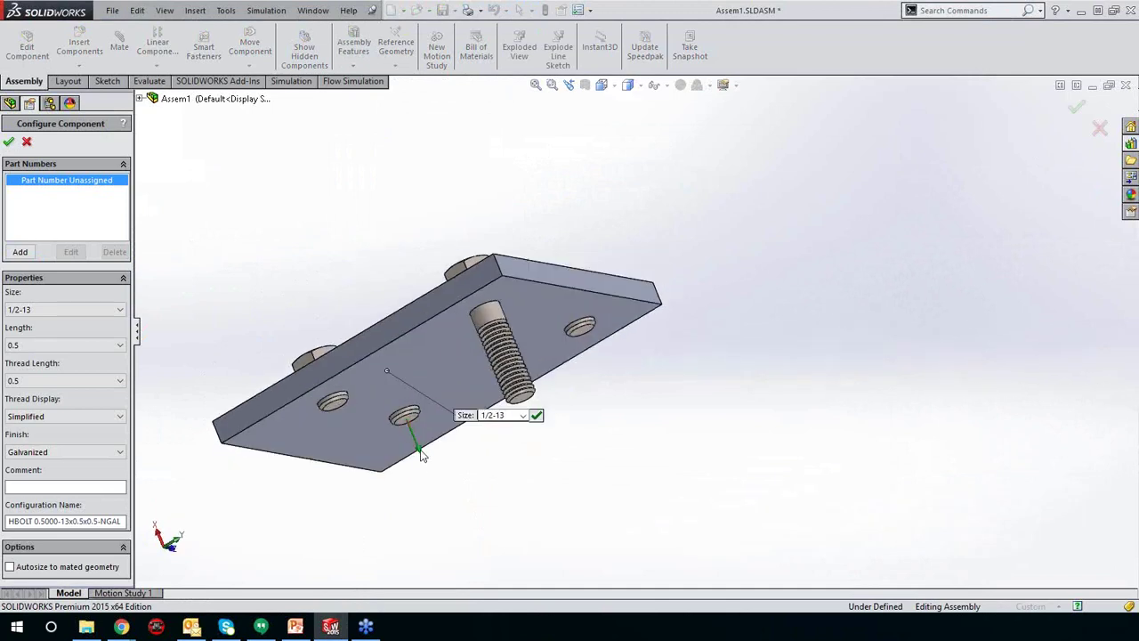
drag(430, 462, 463, 532)
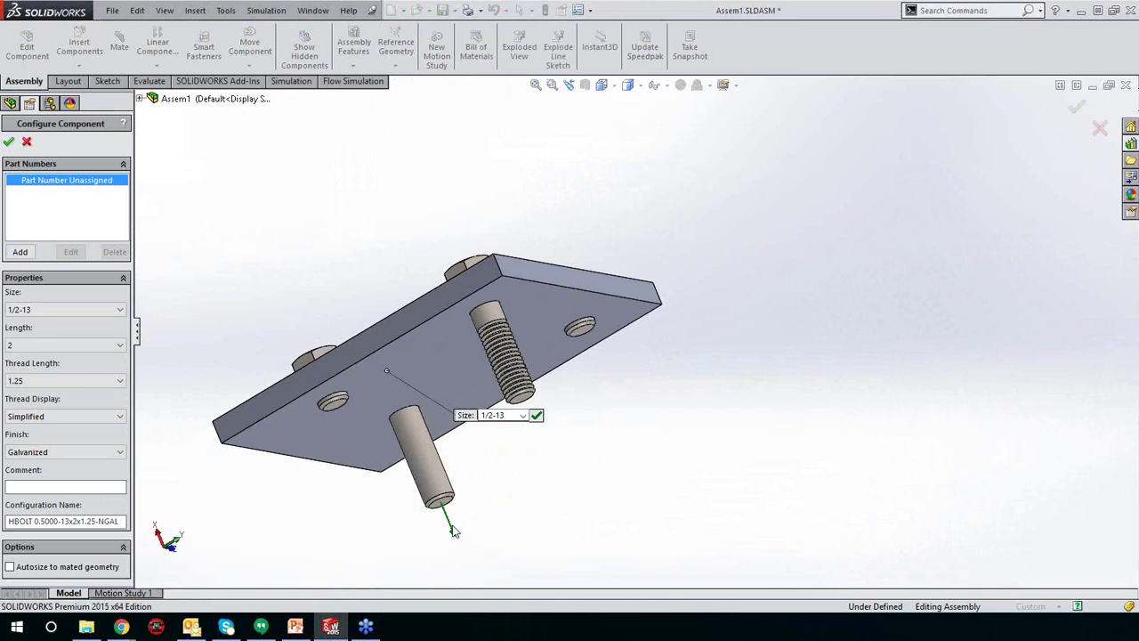
drag(454, 532, 453, 486)
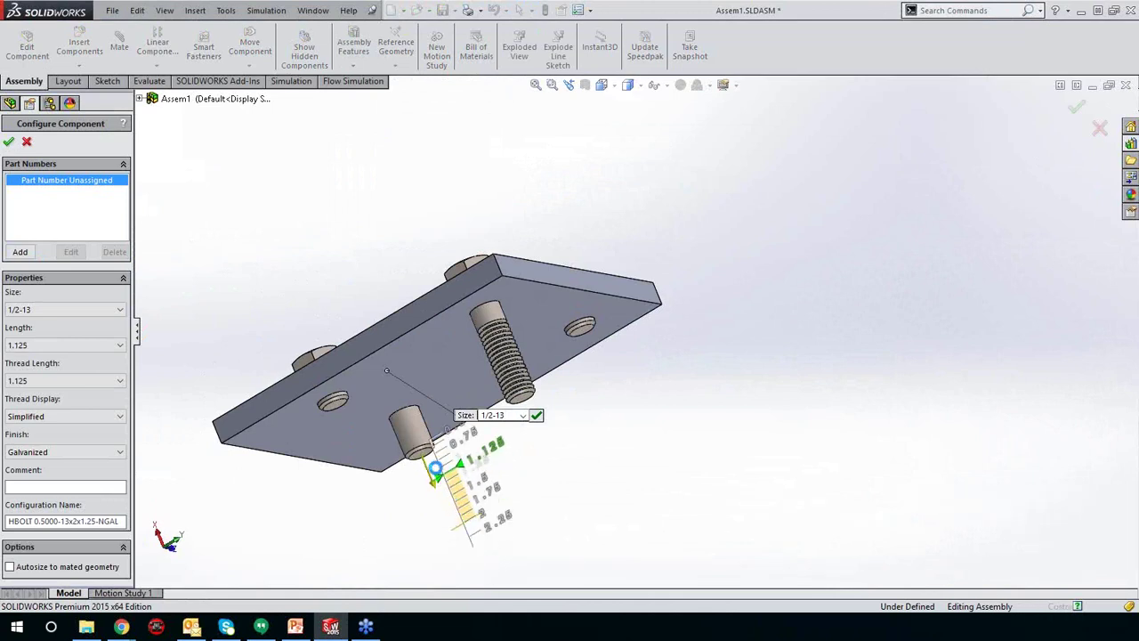
click(55, 348)
scroll(43, 368, up, 2)
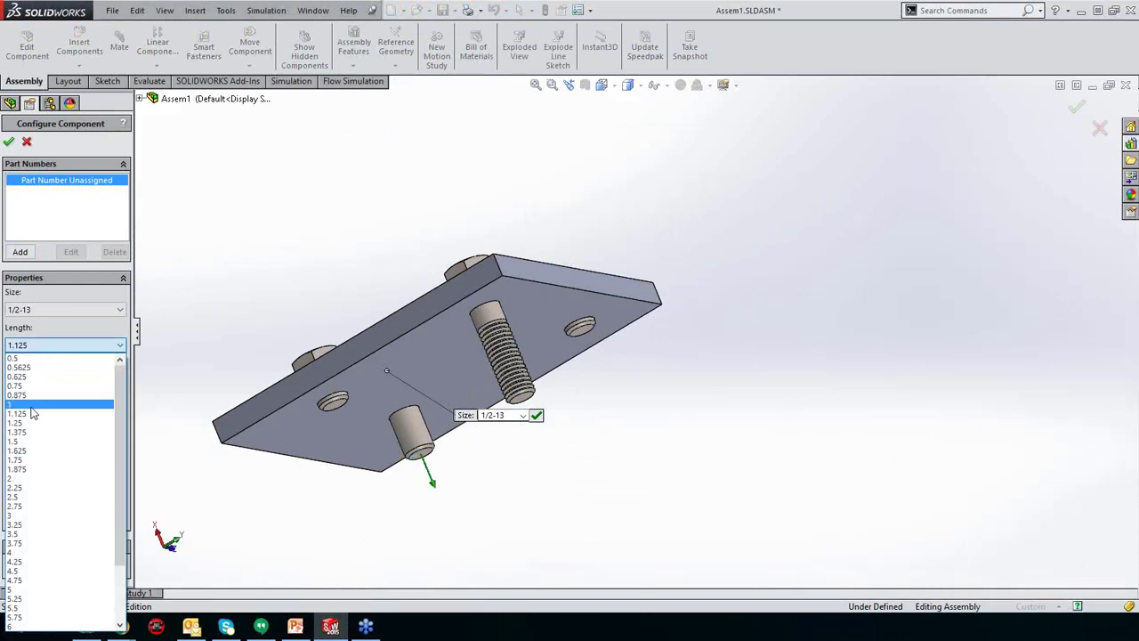
click(31, 406)
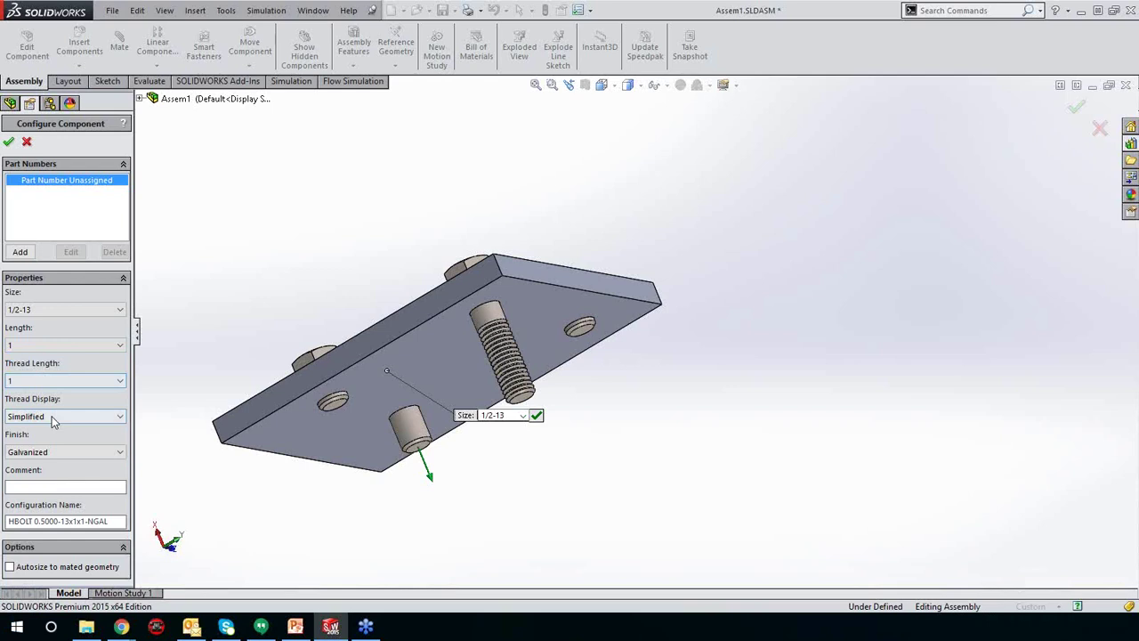
click(53, 418)
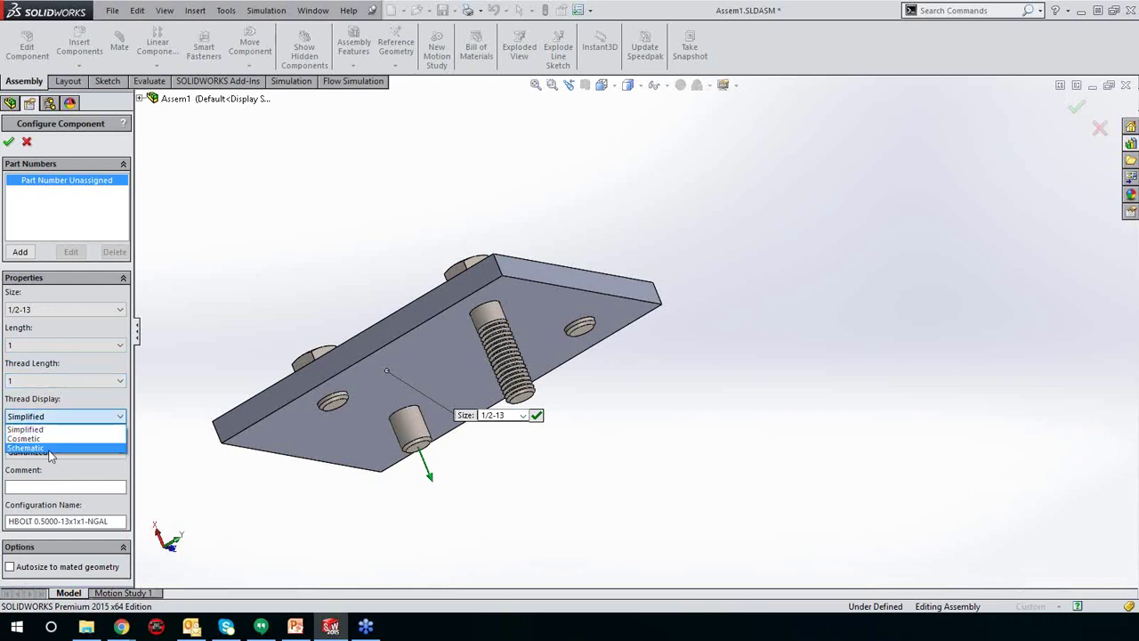
click(35, 438)
Step: Add the part number HBOLT 0.5000-13x1x1-CGAL with the same text as description, and accept the bolt's configuration
click(19, 252)
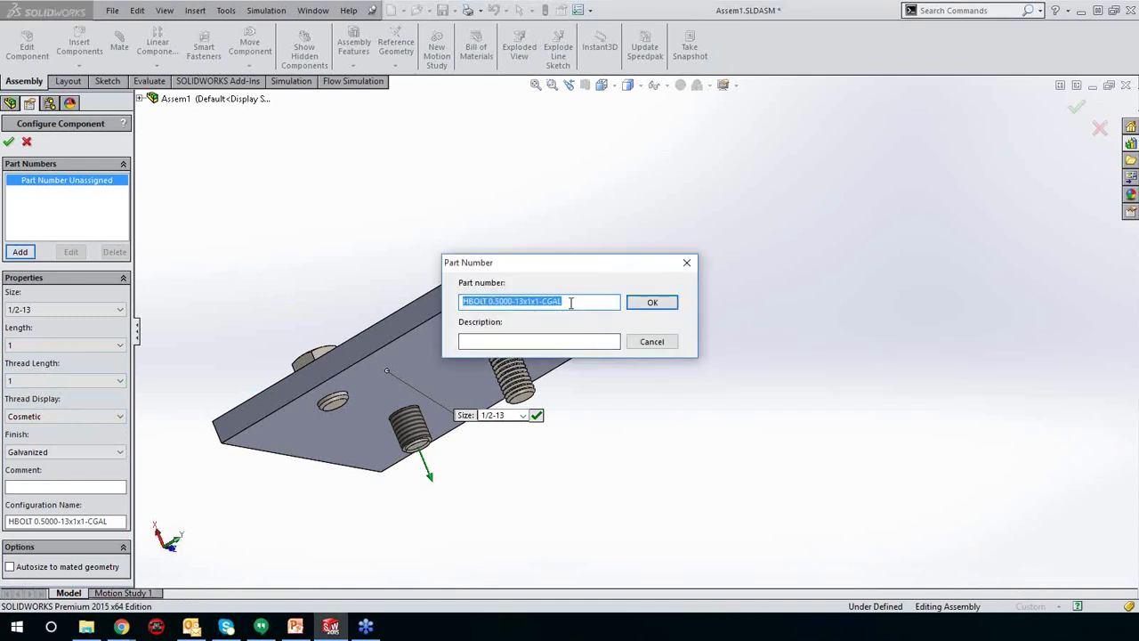
key(ctrl+c)
click(573, 342)
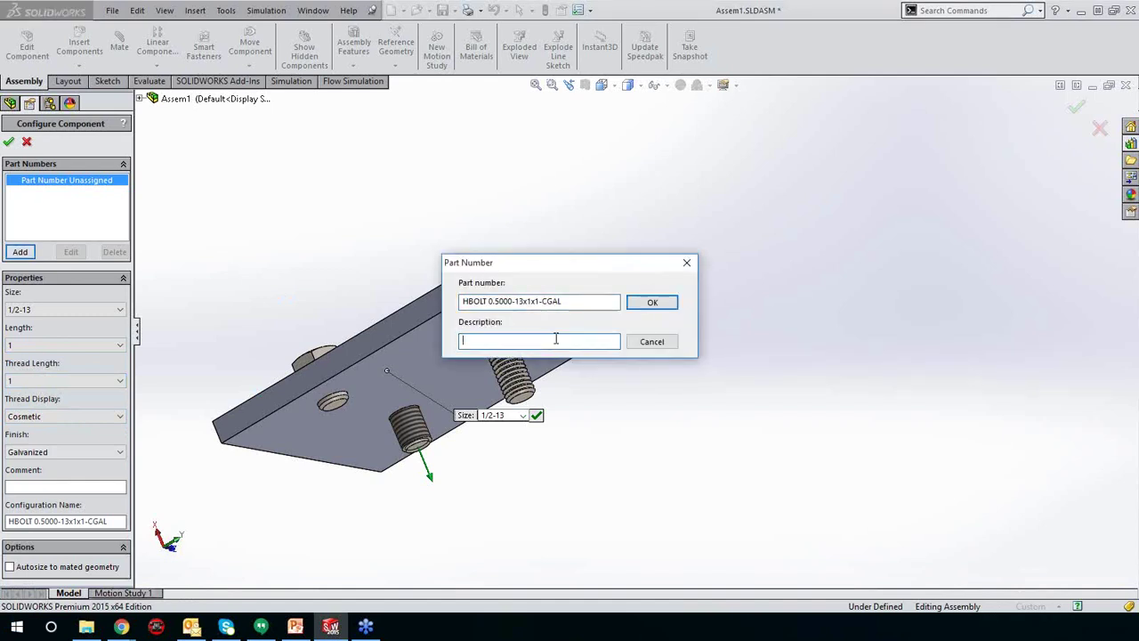
key(ctrl+v)
click(650, 303)
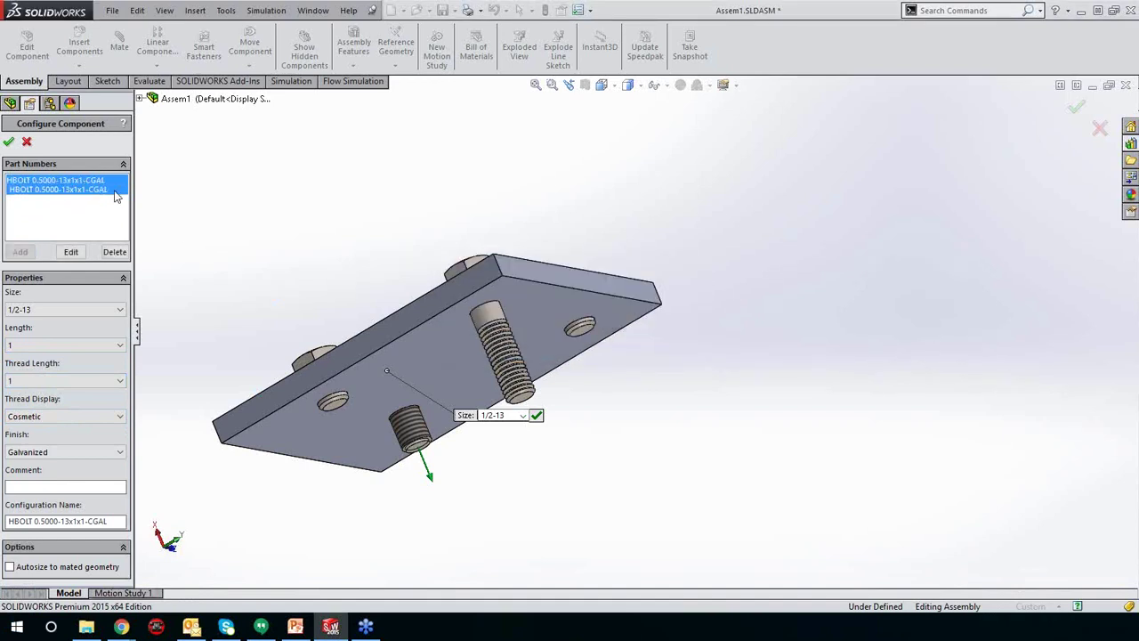
key(Return)
Step: Isolate the short hex bolt hex bolt_ai<2> in the assembly
middle_drag(360, 276, 361, 331)
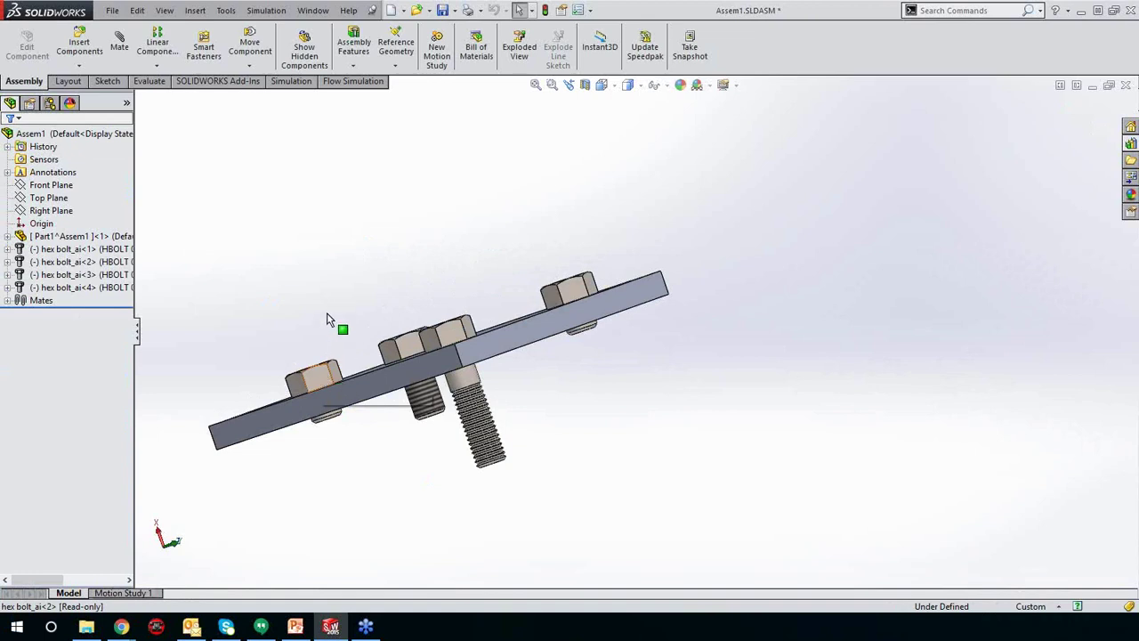
click(318, 376)
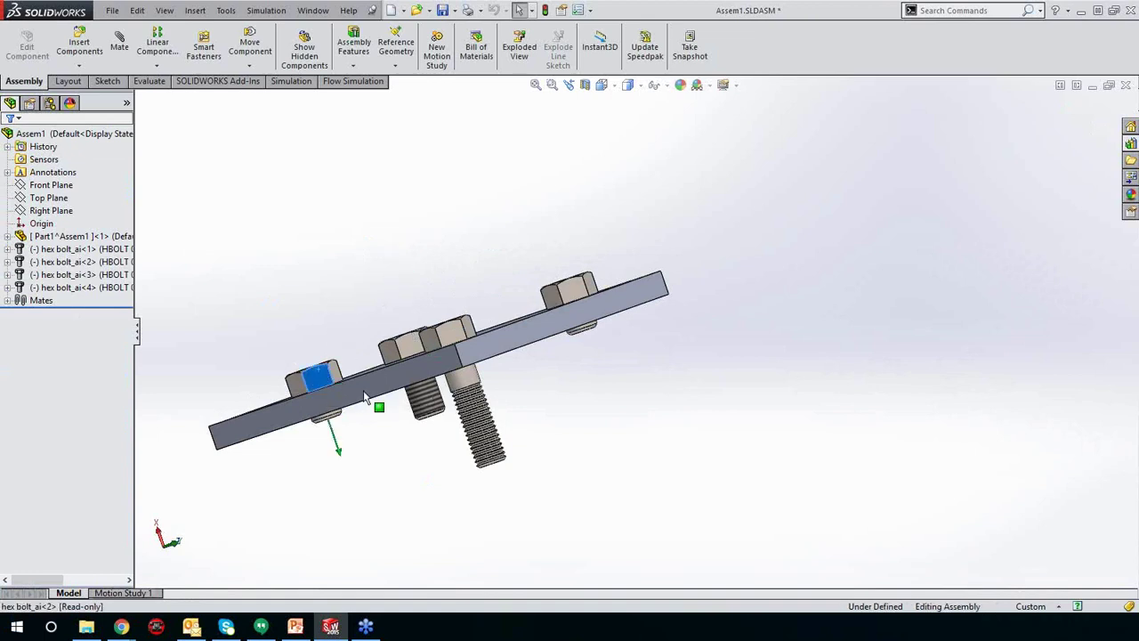
right_click(318, 378)
key(Escape)
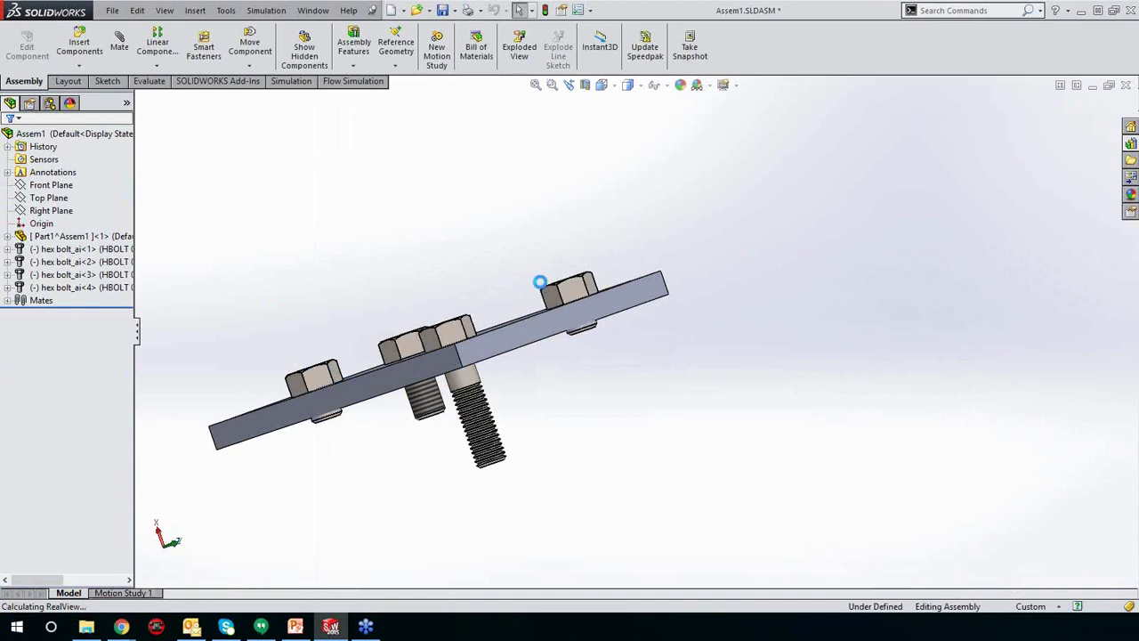
right_click(540, 287)
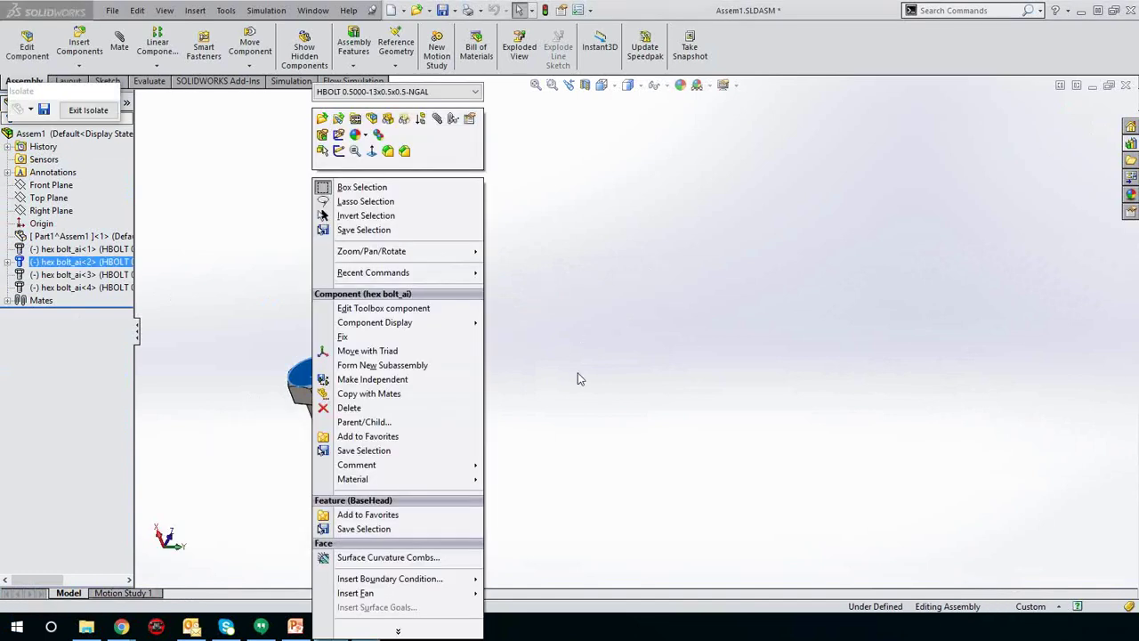
click(205, 285)
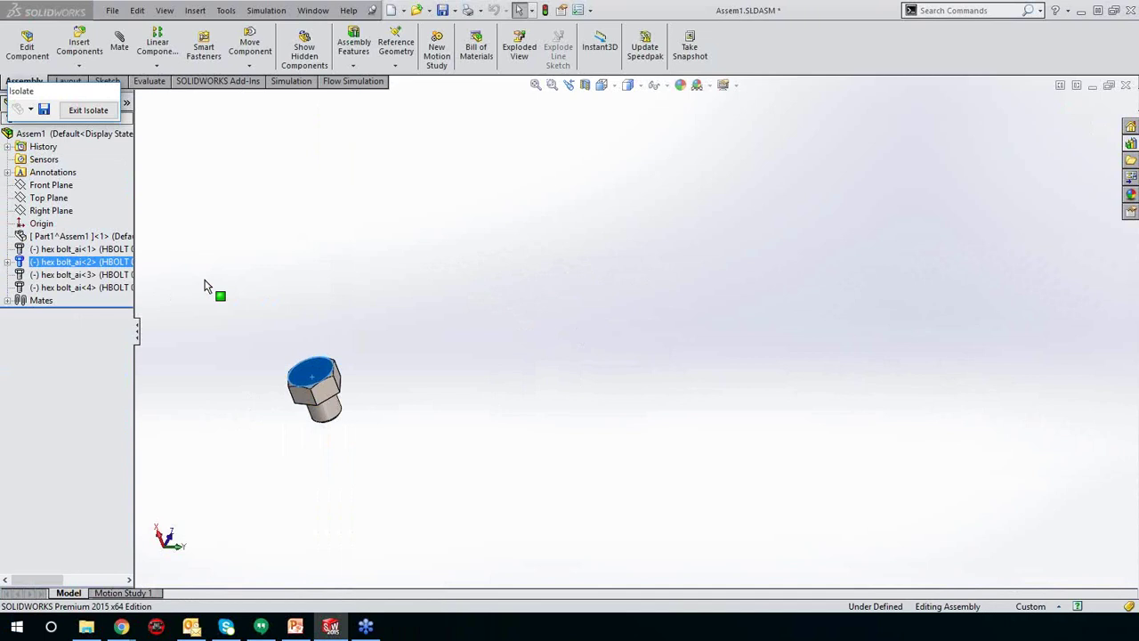
Step: Try to assign the existing part number HBOLT 0.5000-13x1x1-CGAL to the isolated bolt through Toolbox editing, and exit the isolation
right_click(335, 383)
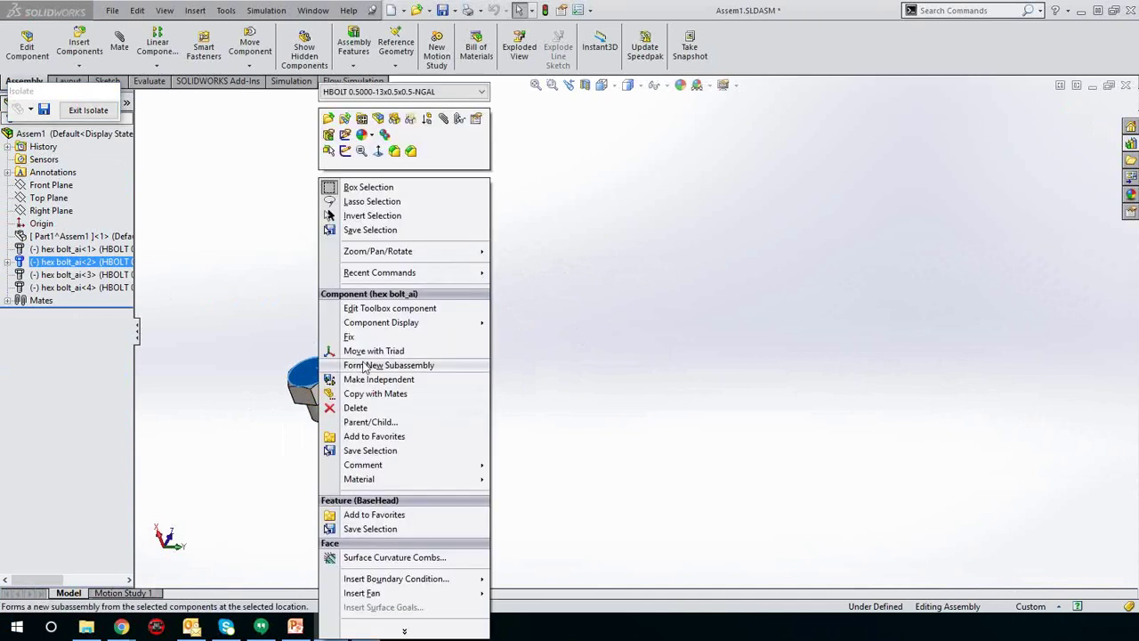
click(349, 309)
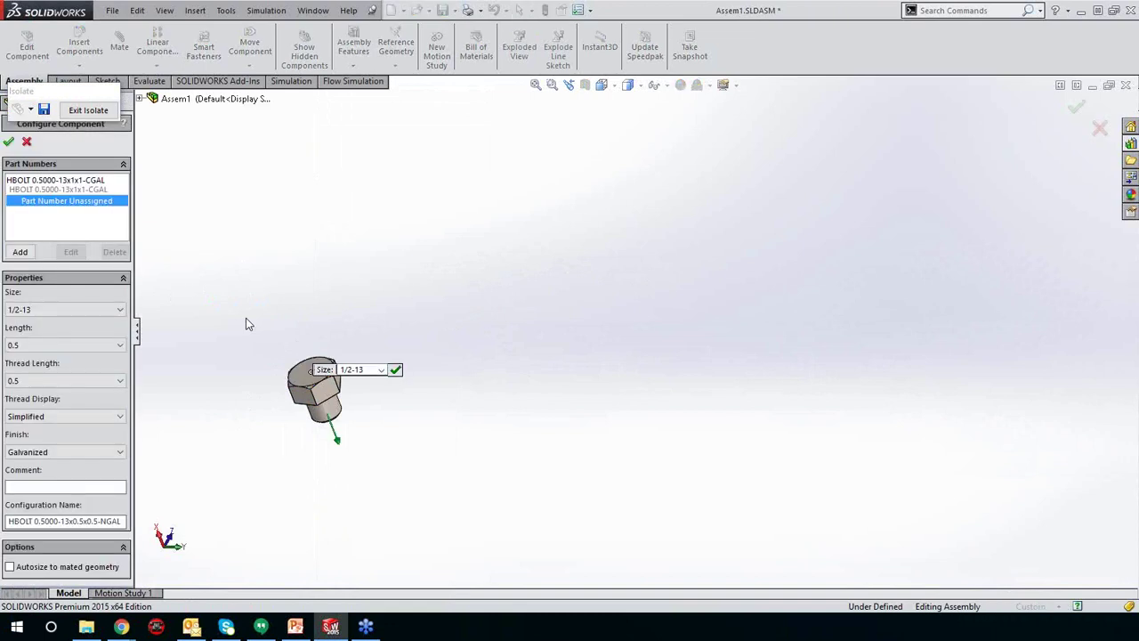
click(59, 181)
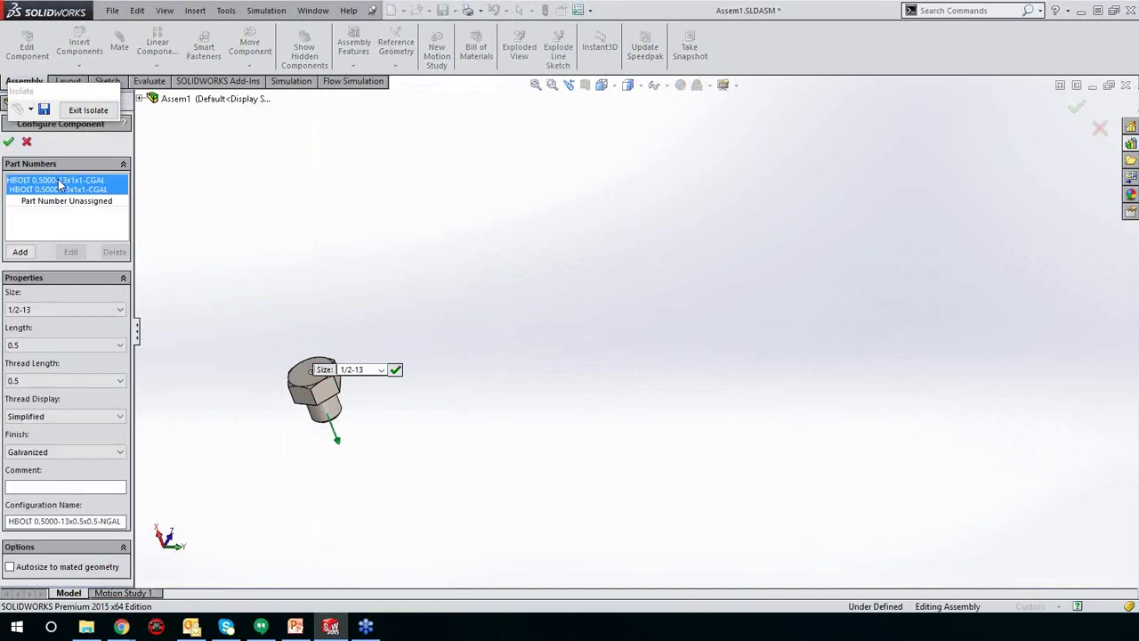
click(9, 142)
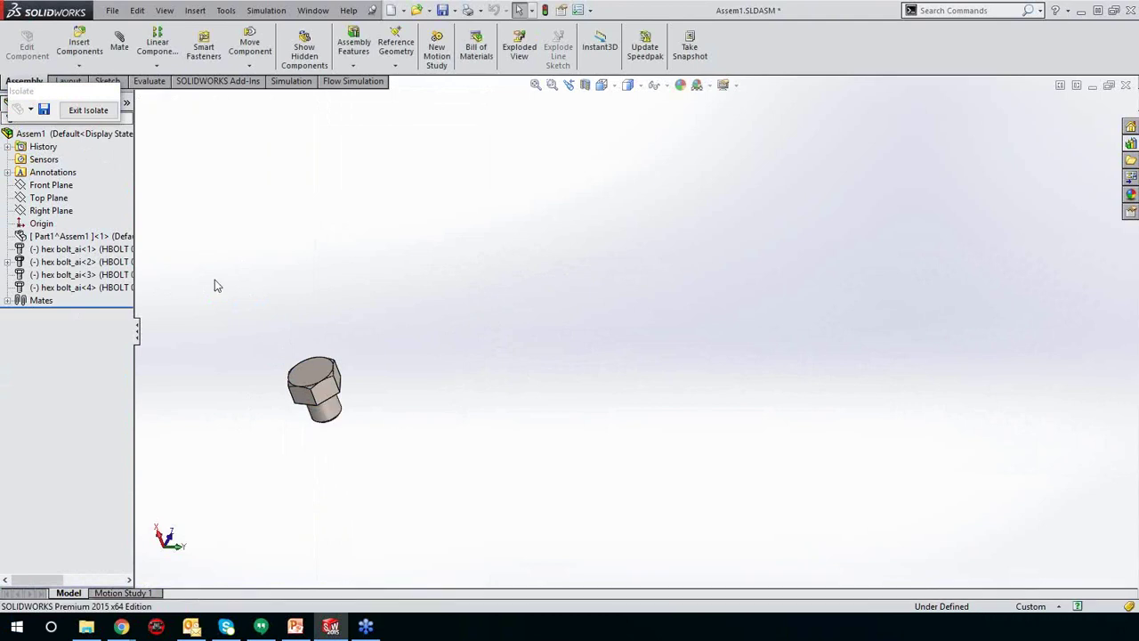
click(88, 109)
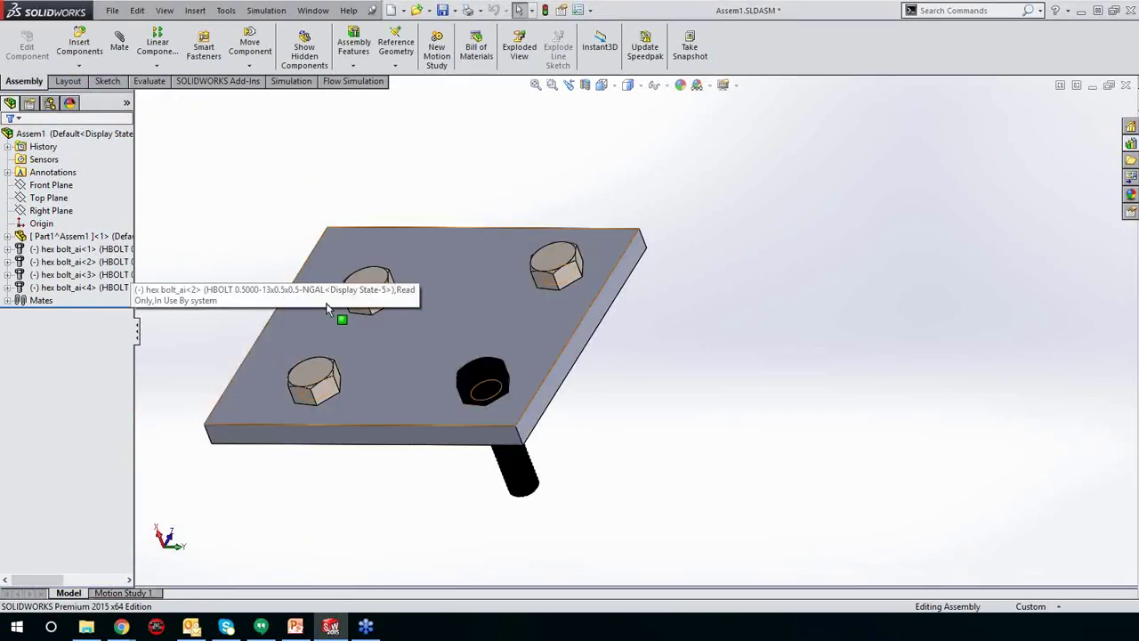
Step: Switch hex bolt_ai<2> to the existing configuration HBOLT 0.5000-13x1x1-CGAL
middle_drag(326, 308, 326, 258)
middle_drag(422, 439, 361, 388)
scroll(347, 374, down, 3)
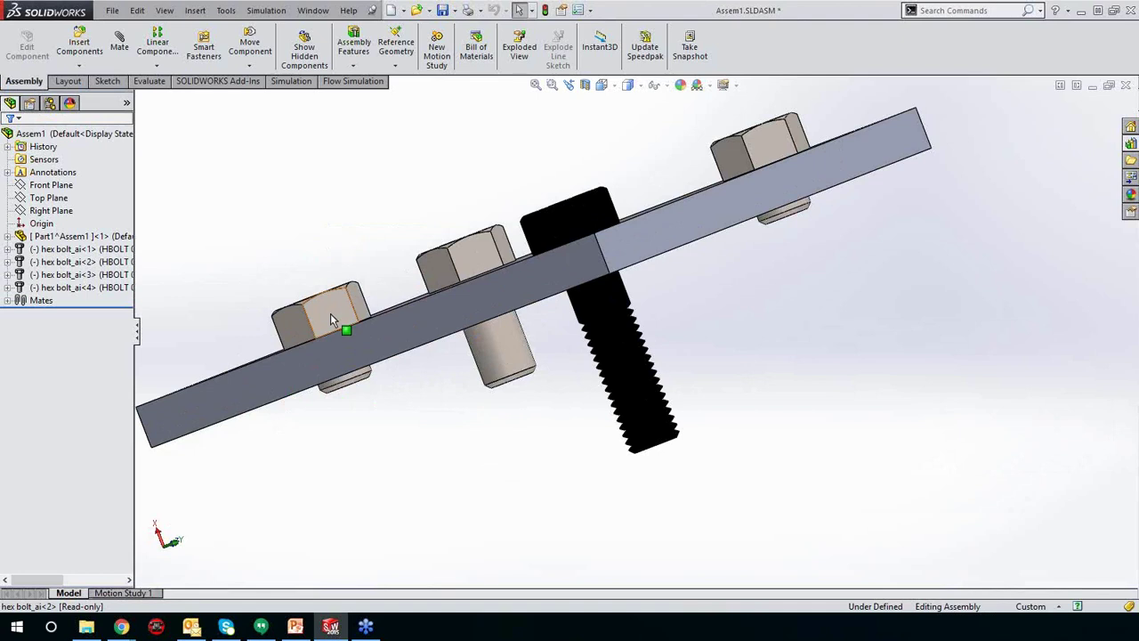
drag(331, 319, 101, 256)
right_click(100, 257)
key(Escape)
click(99, 252)
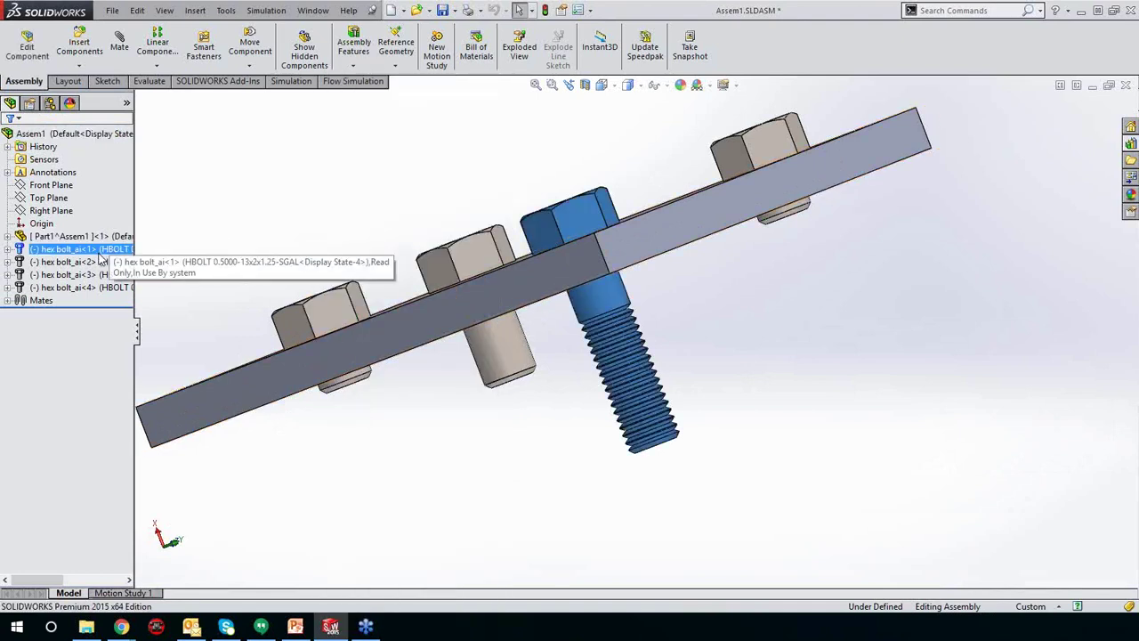
ctrl+click(87, 262)
click(86, 262)
right_click(92, 264)
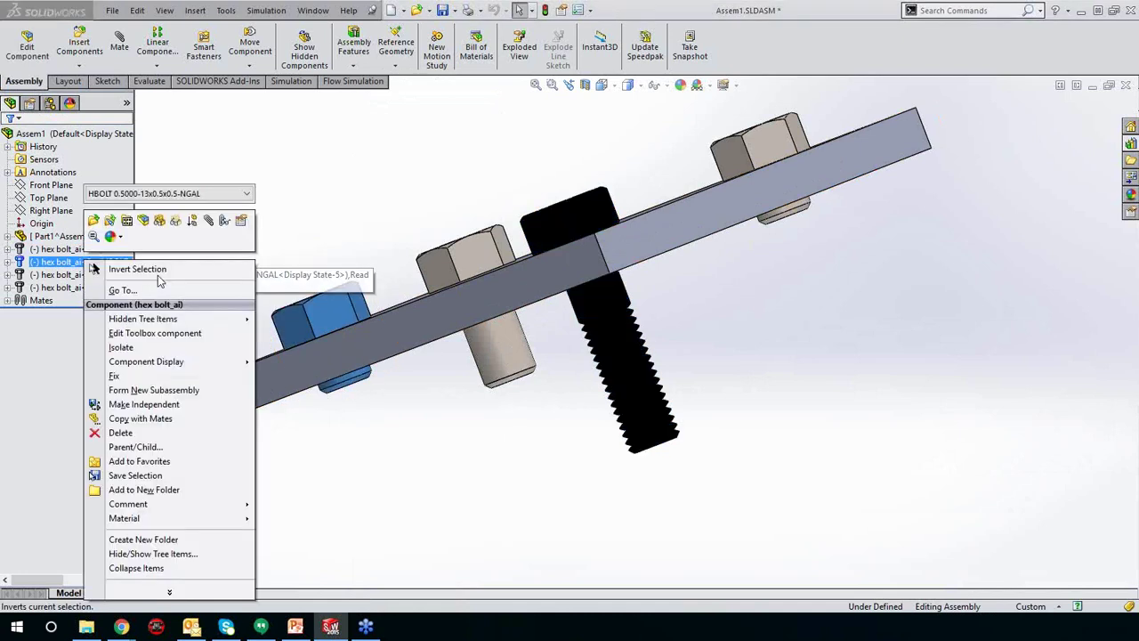
click(193, 195)
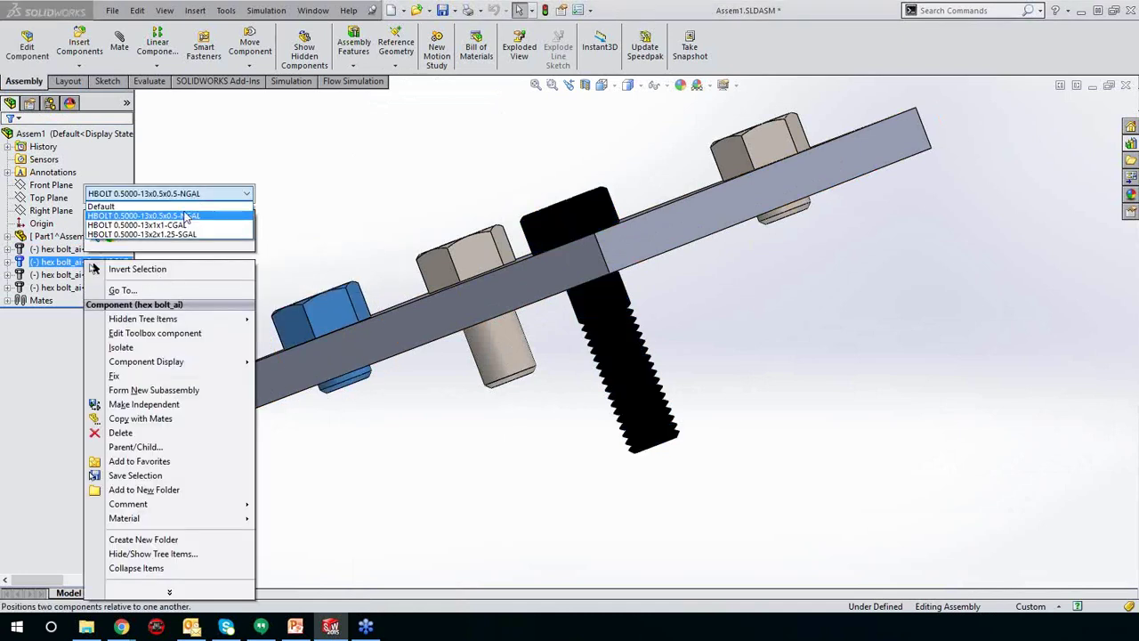
click(181, 223)
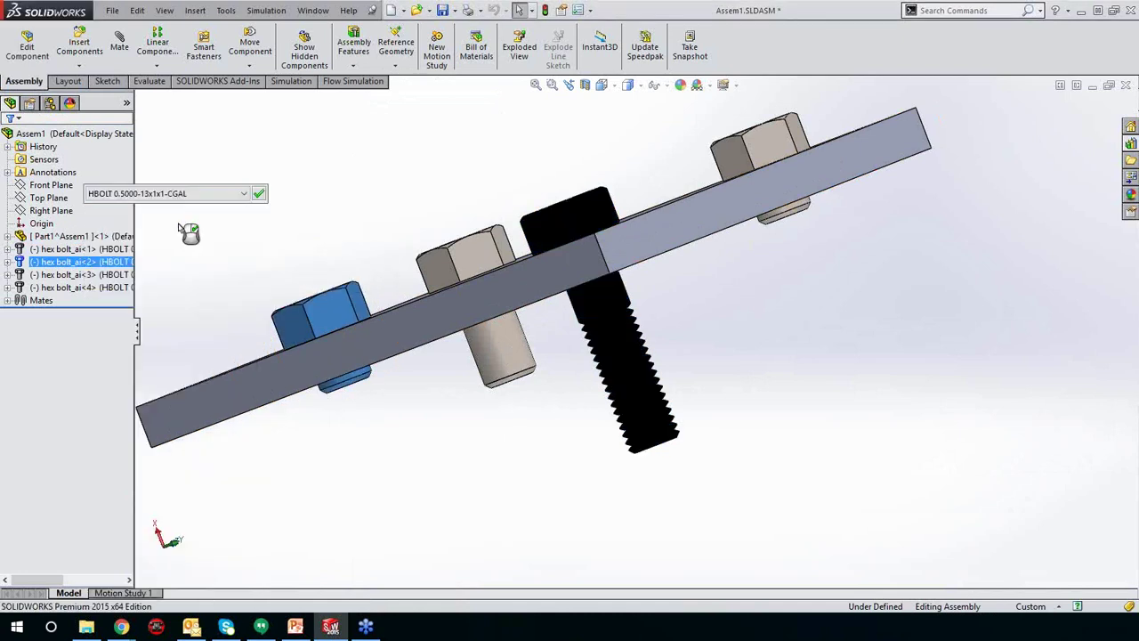
click(258, 195)
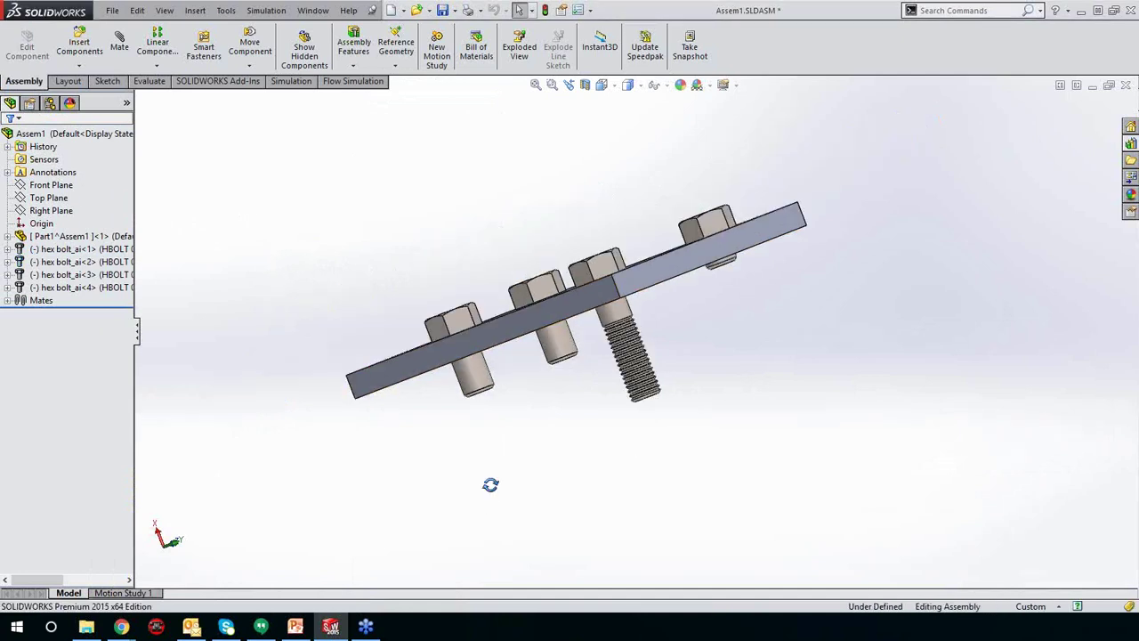
Step: Set the length of hex bolt_ai<3> to 3 through Toolbox component editing
middle_drag(490, 484, 427, 453)
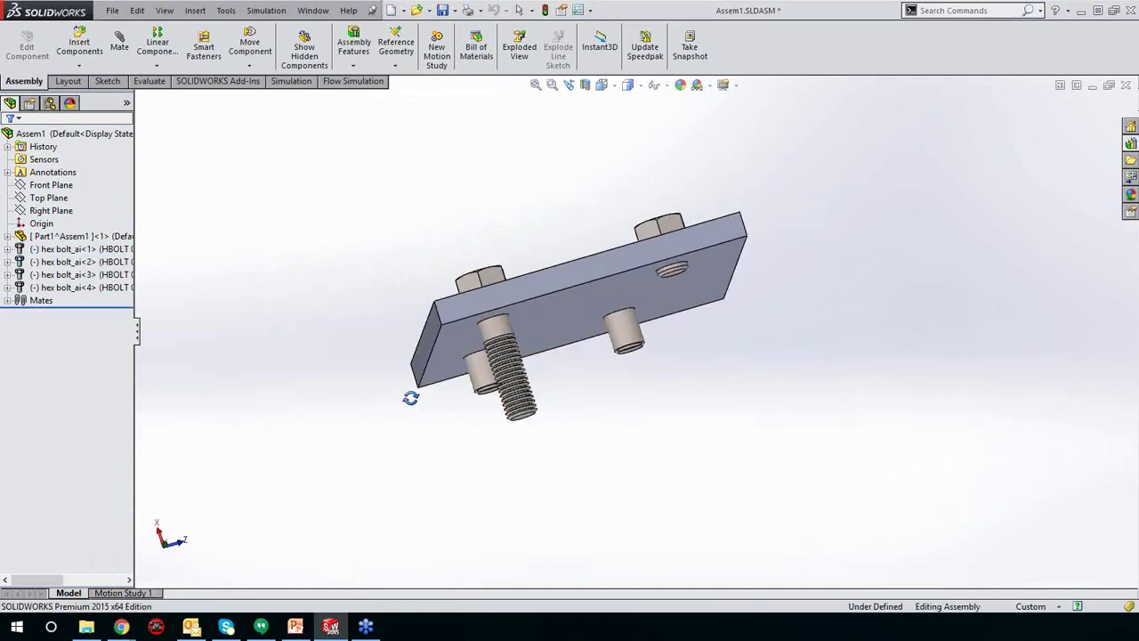
middle_drag(410, 397, 534, 323)
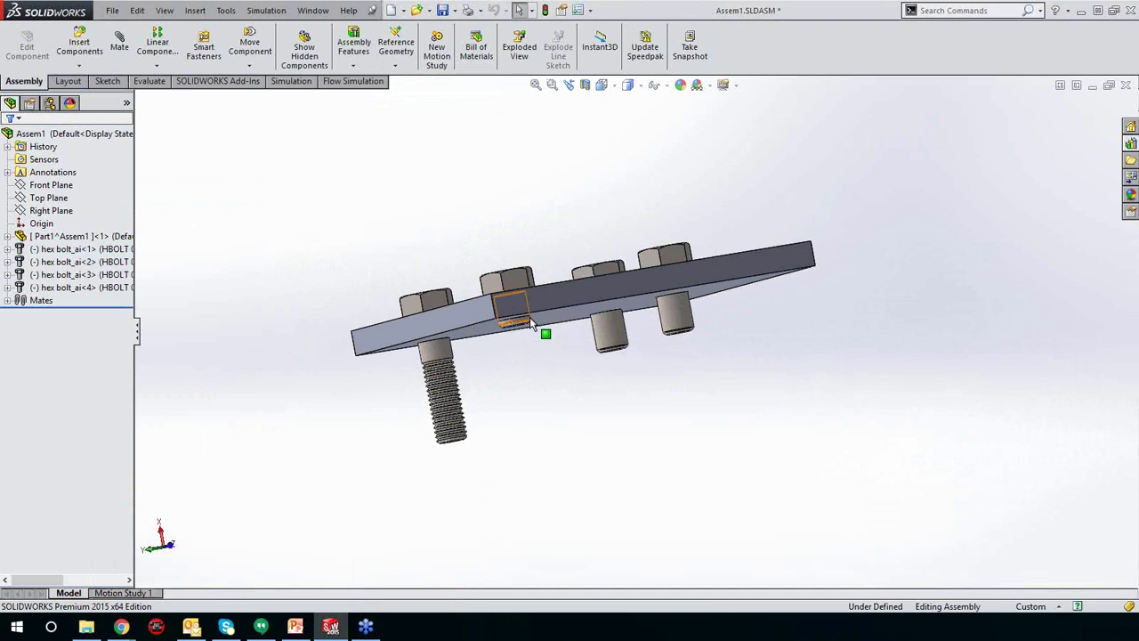
middle_drag(465, 241, 519, 330)
scroll(502, 312, down, 3)
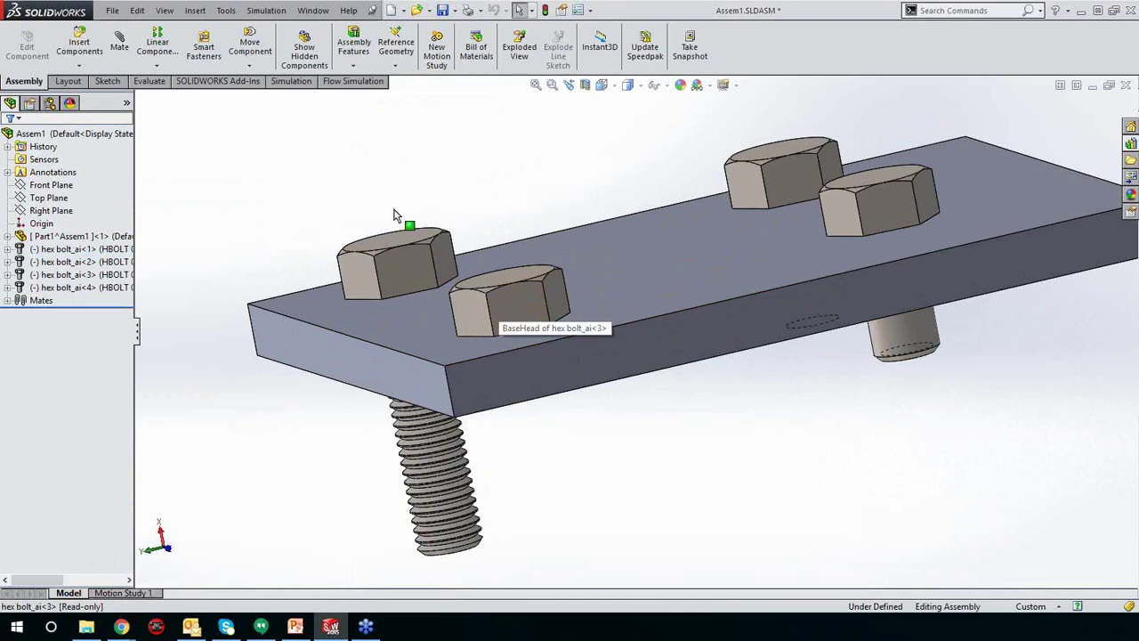
key(ctrl+7)
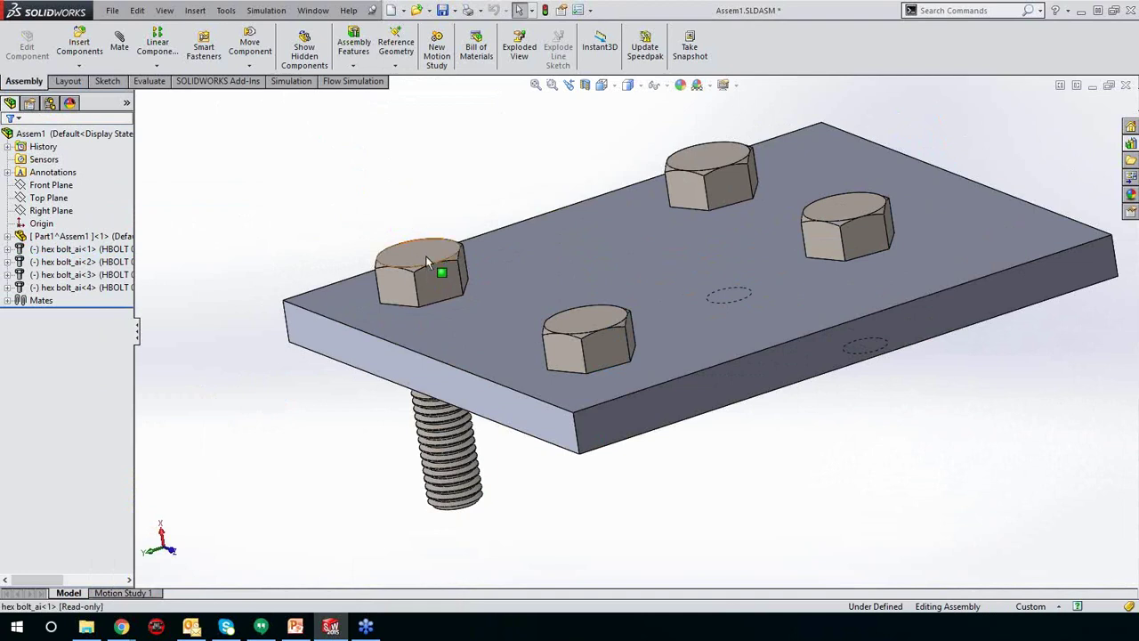
click(593, 323)
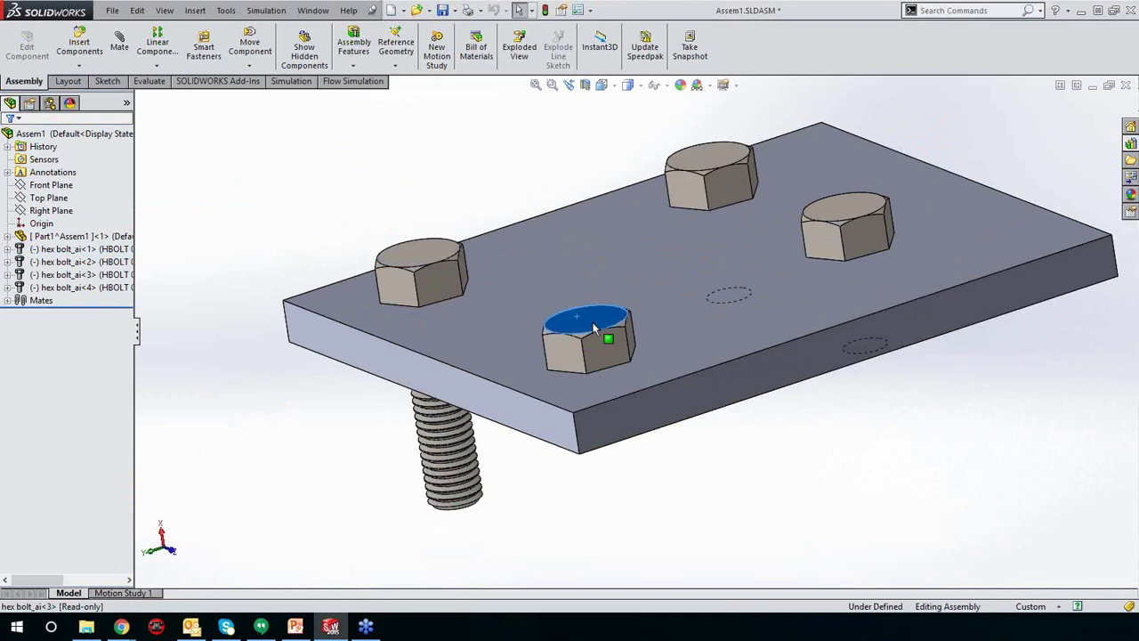
right_click(593, 324)
click(612, 294)
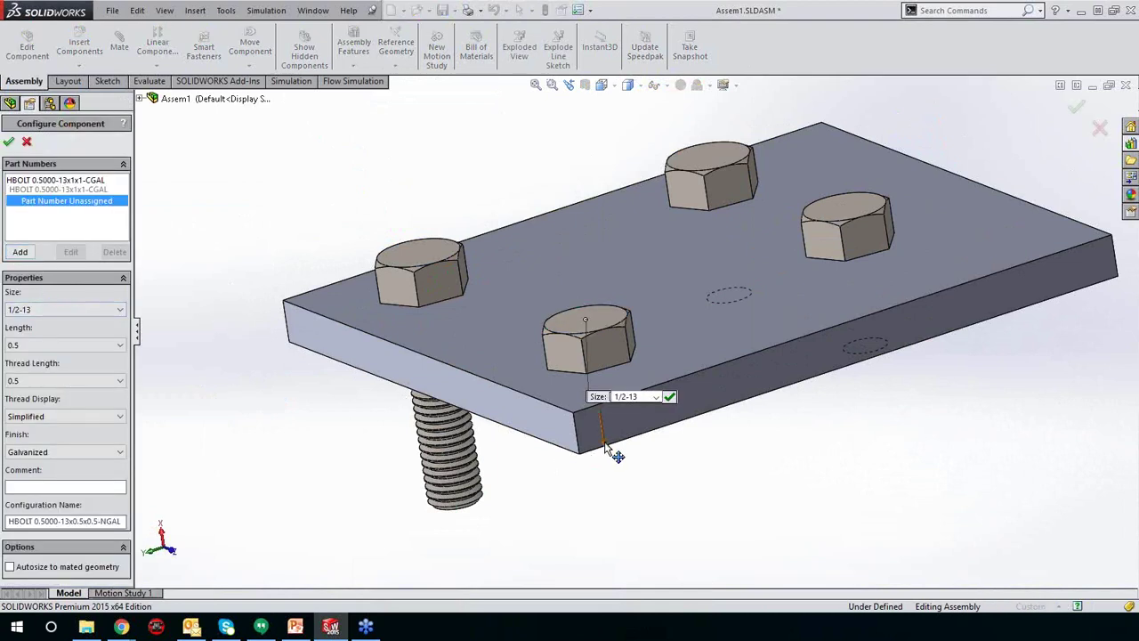
click(62, 344)
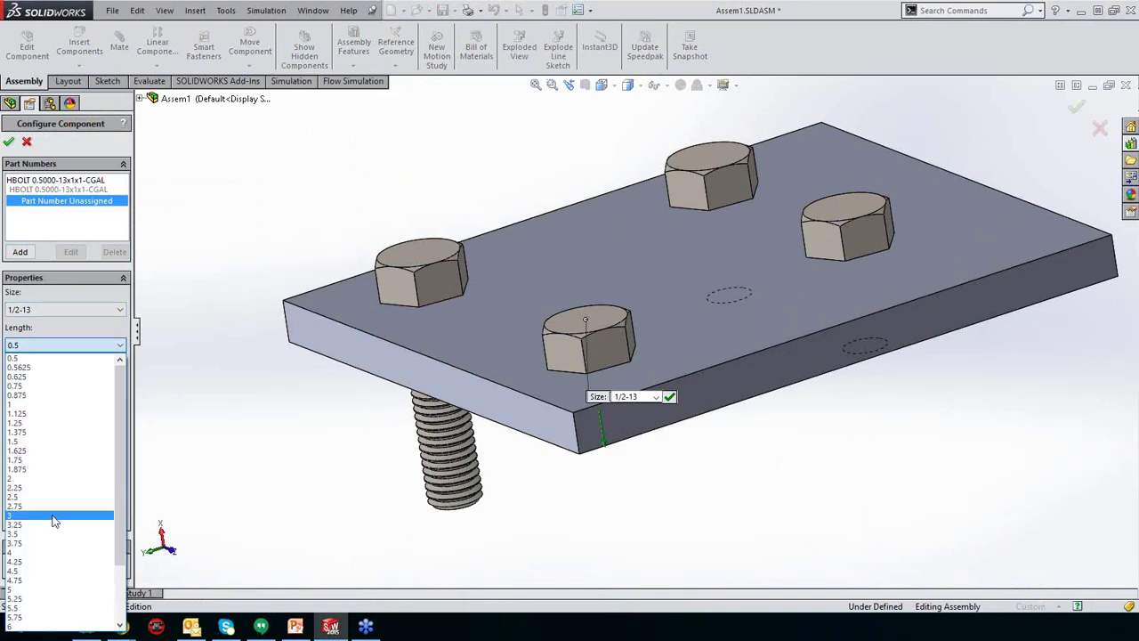
click(61, 515)
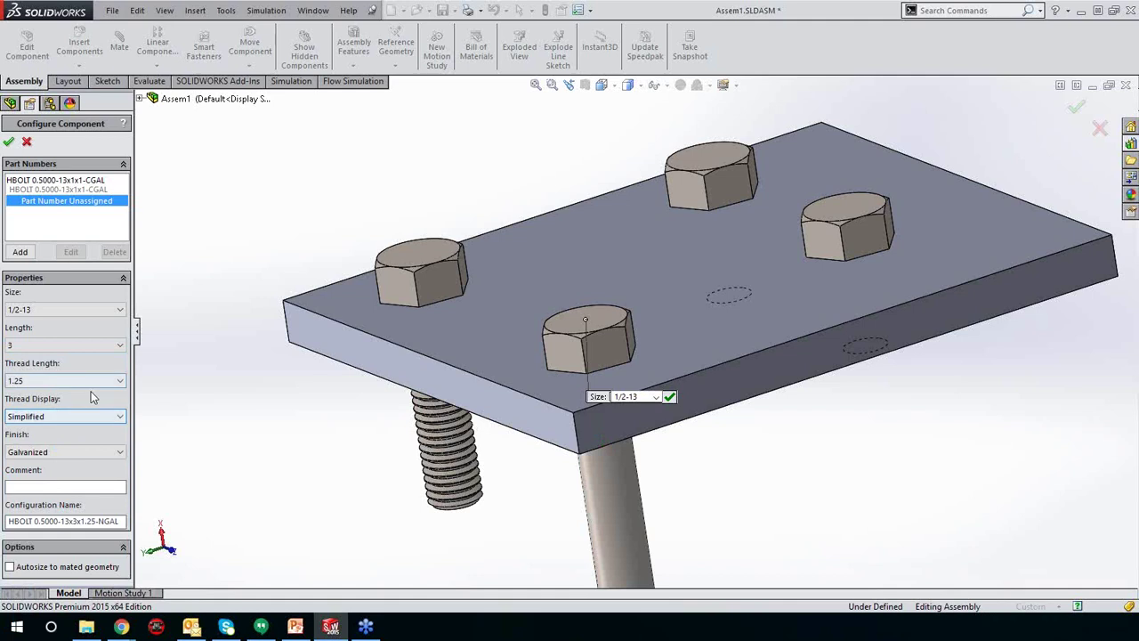
Step: Add the part number HBOLT 0.5000-13x3x1.25-NGAL with the same text as description, and accept the bolt's configuration
click(20, 252)
click(562, 340)
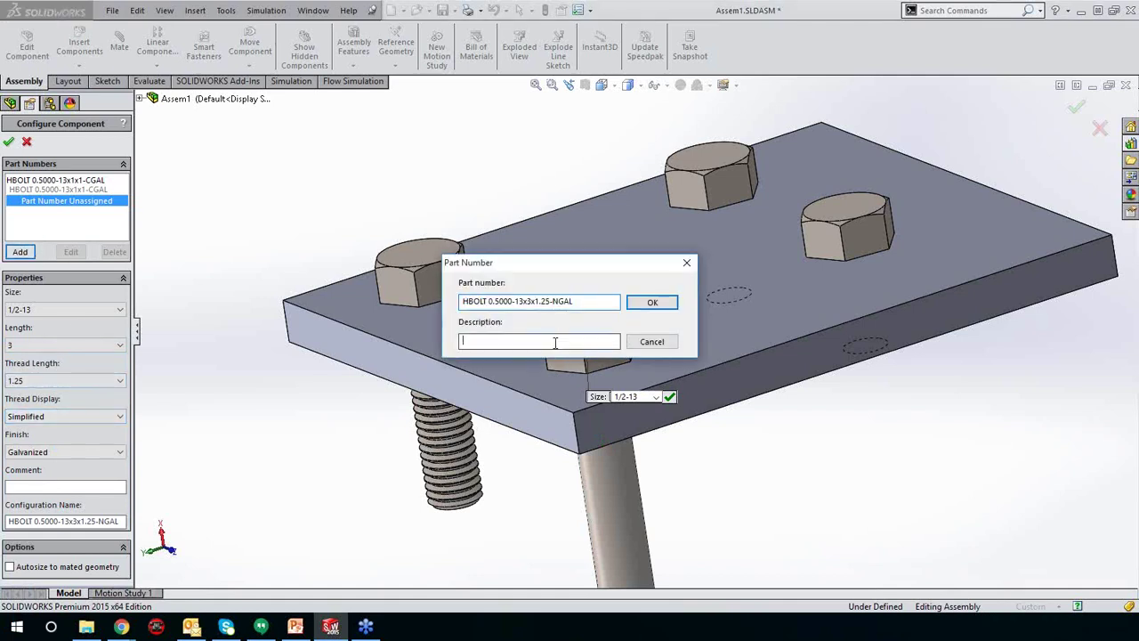
drag(580, 301, 460, 300)
key(ctrl+c)
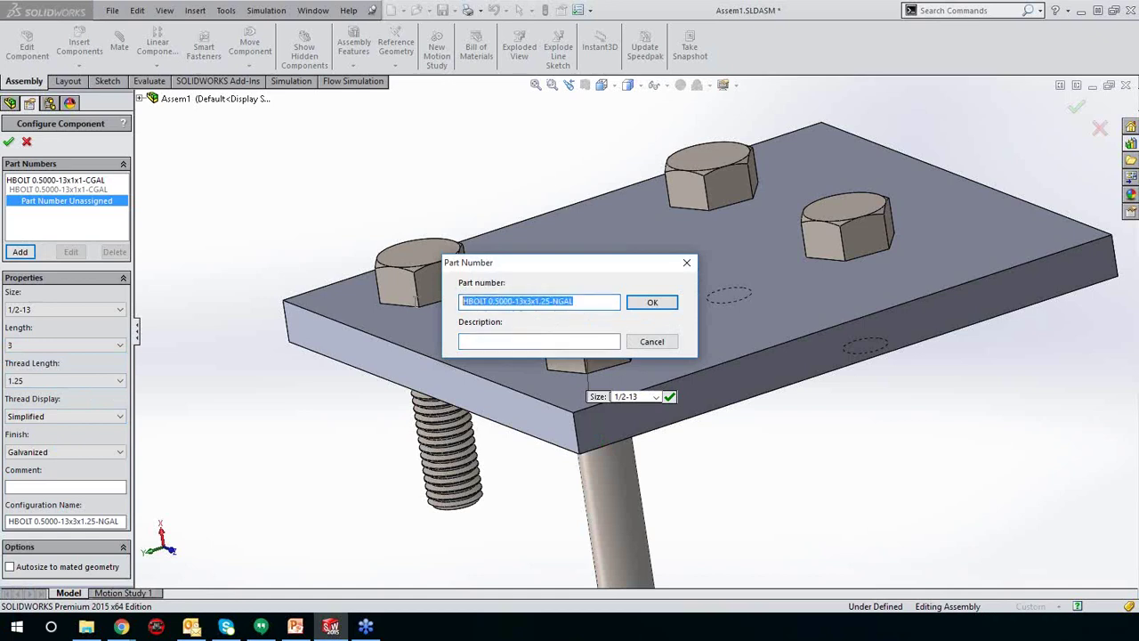
click(487, 342)
key(ctrl+v)
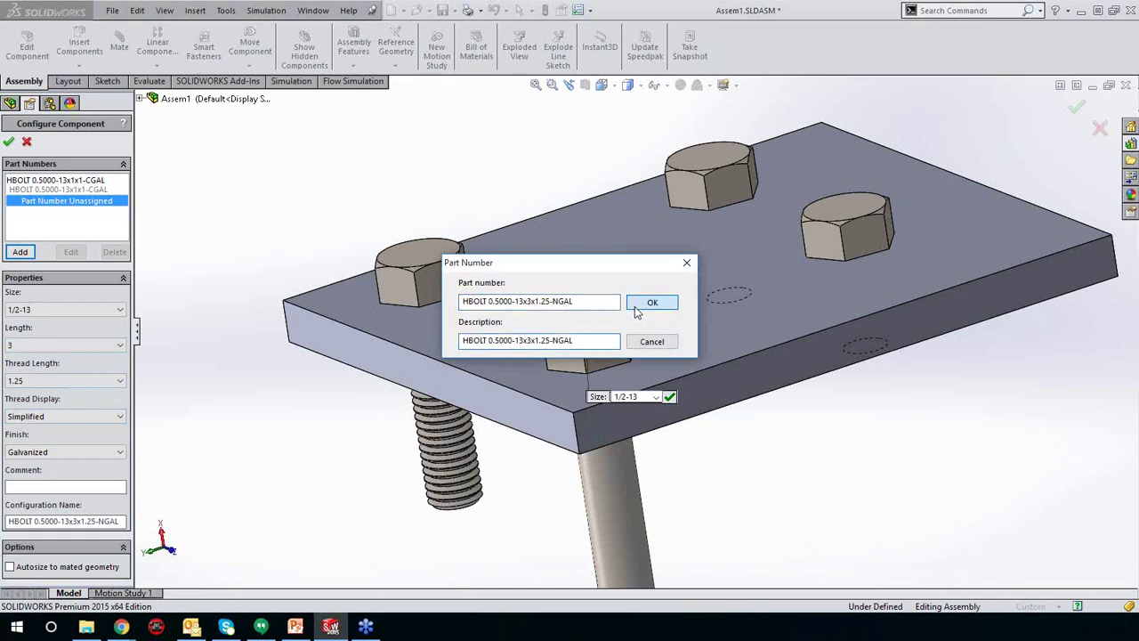
click(652, 302)
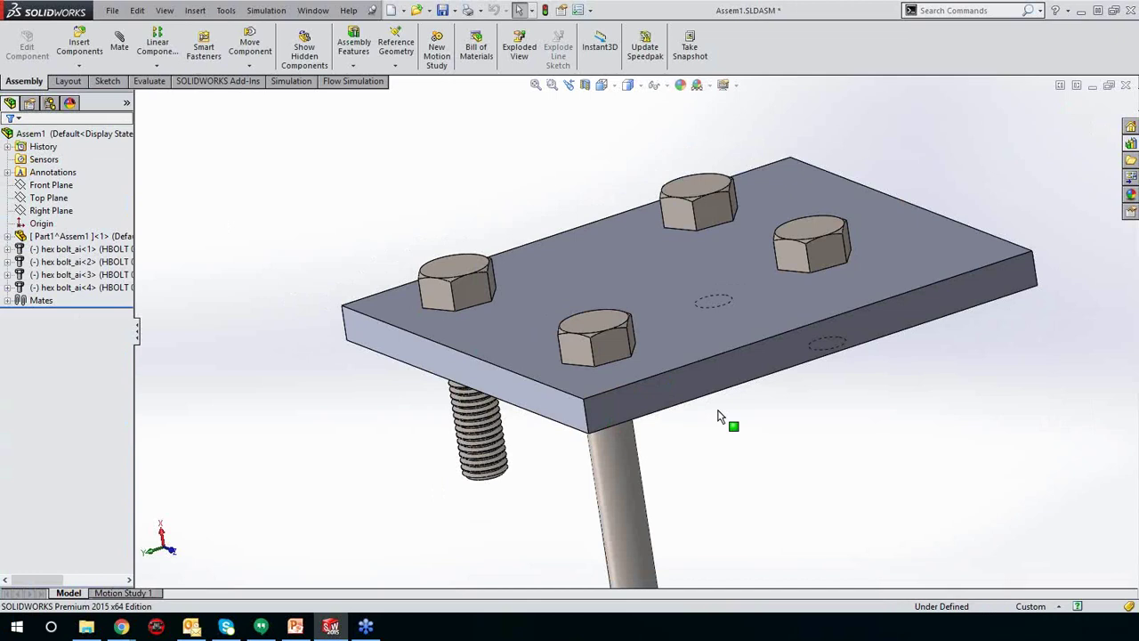
Step: Try to assign the existing part number HBOLT 0.5000-13x1x1-CGAL to hex bolt_ai<3> through Toolbox component editing
scroll(614, 363, up, 3)
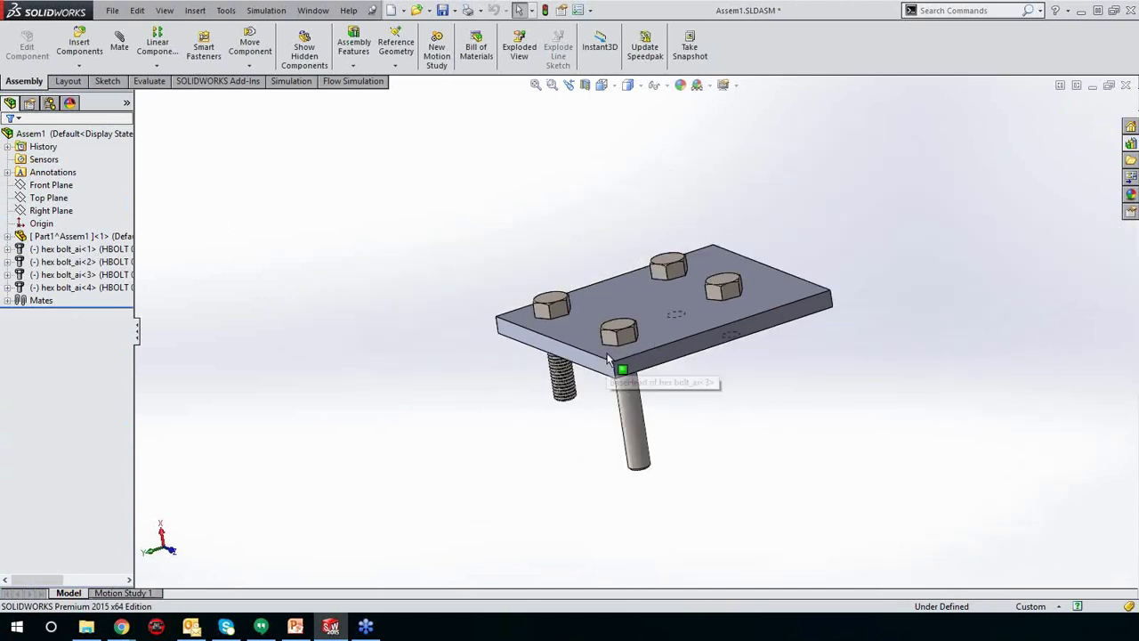
scroll(608, 356, down, 3)
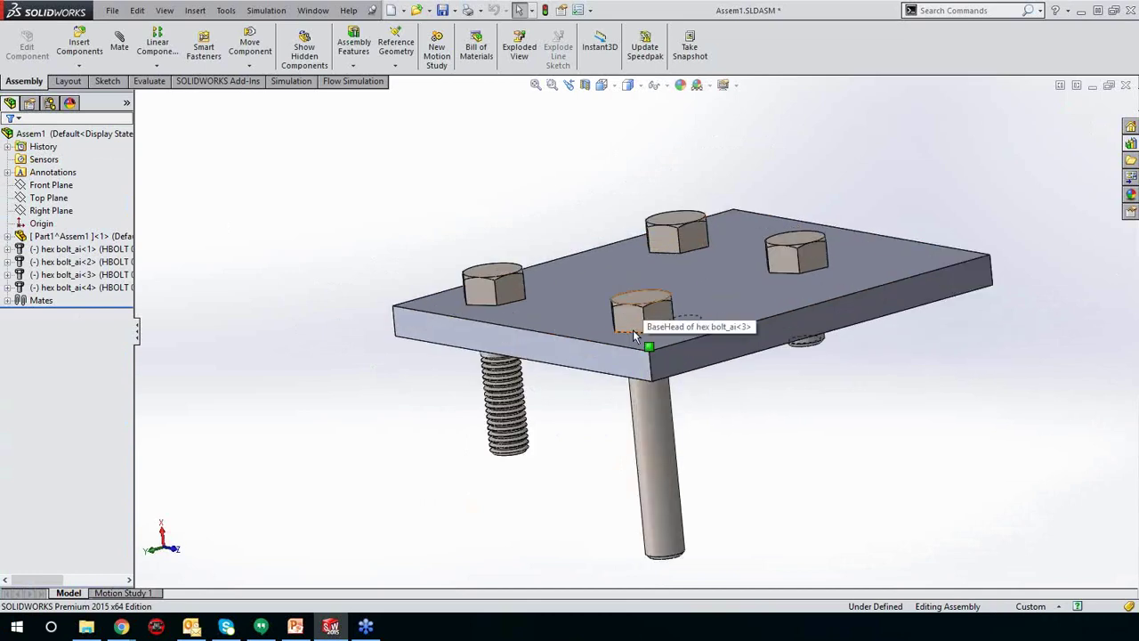
right_click(642, 304)
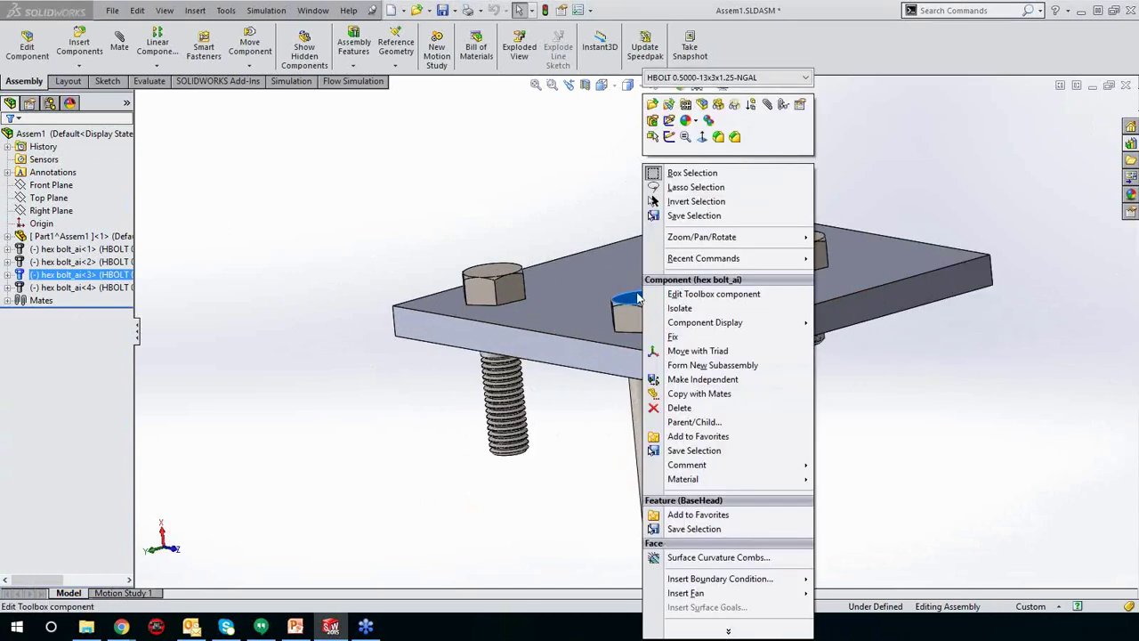
click(575, 201)
scroll(590, 209, up, 2)
middle_drag(590, 209, 739, 357)
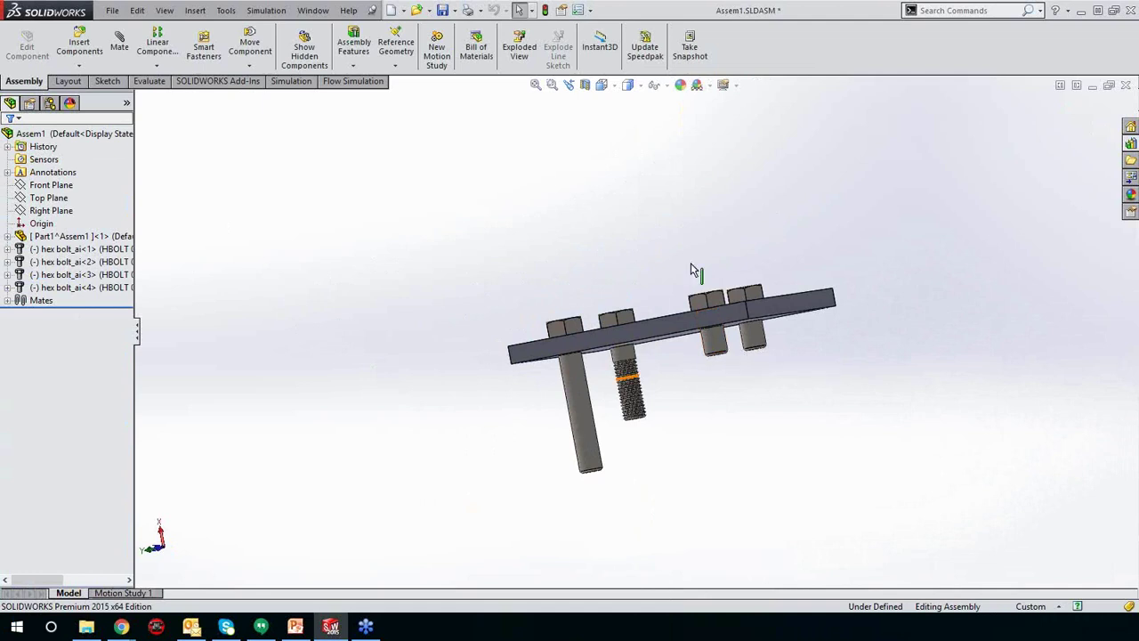
middle_drag(690, 263, 596, 324)
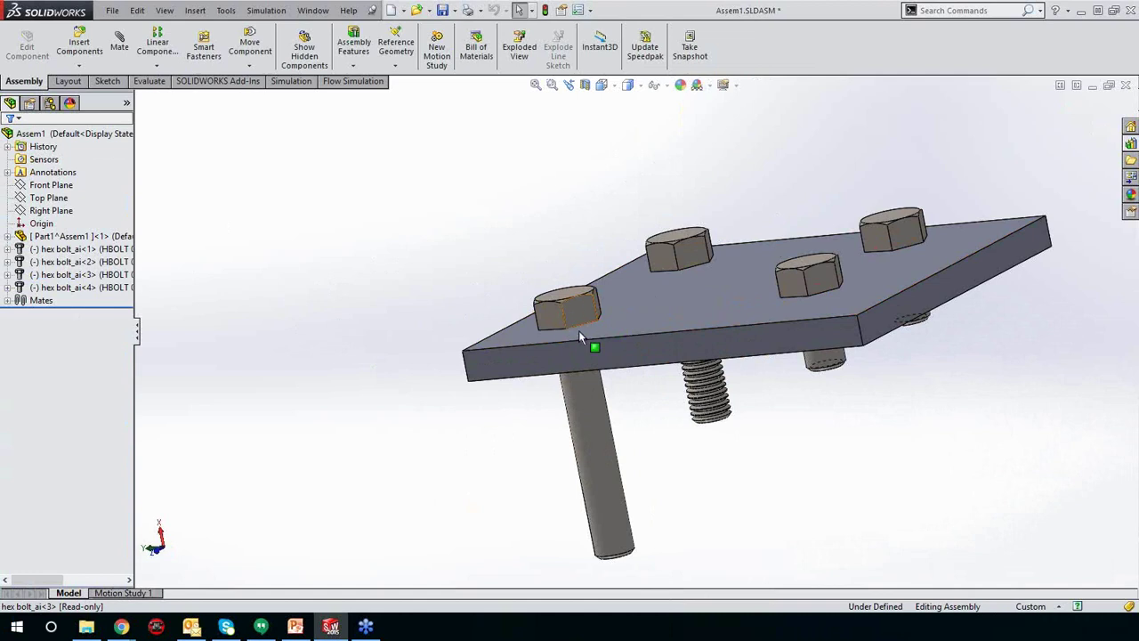
click(578, 330)
middle_drag(579, 330, 566, 331)
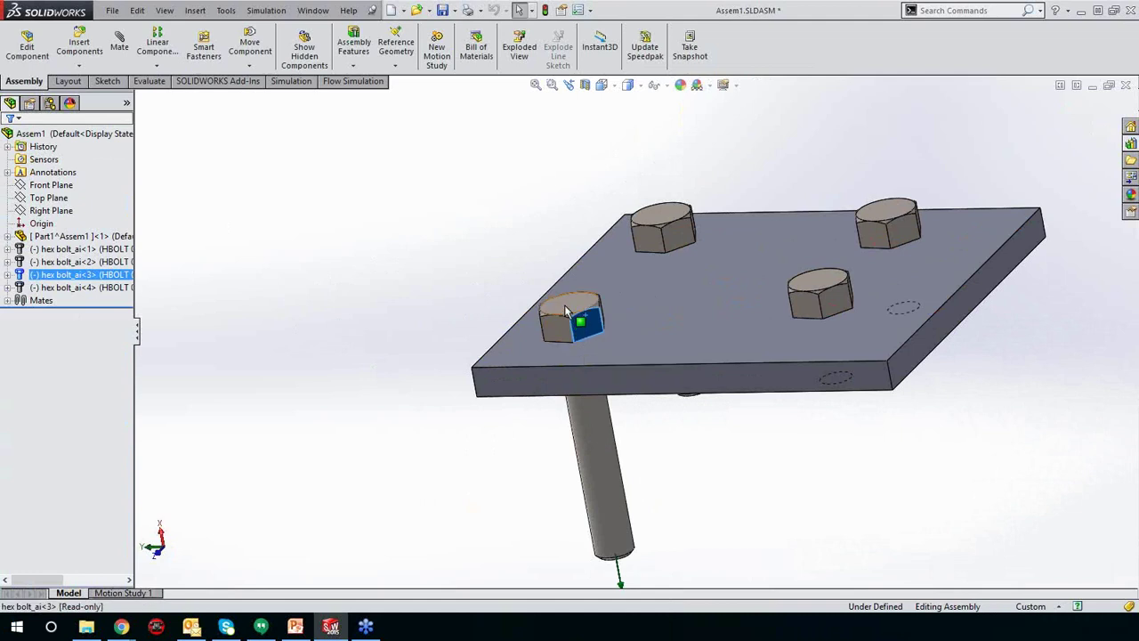
right_click(566, 312)
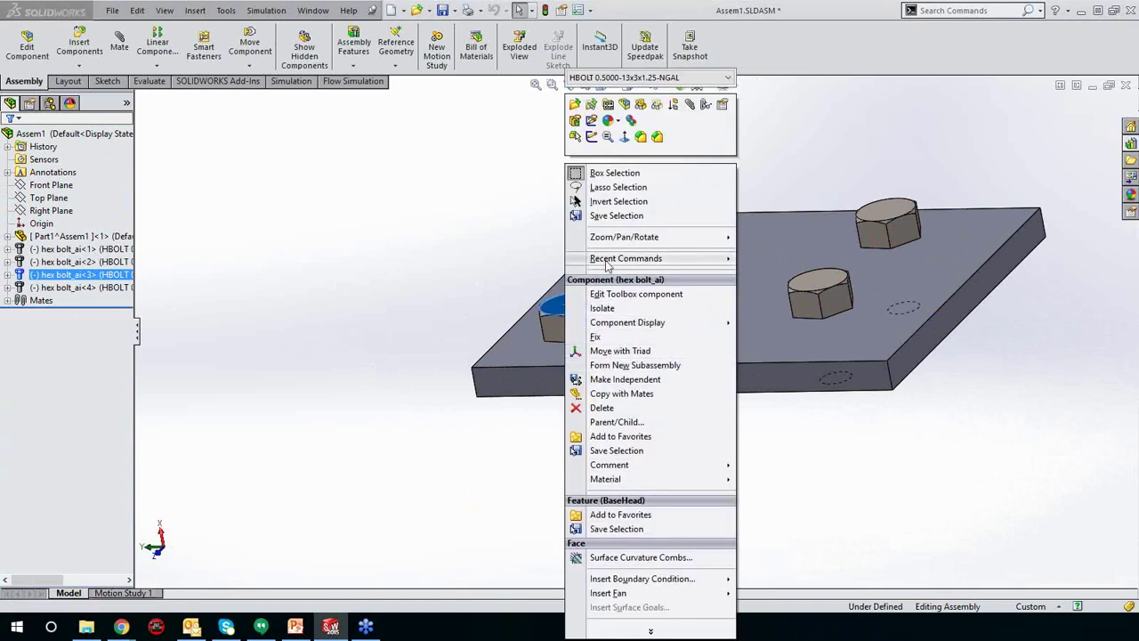
key(Escape)
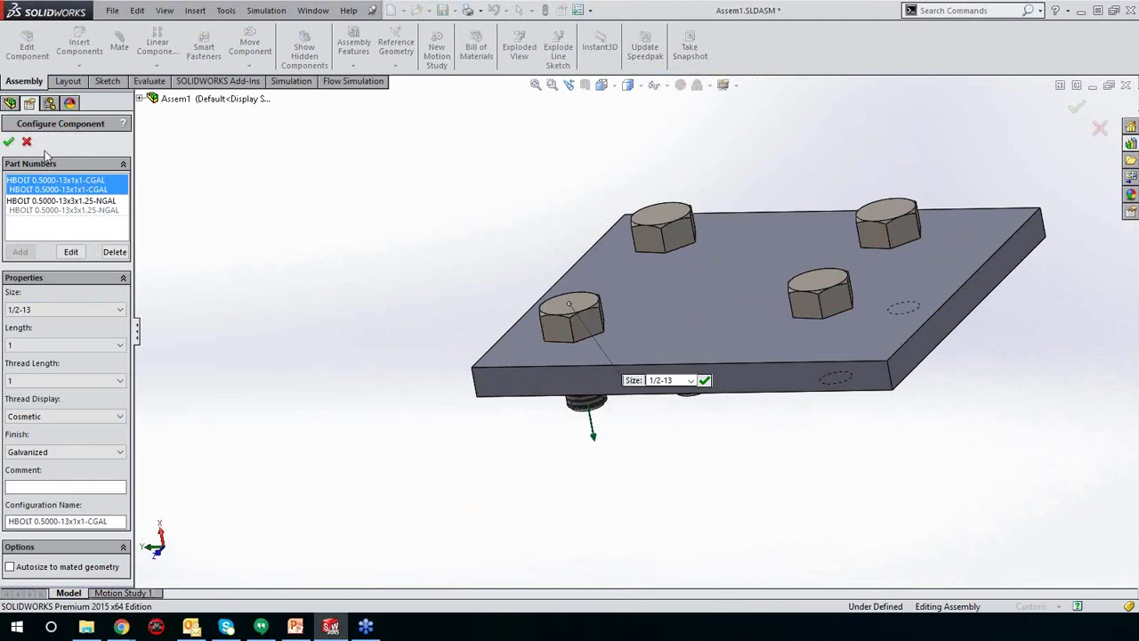
click(8, 143)
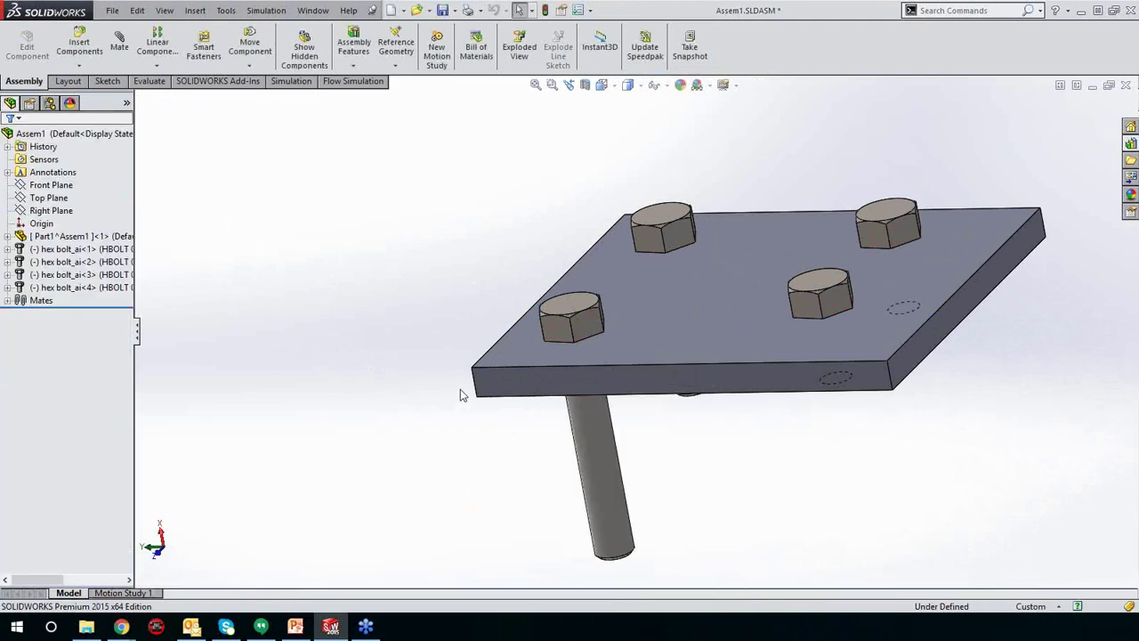
Step: Open the long bolt hex bolt_ai<3> from the assembly as its own part document, acknowledging the read-only notice
middle_drag(460, 389, 445, 325)
middle_drag(631, 427, 672, 445)
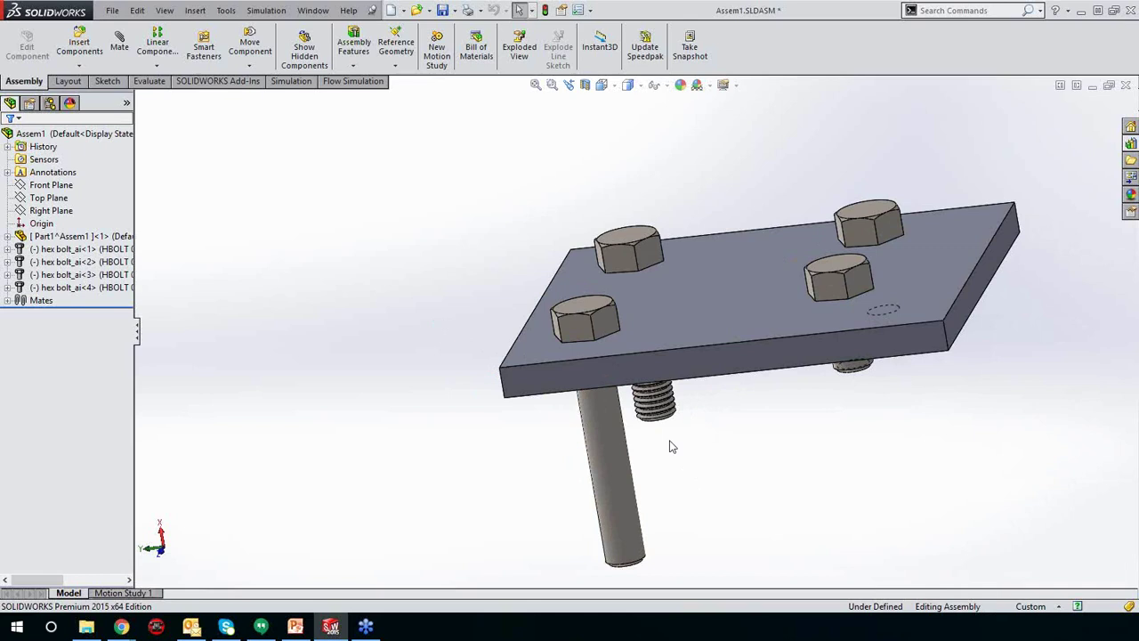
click(581, 327)
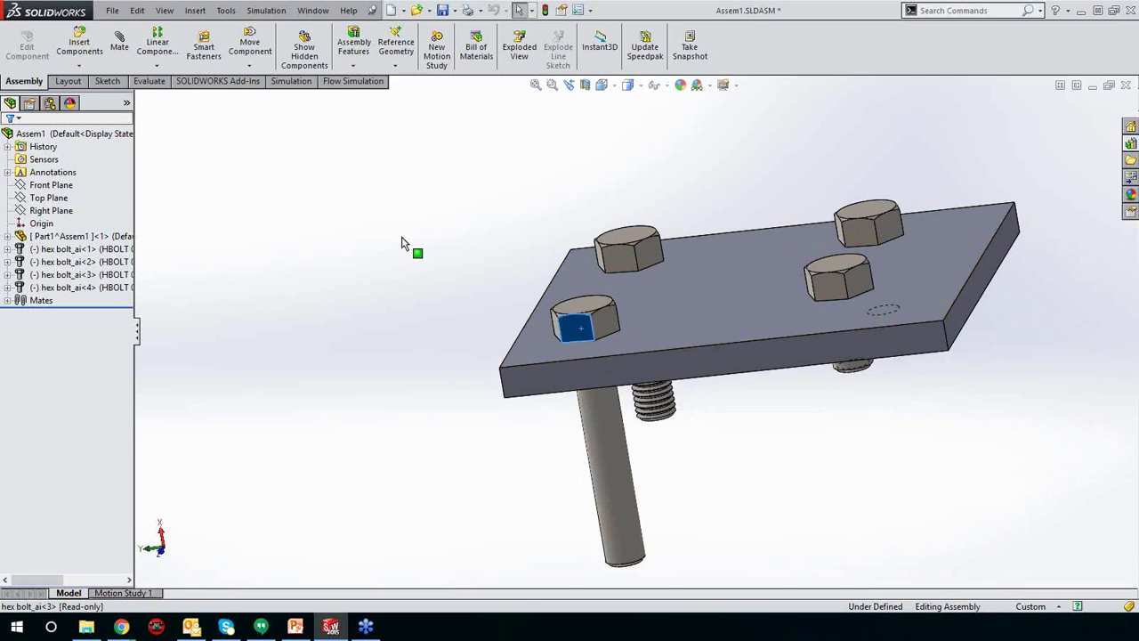
right_click(403, 261)
click(377, 498)
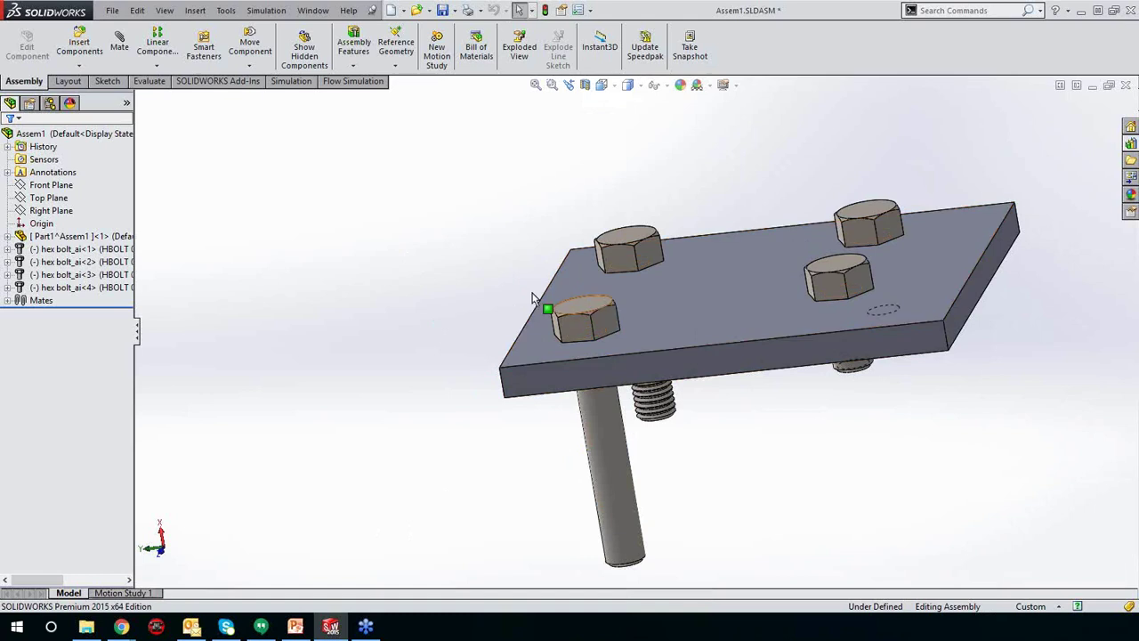
click(577, 306)
right_click(579, 309)
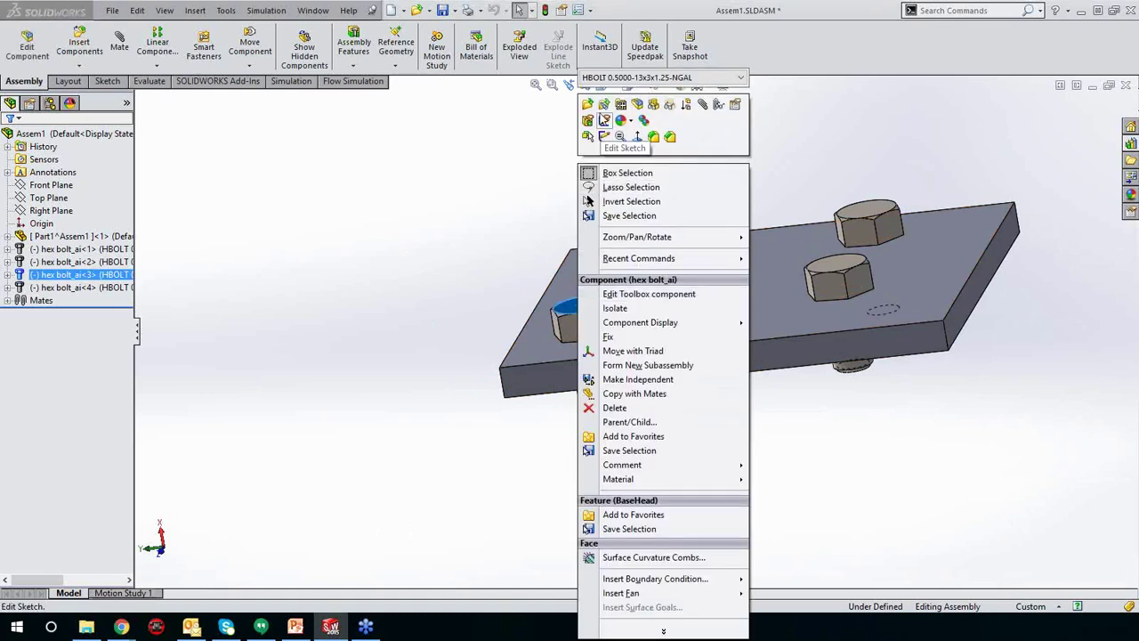
click(588, 106)
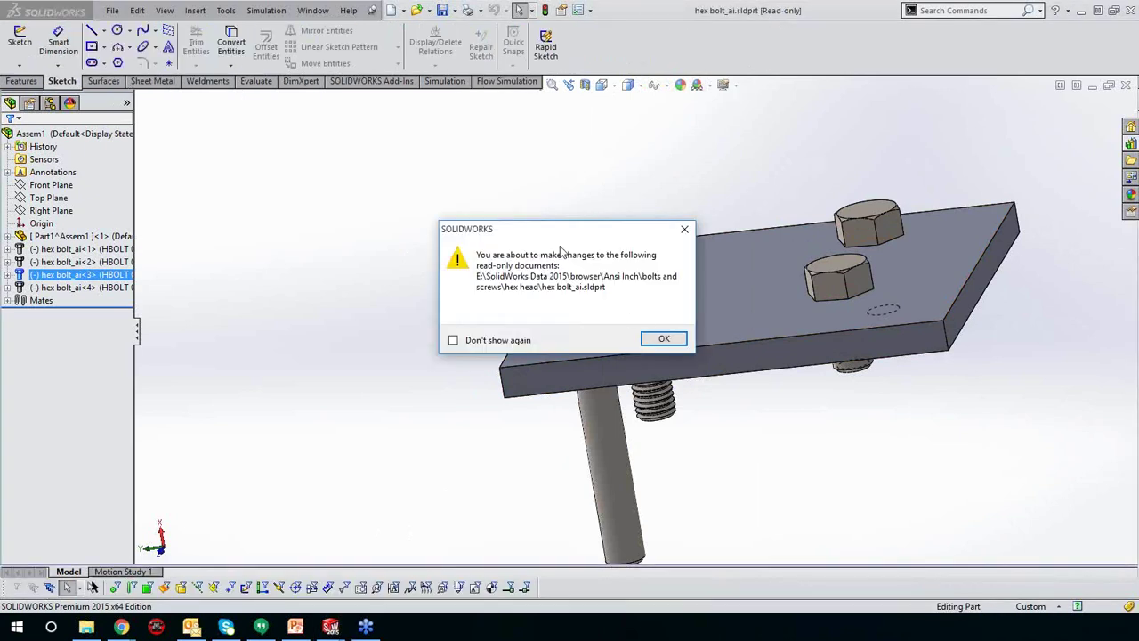
click(664, 338)
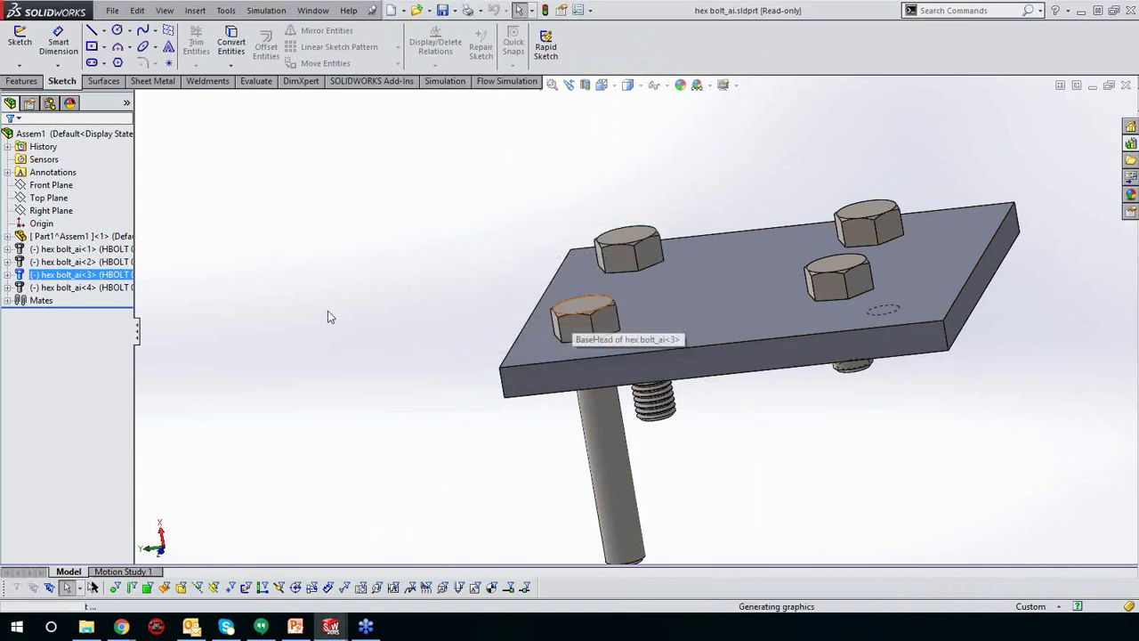
Step: Review the bolt's configuration-specific properties for HBOLT 0.5000-13x3x1.25-NGAL, and leave the summary information without changes
middle_drag(476, 322, 288, 379)
middle_drag(603, 354, 660, 351)
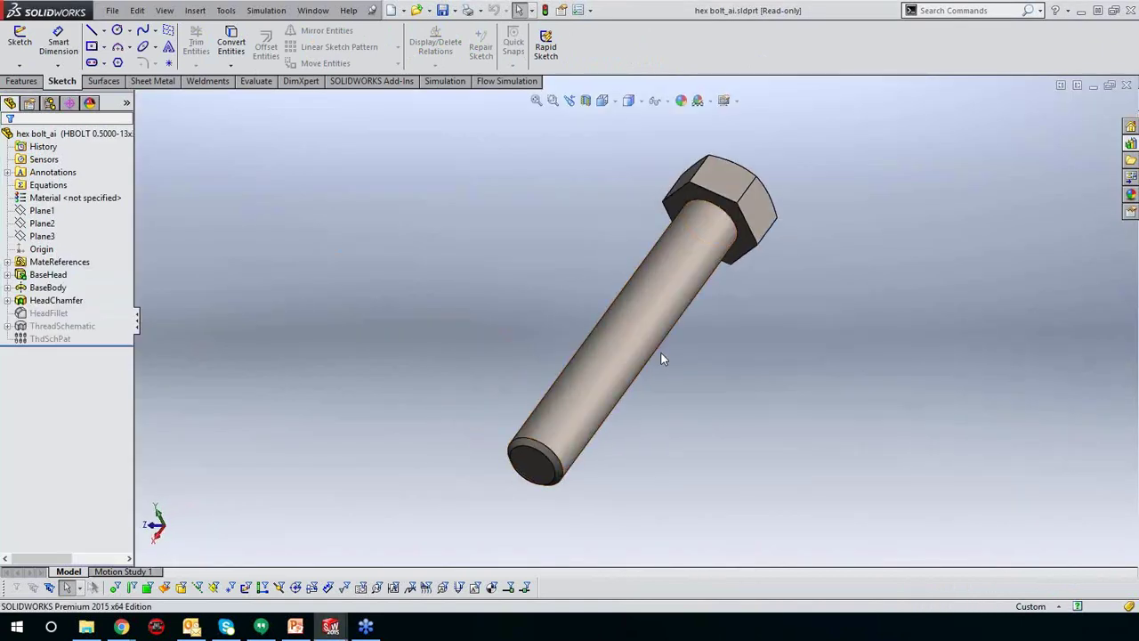
click(561, 10)
click(346, 122)
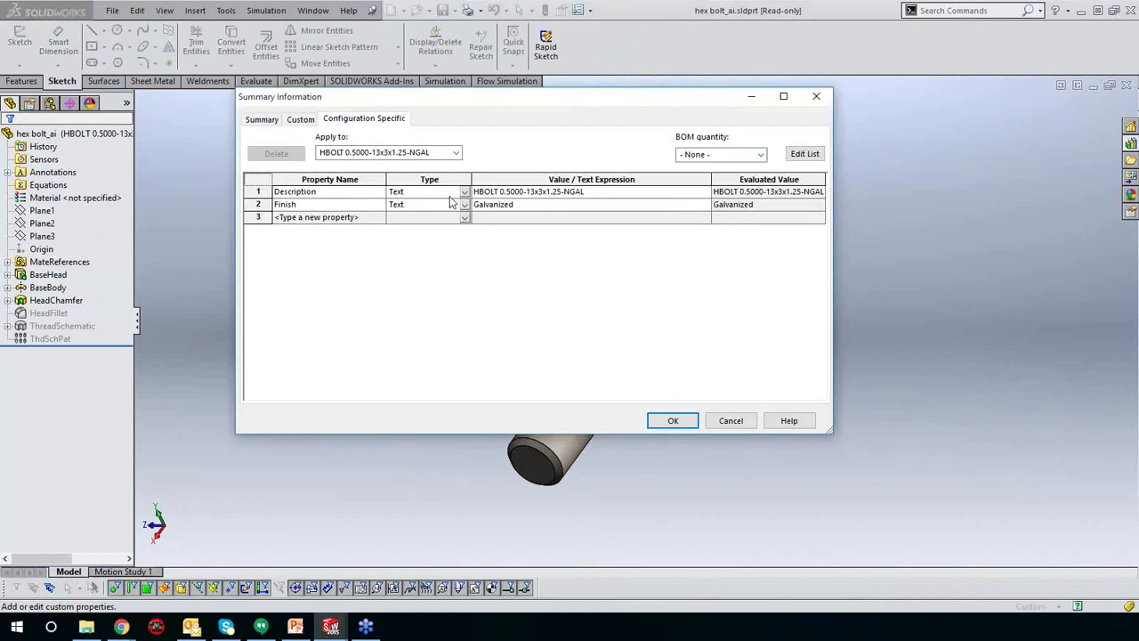
click(731, 420)
Step: Look over the bolt and its mate reference and head features, and close the part to return to the assembly
scroll(780, 285, up, 6)
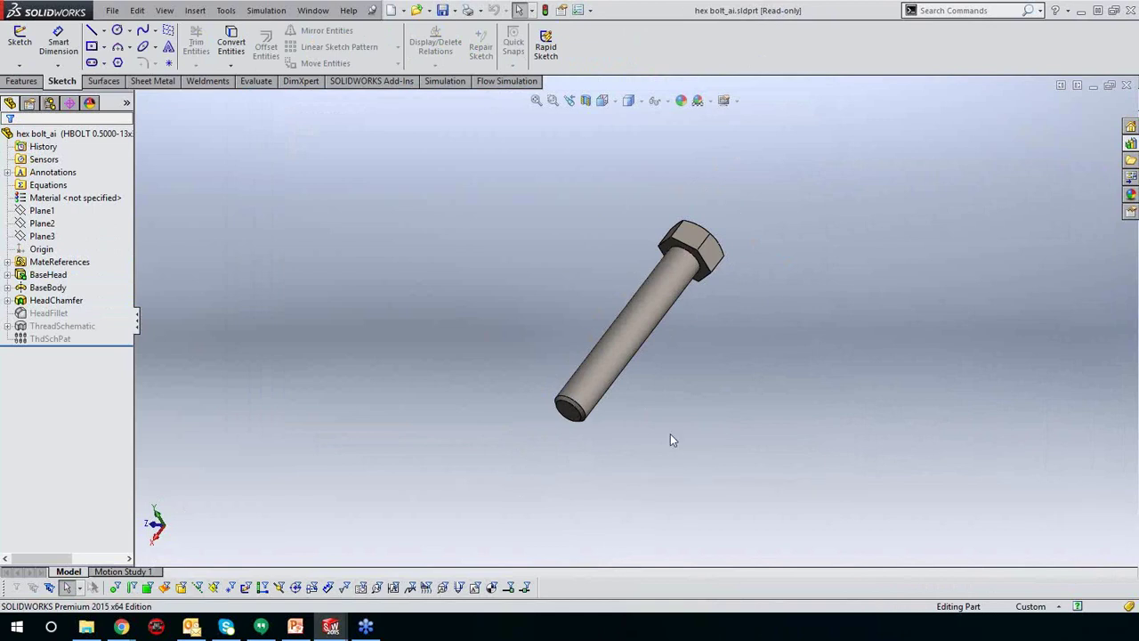
middle_drag(691, 387, 283, 296)
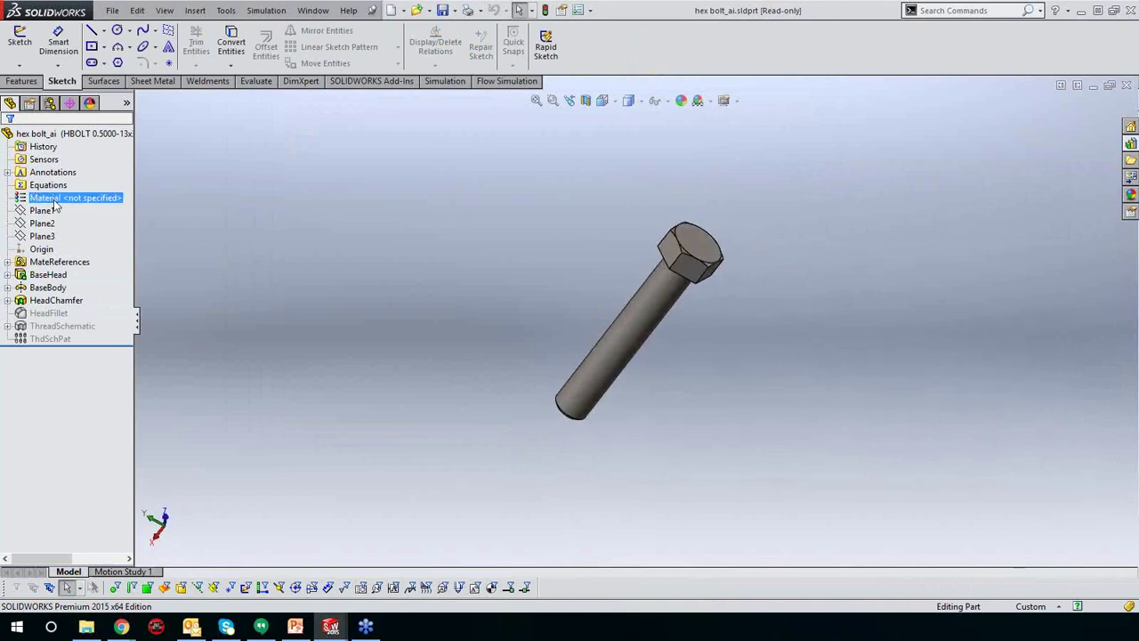
click(38, 263)
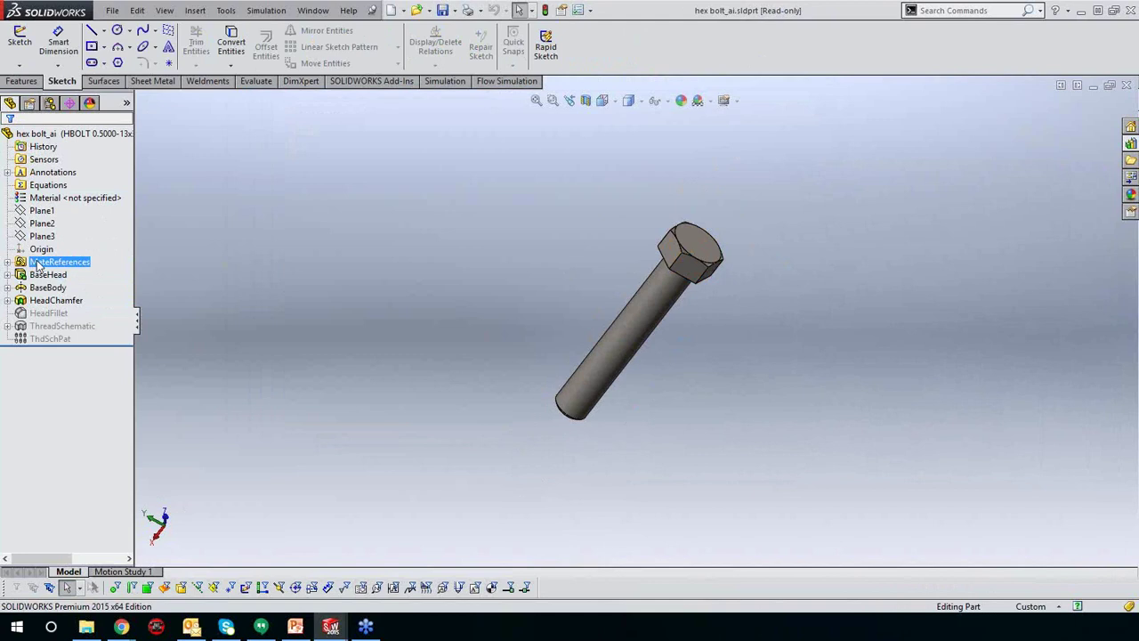
click(36, 276)
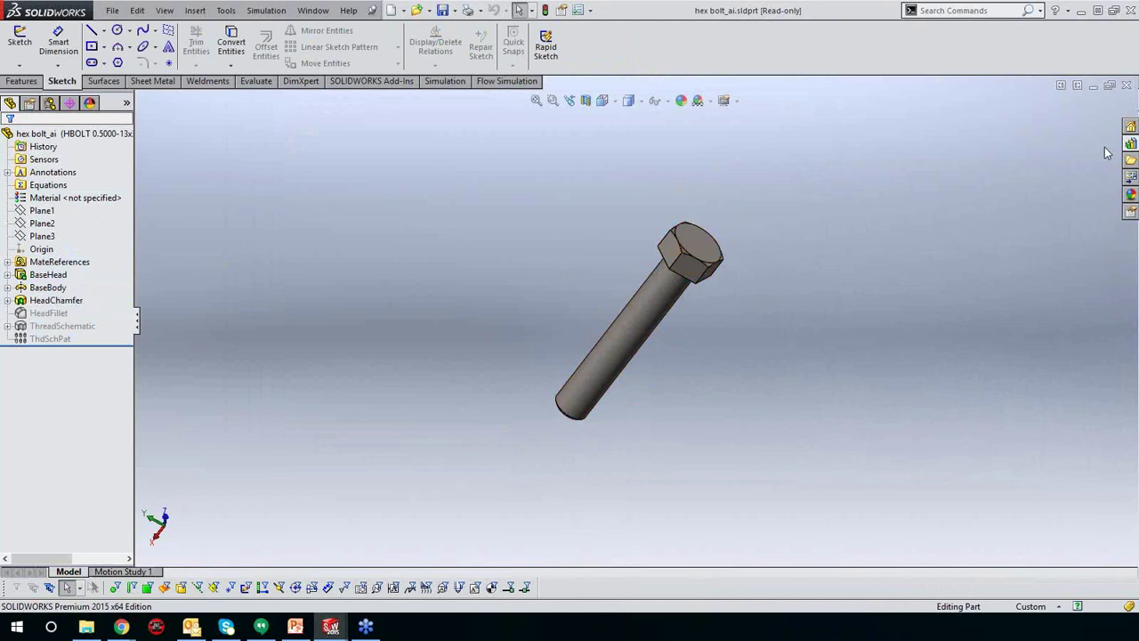
click(1126, 85)
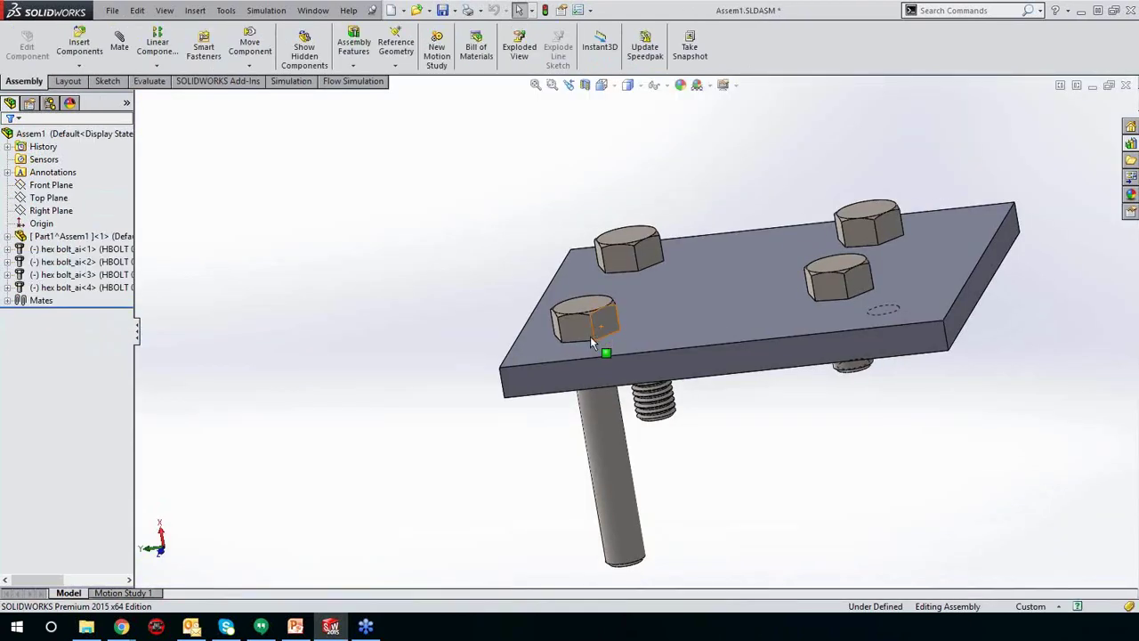
middle_drag(312, 331, 417, 315)
middle_drag(685, 396, 506, 323)
scroll(673, 323, down, 3)
scroll(660, 299, up, 2)
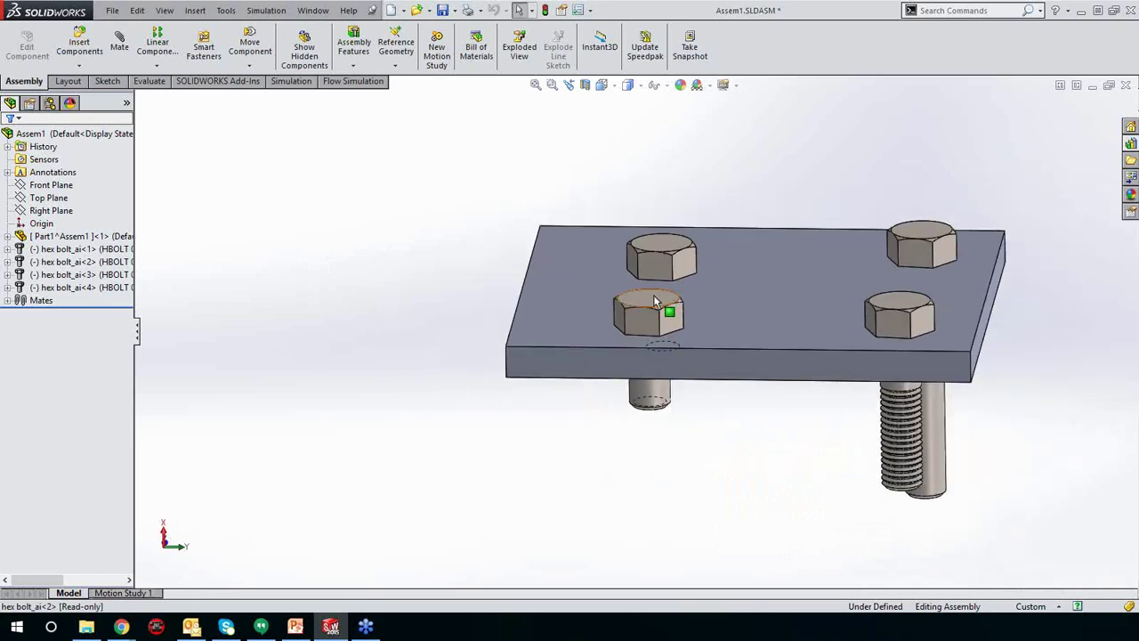